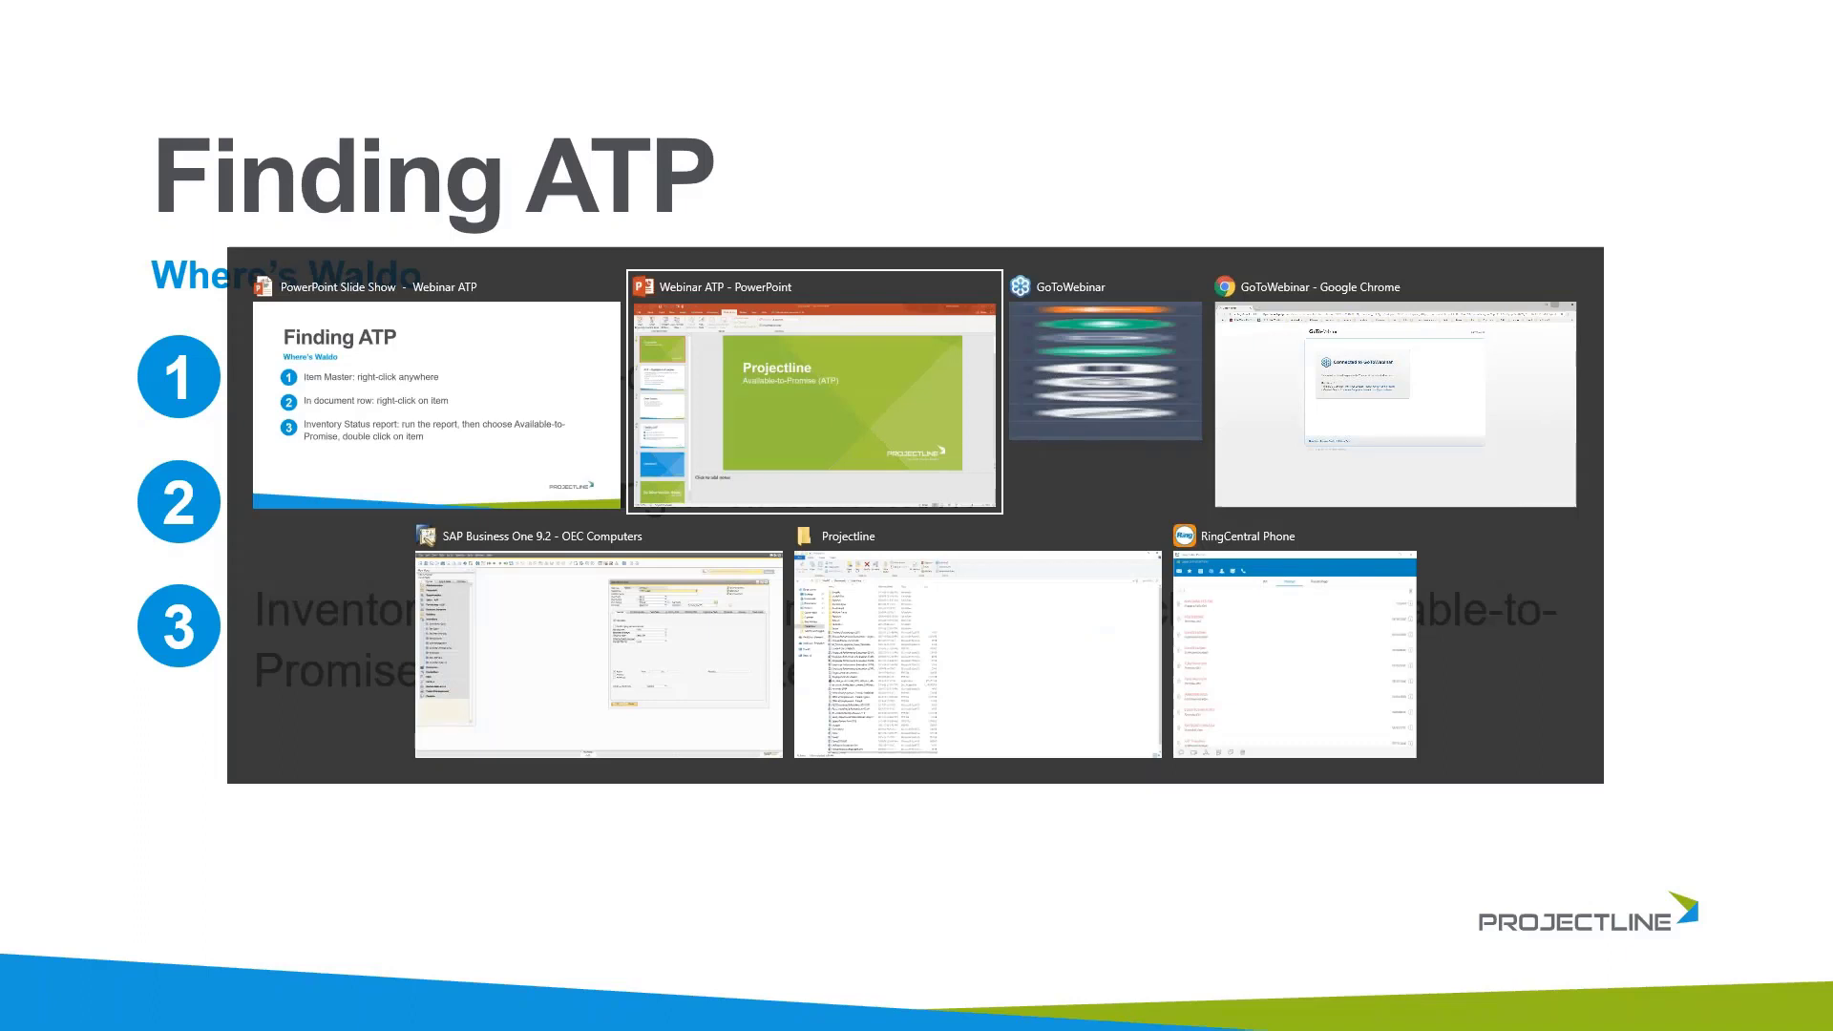
Step: Leave the Finding ATP slide show and switch to SAP Business One
key("alt+Tab")
key("alt+Tab")
key("alt+Tab")
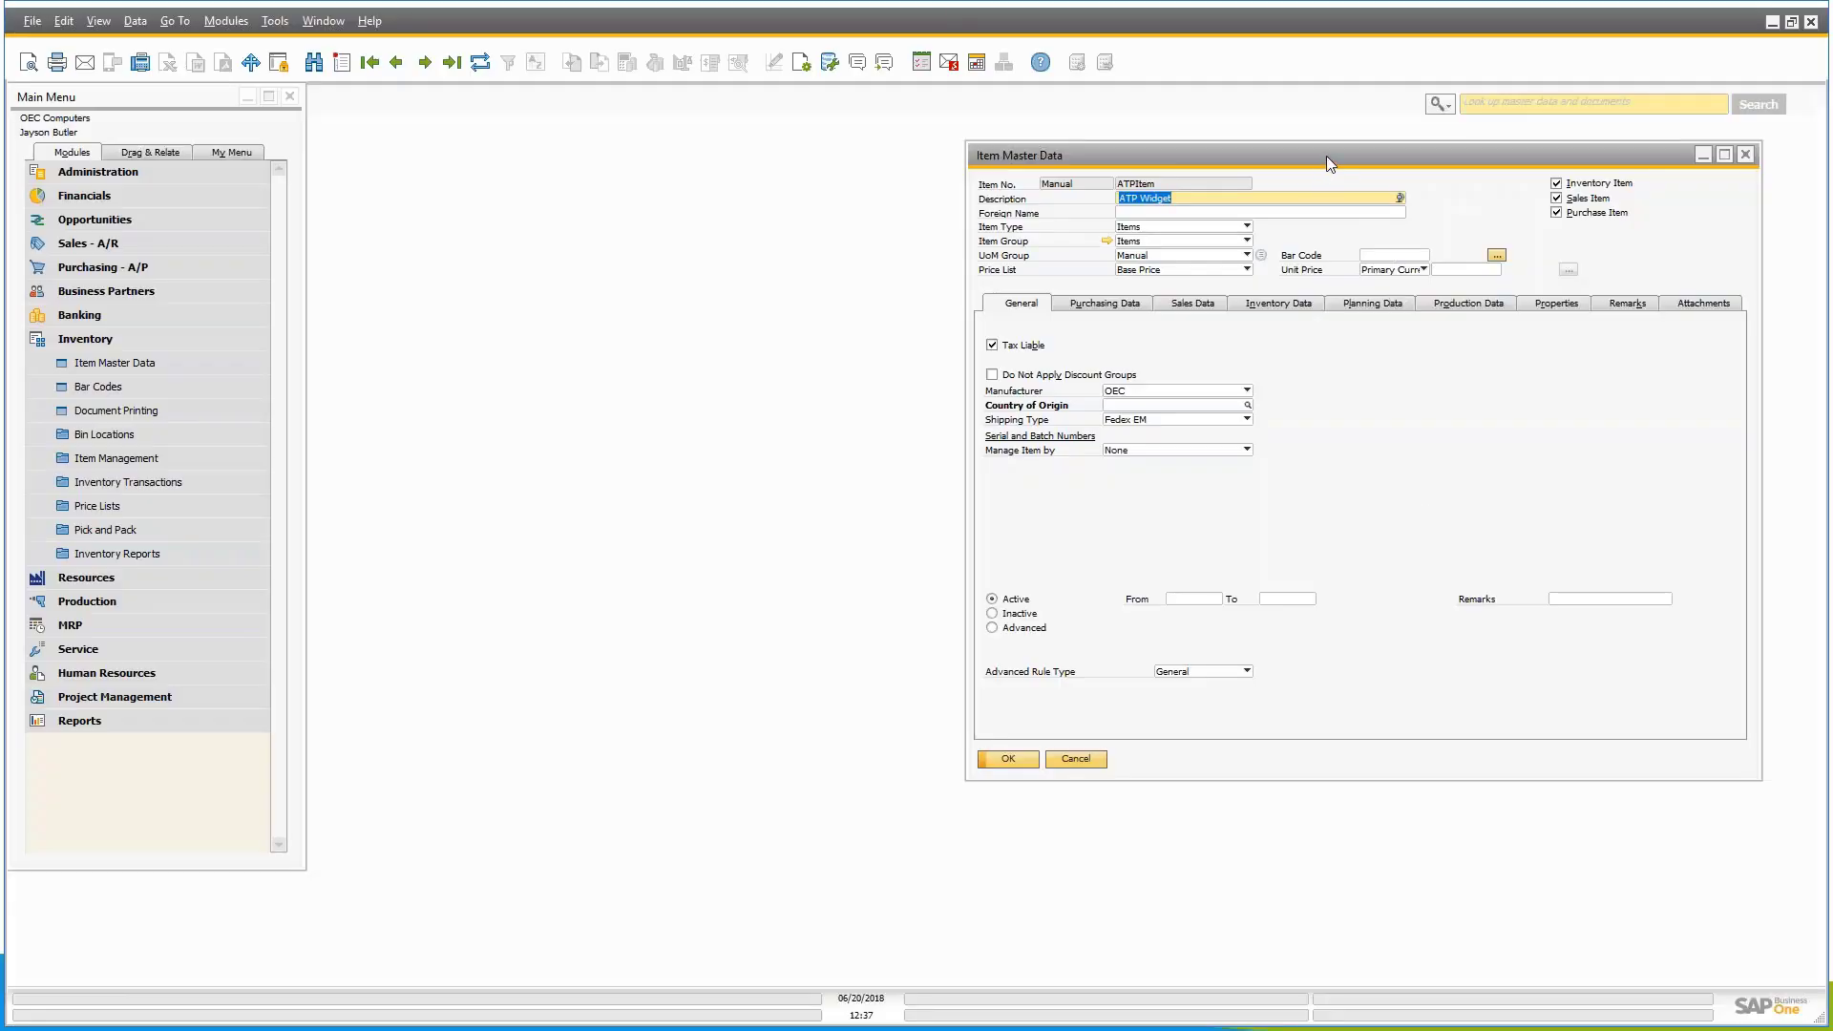
Step: Reposition the ATPItem record and show its Inventory Data: 4 in stock, 2 committed, 20 ordered, 22 available
left_click_drag(1326, 157, 1219, 154)
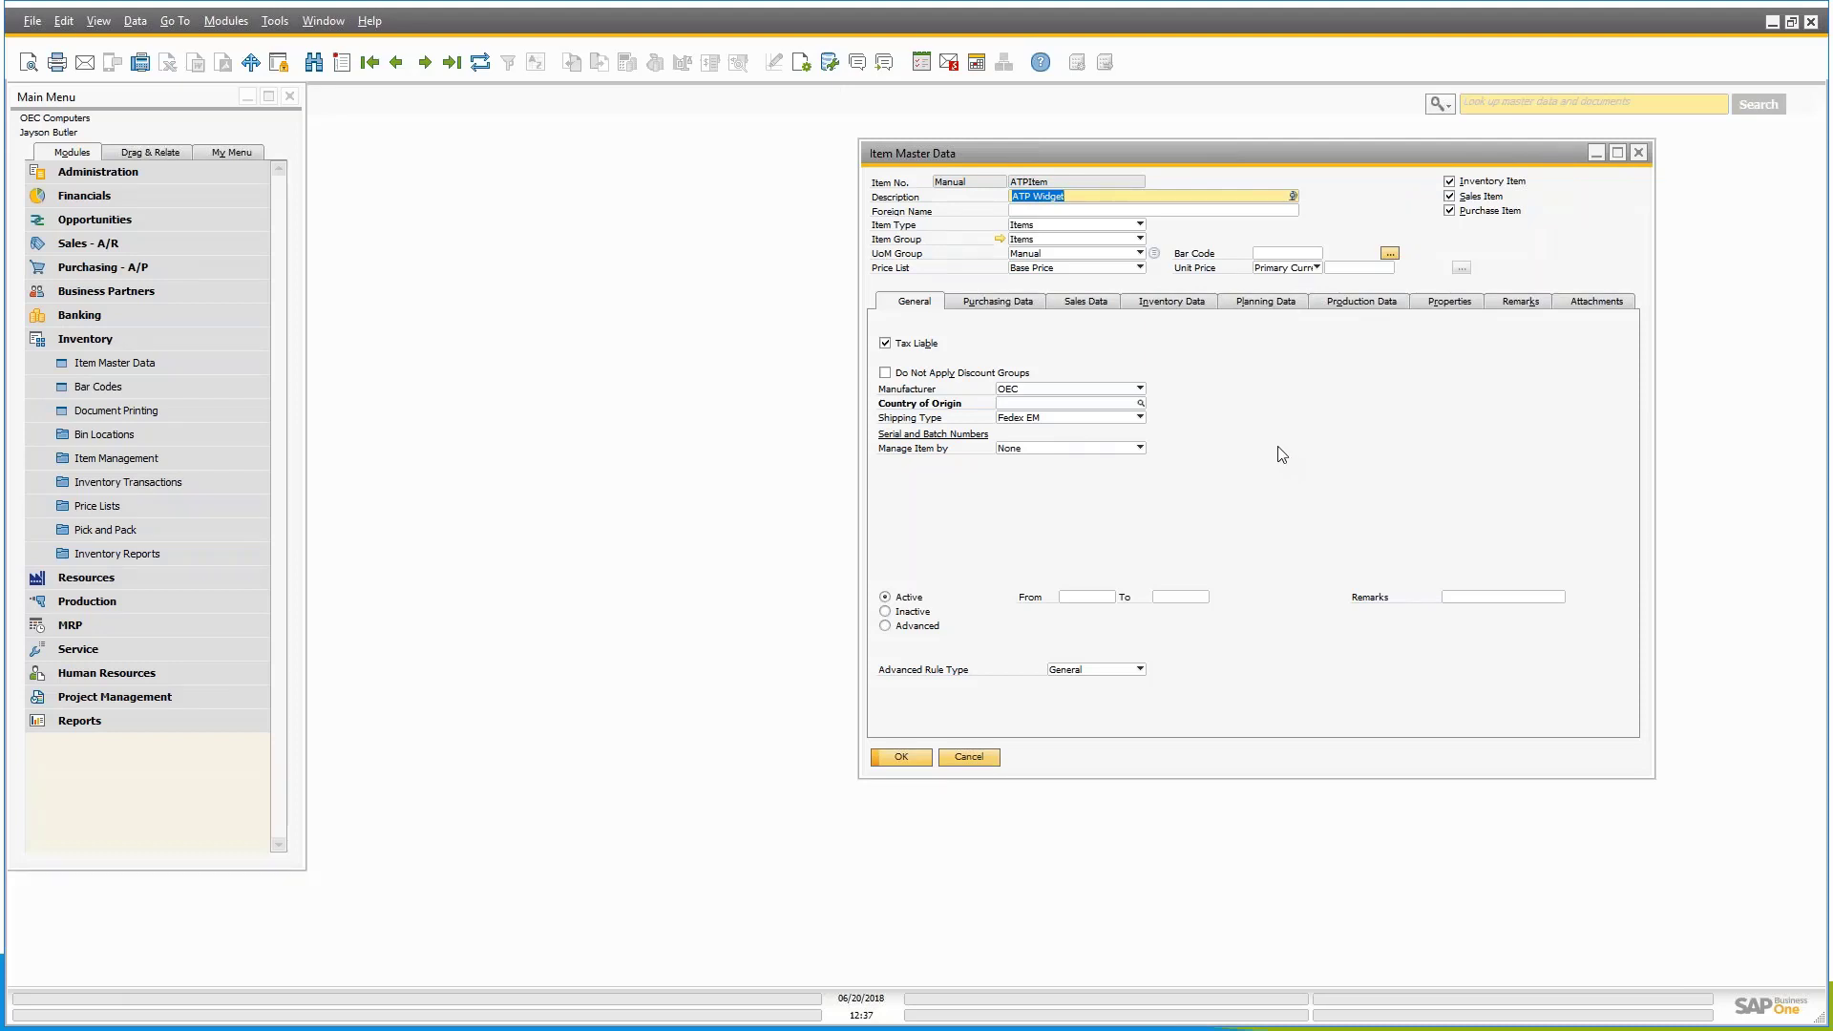
left_click_drag(1137, 152, 1054, 153)
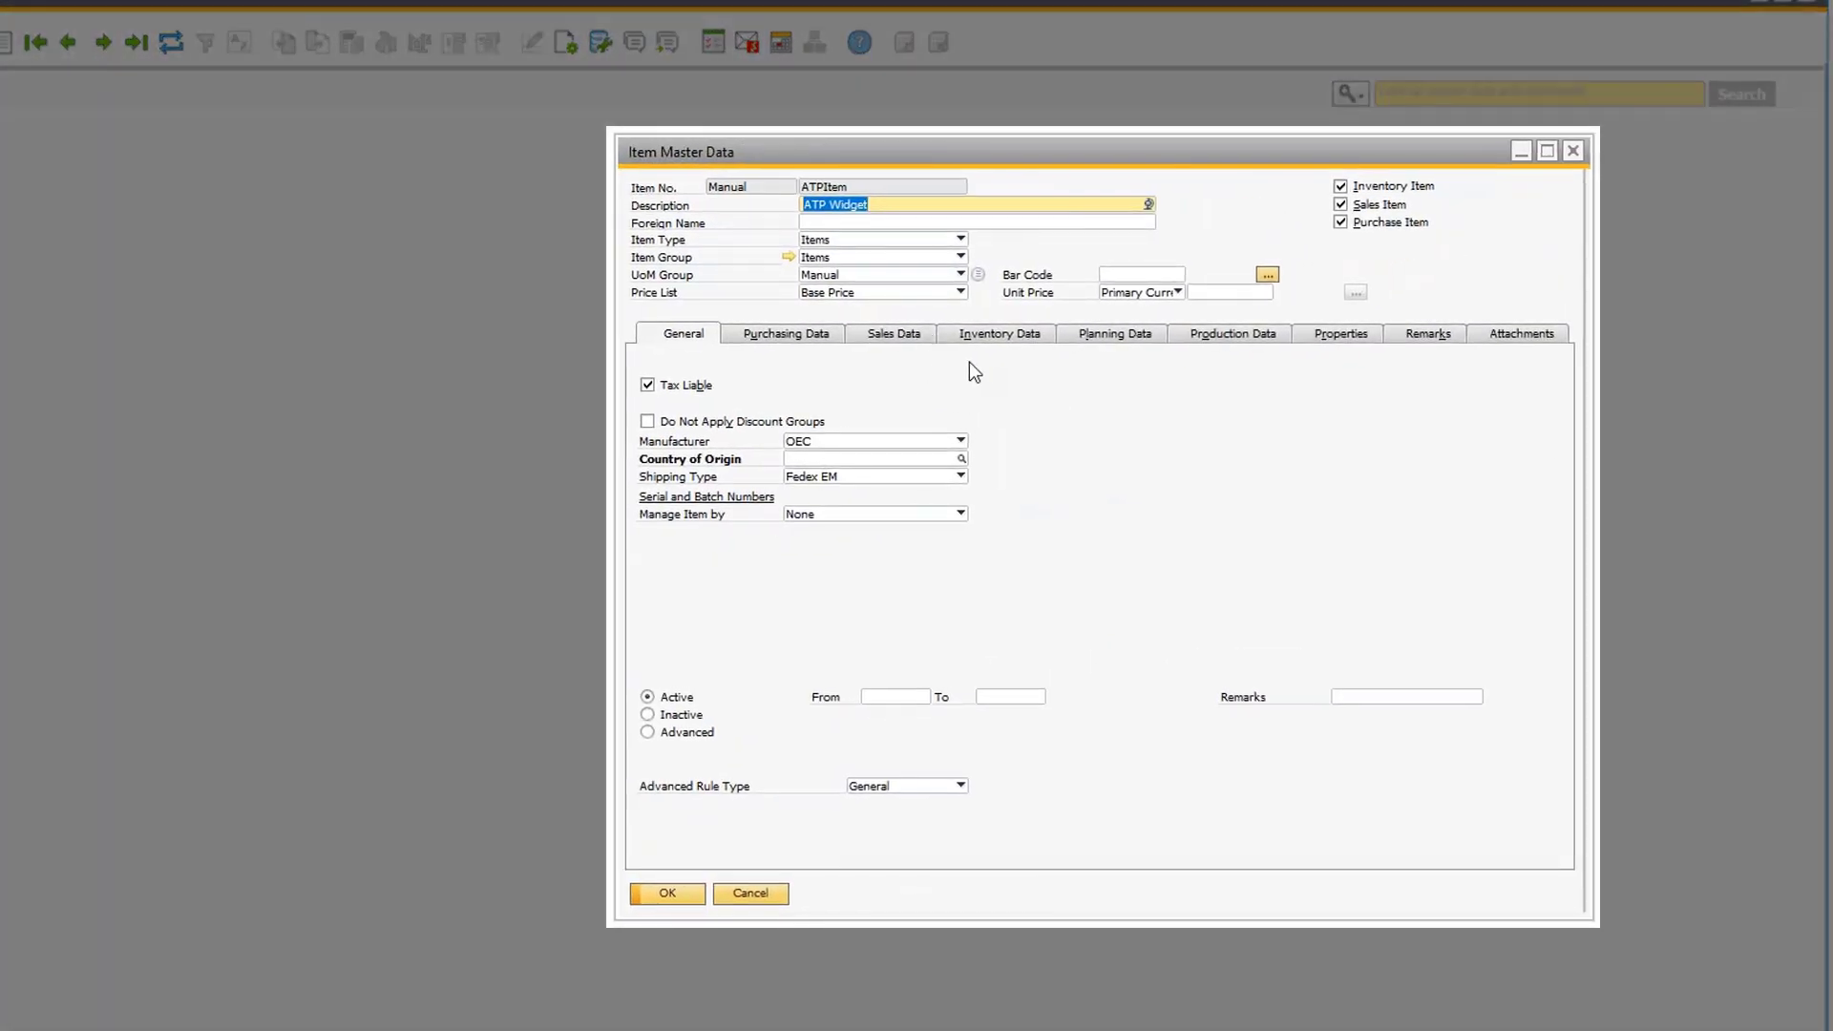
left_click(993, 334)
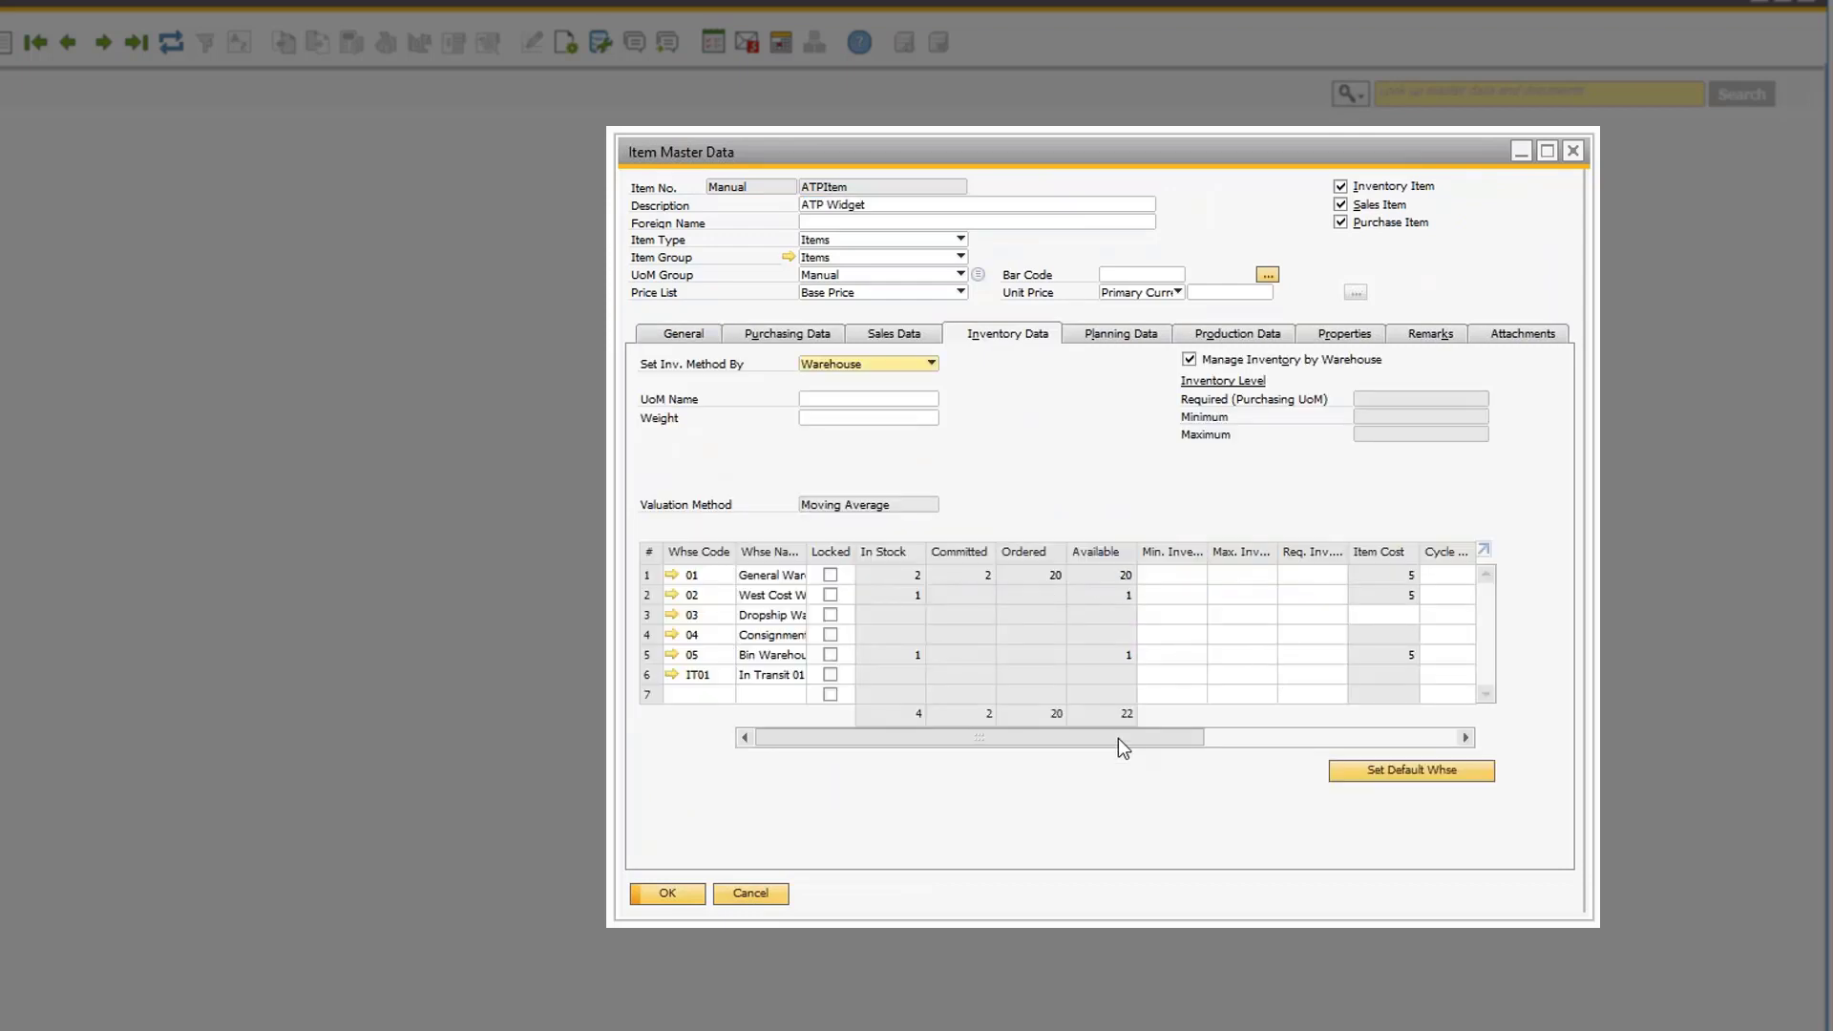
Step: Open ATPItem's Available-to-Promise report from the item record, showing OR 1200 and PO 1271
right_click(1010, 399)
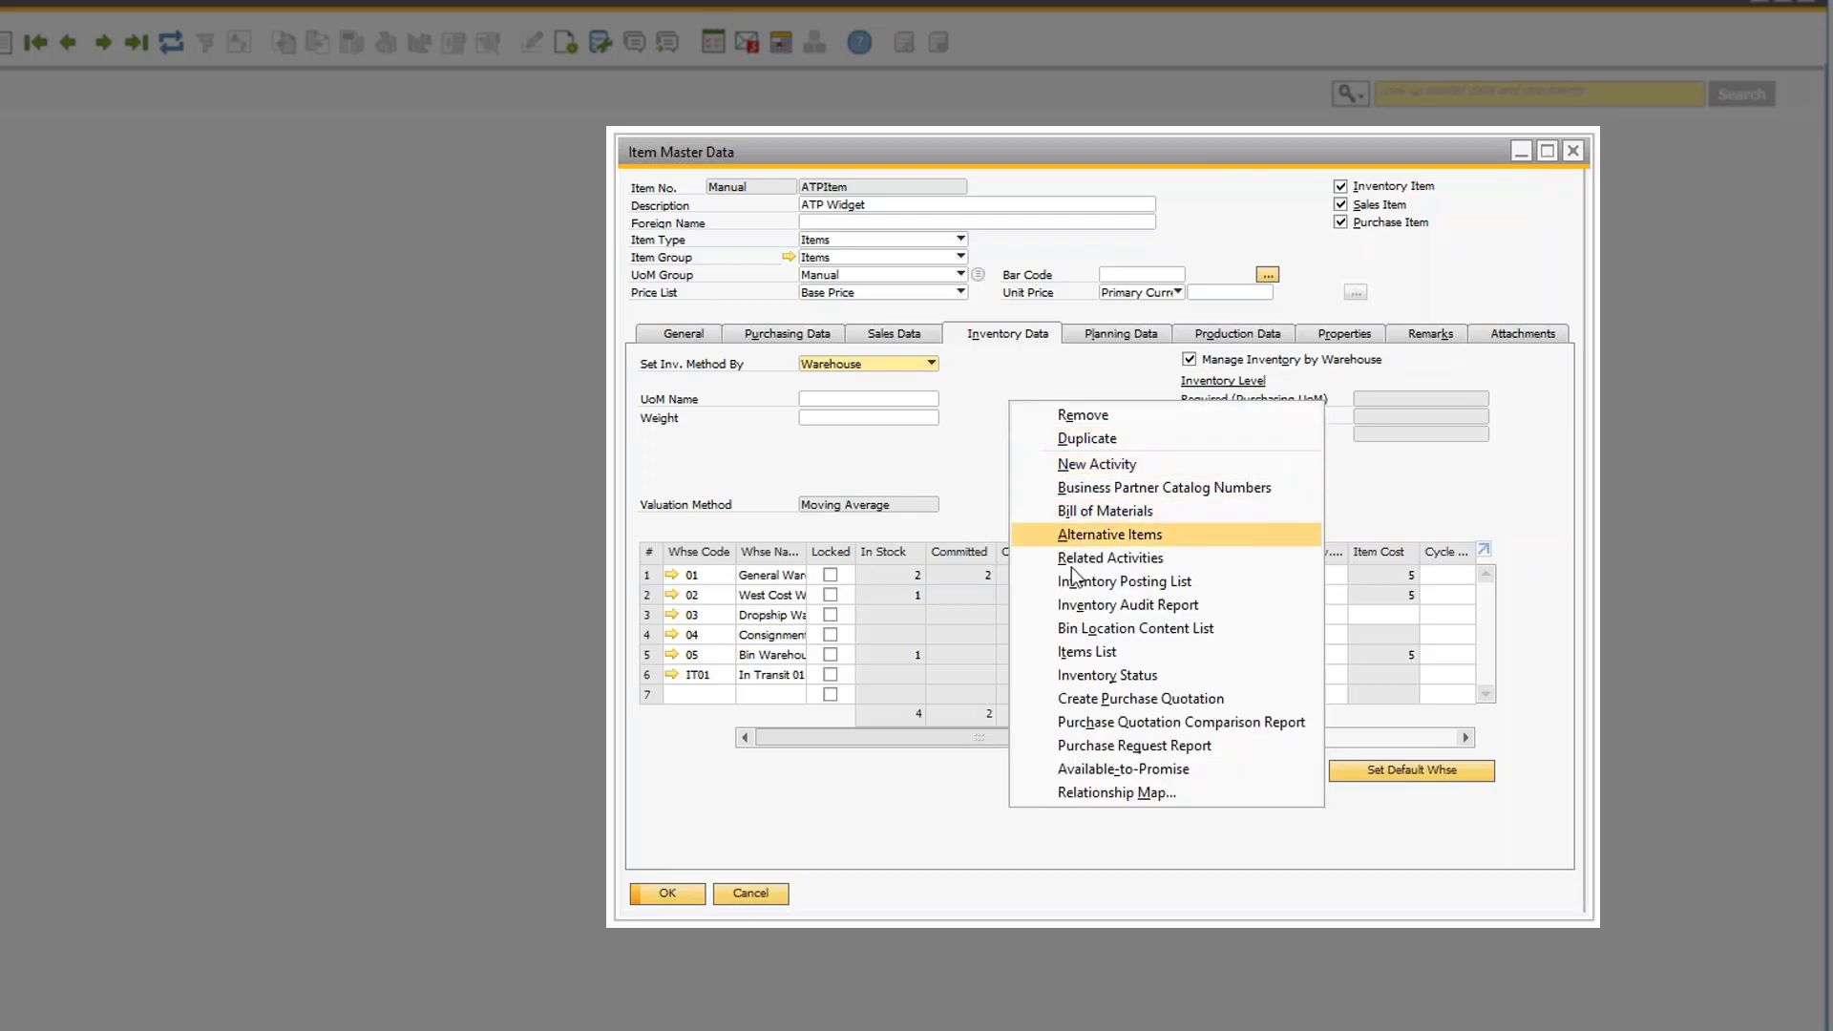
left_click(1107, 771)
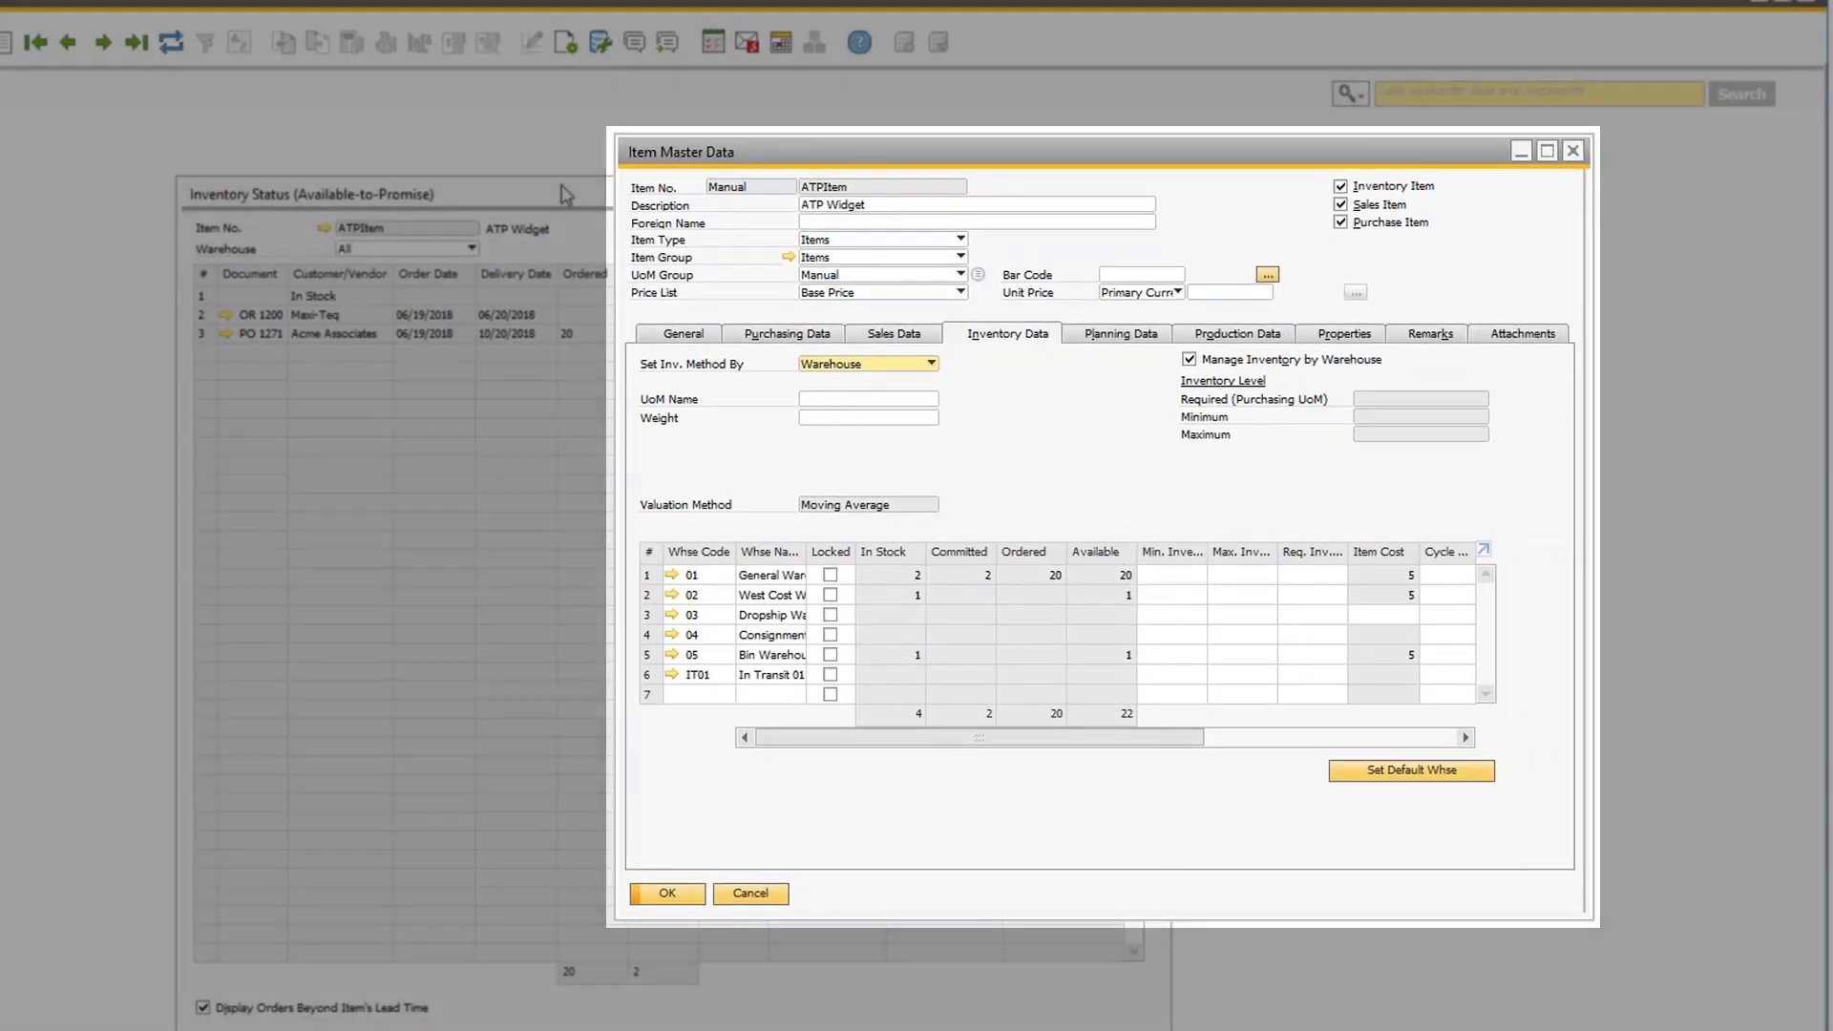
left_click(601, 336)
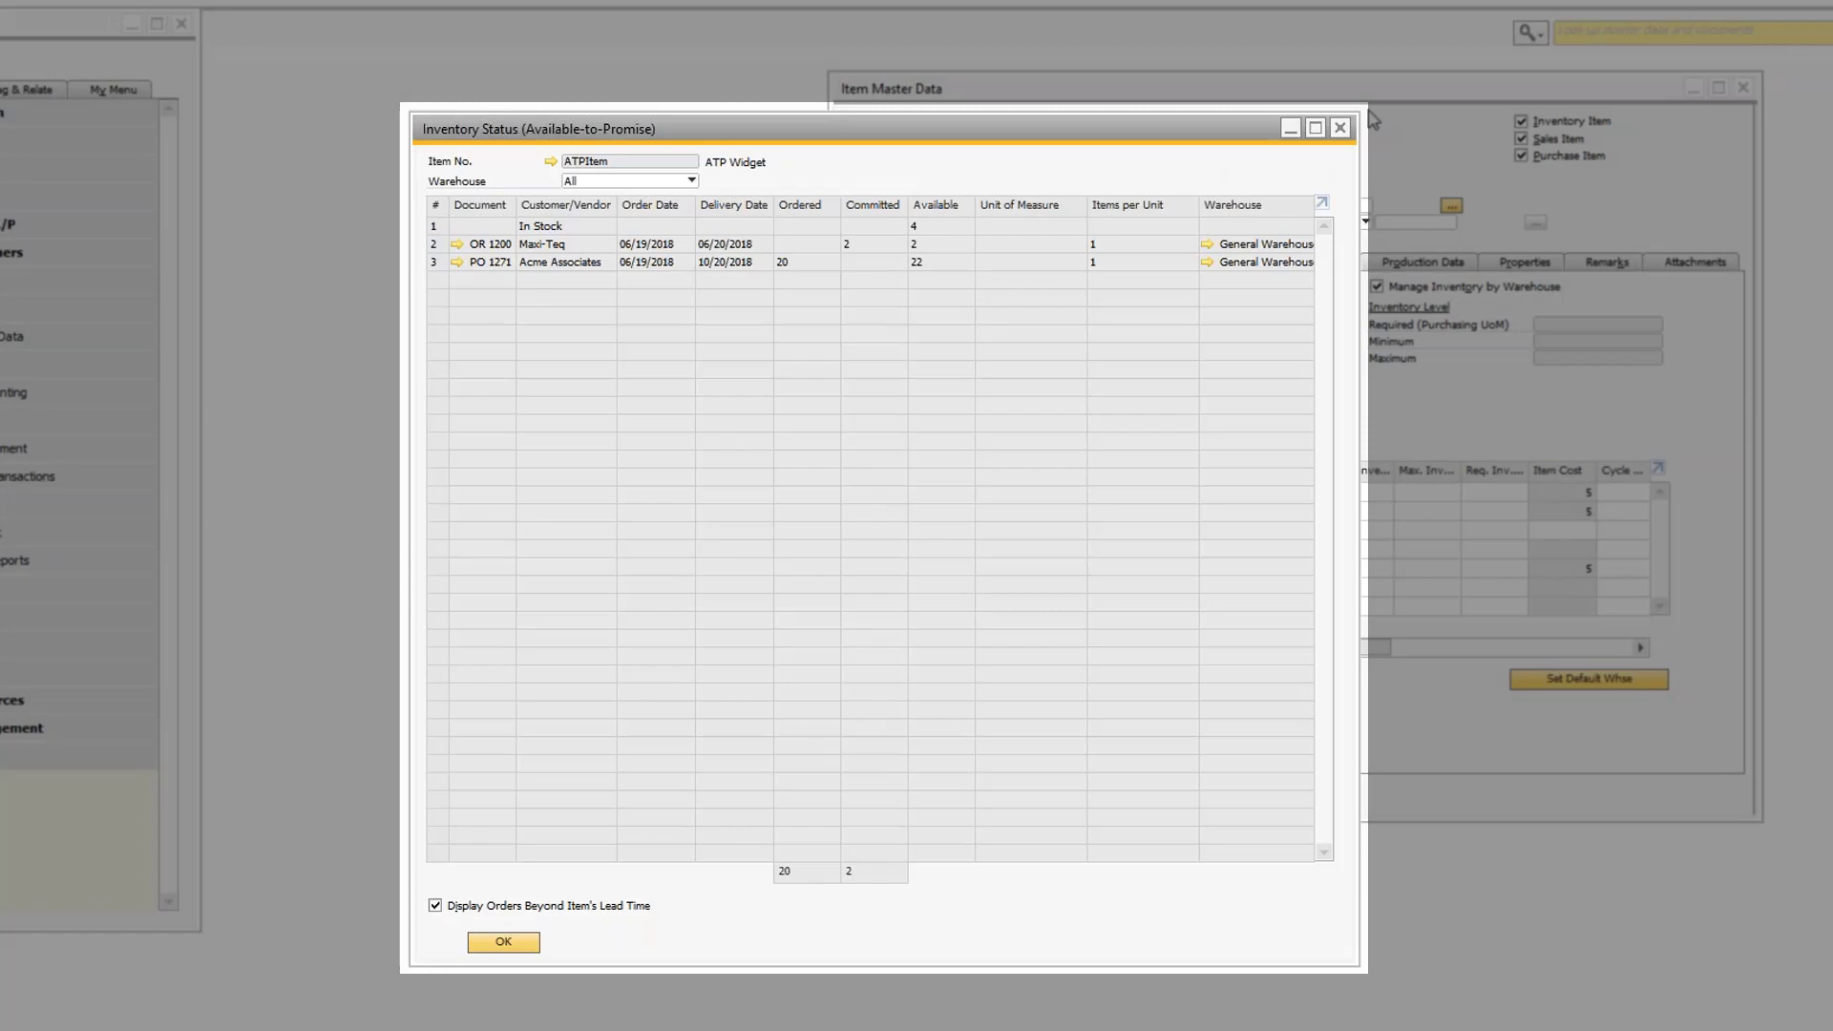
Step: Toggle 'Display Orders Beyond Item's Lead Time' off and back on, then return to the ATPItem record
left_click(1381, 85)
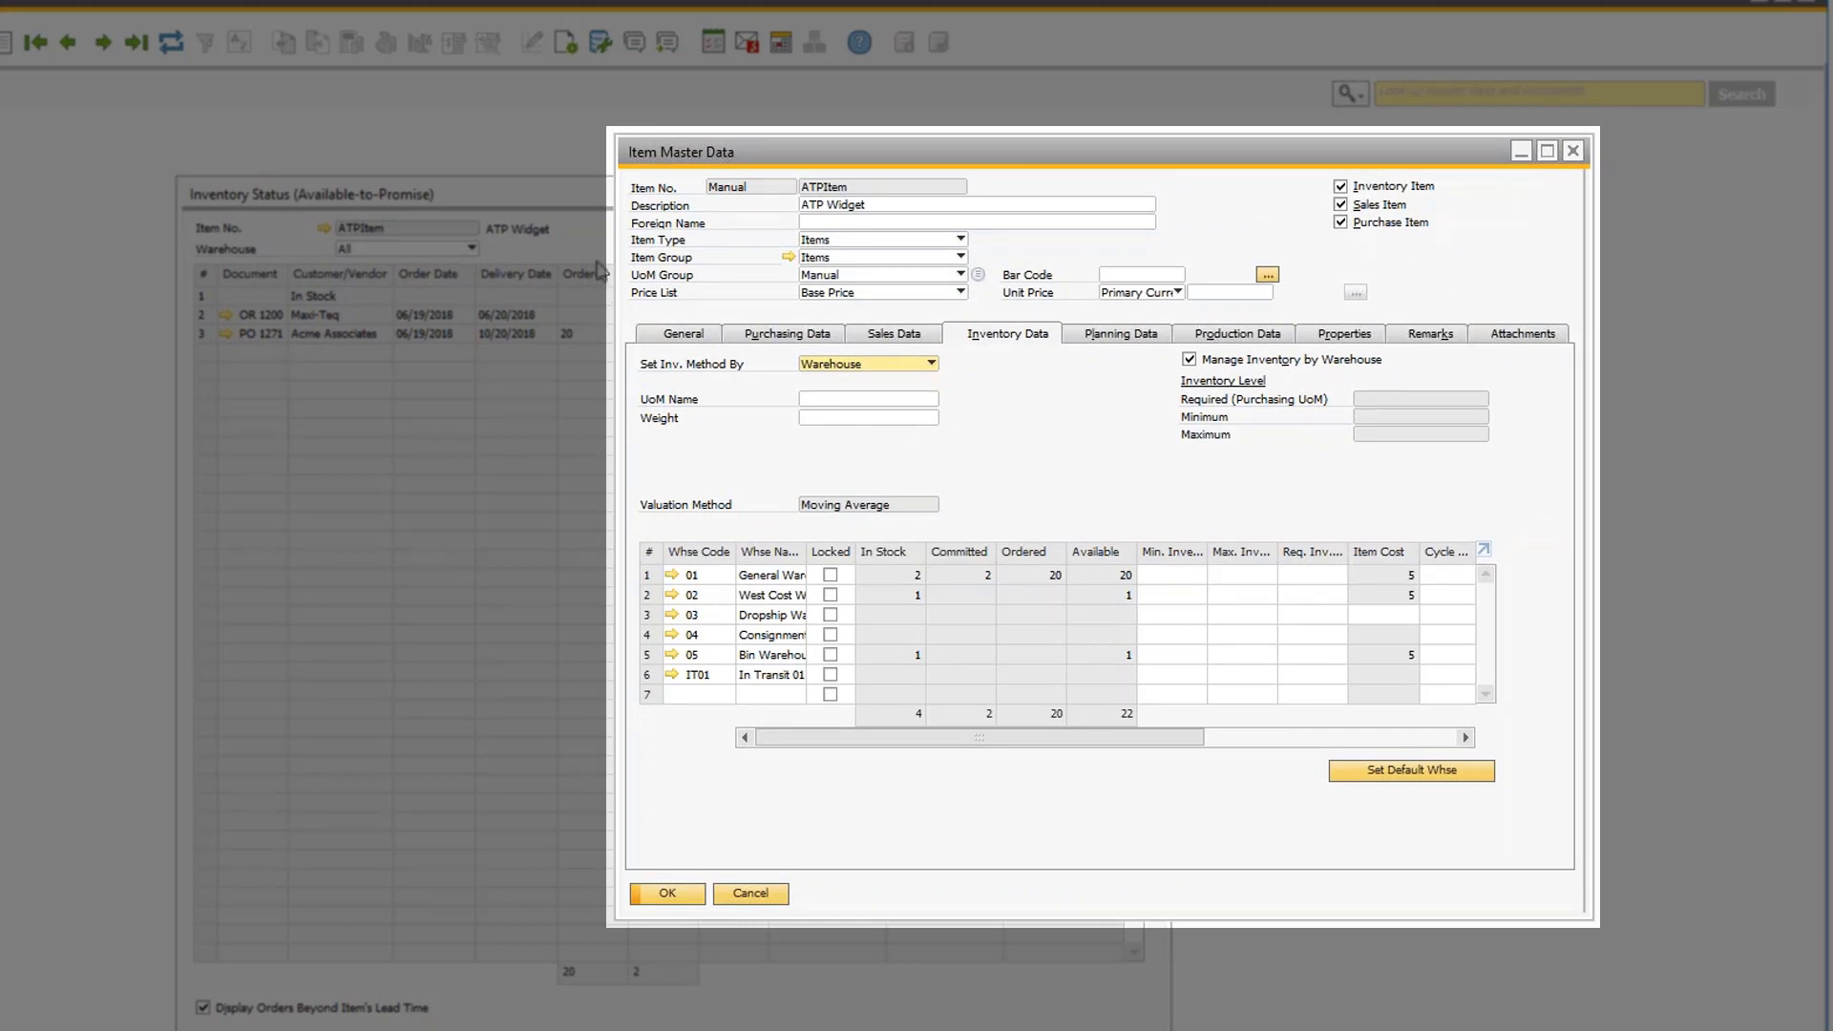
left_click(518, 193)
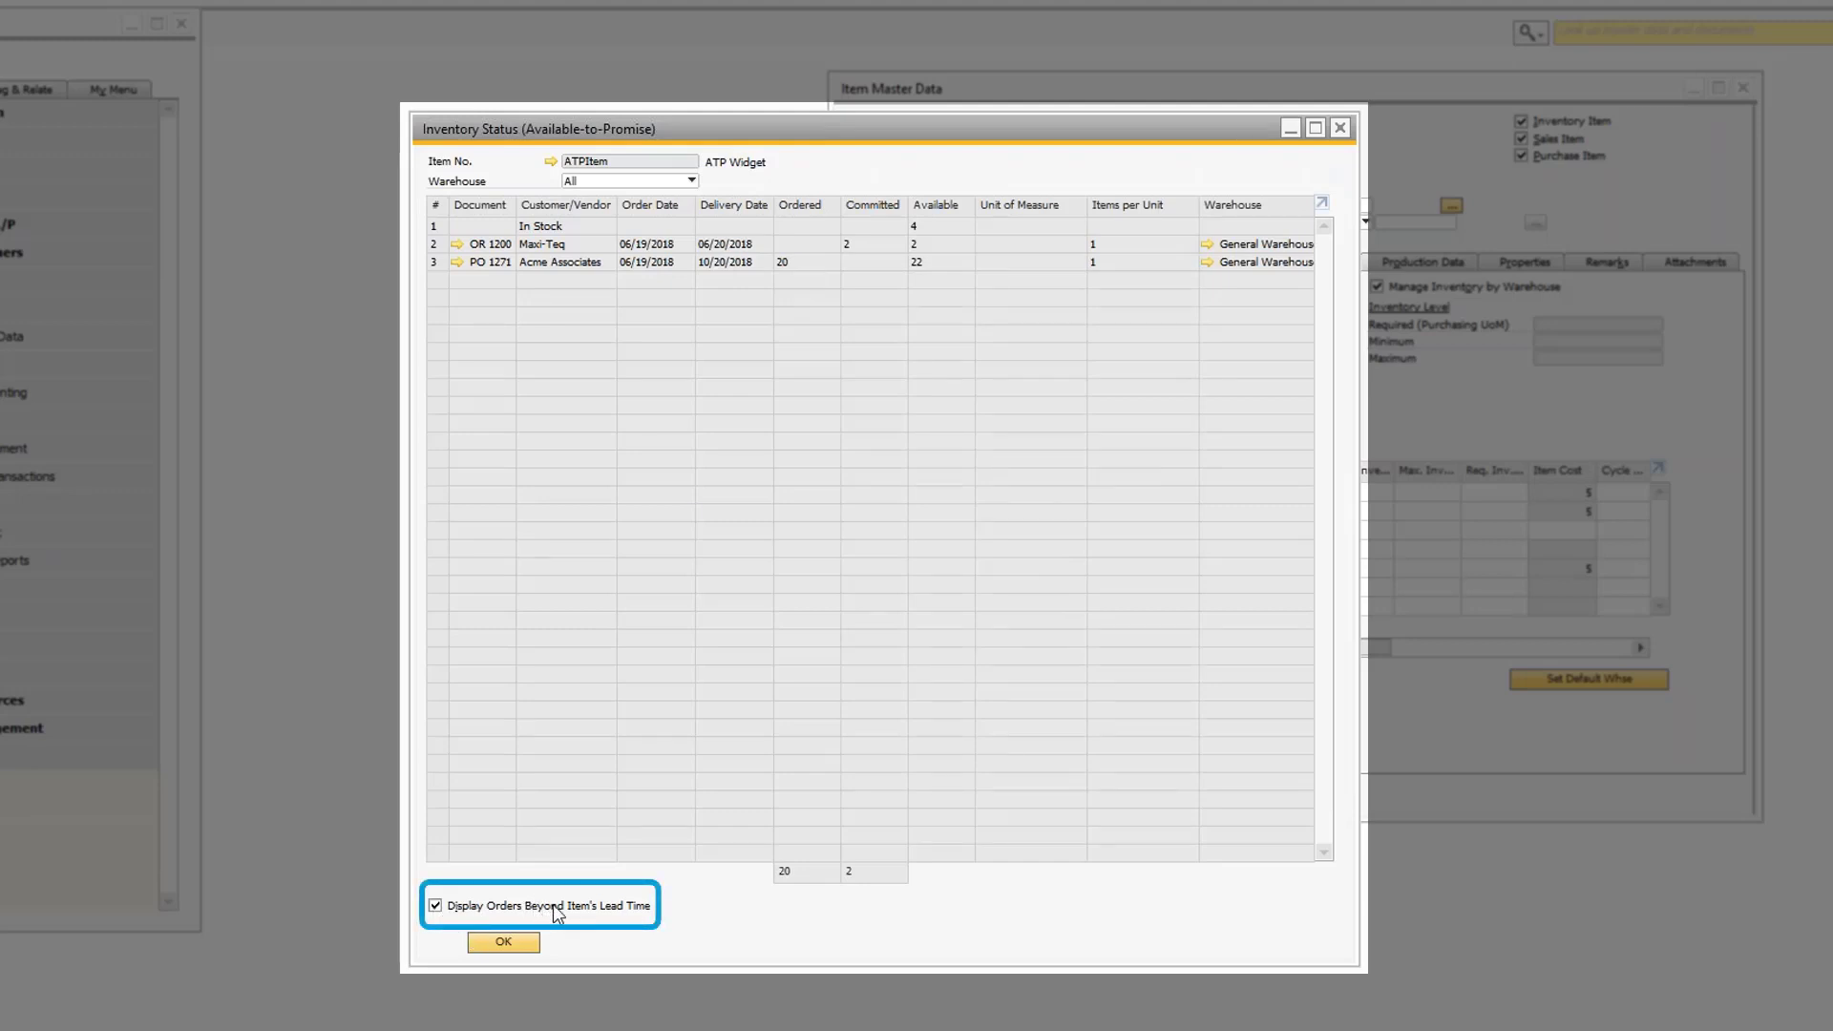
left_click(435, 906)
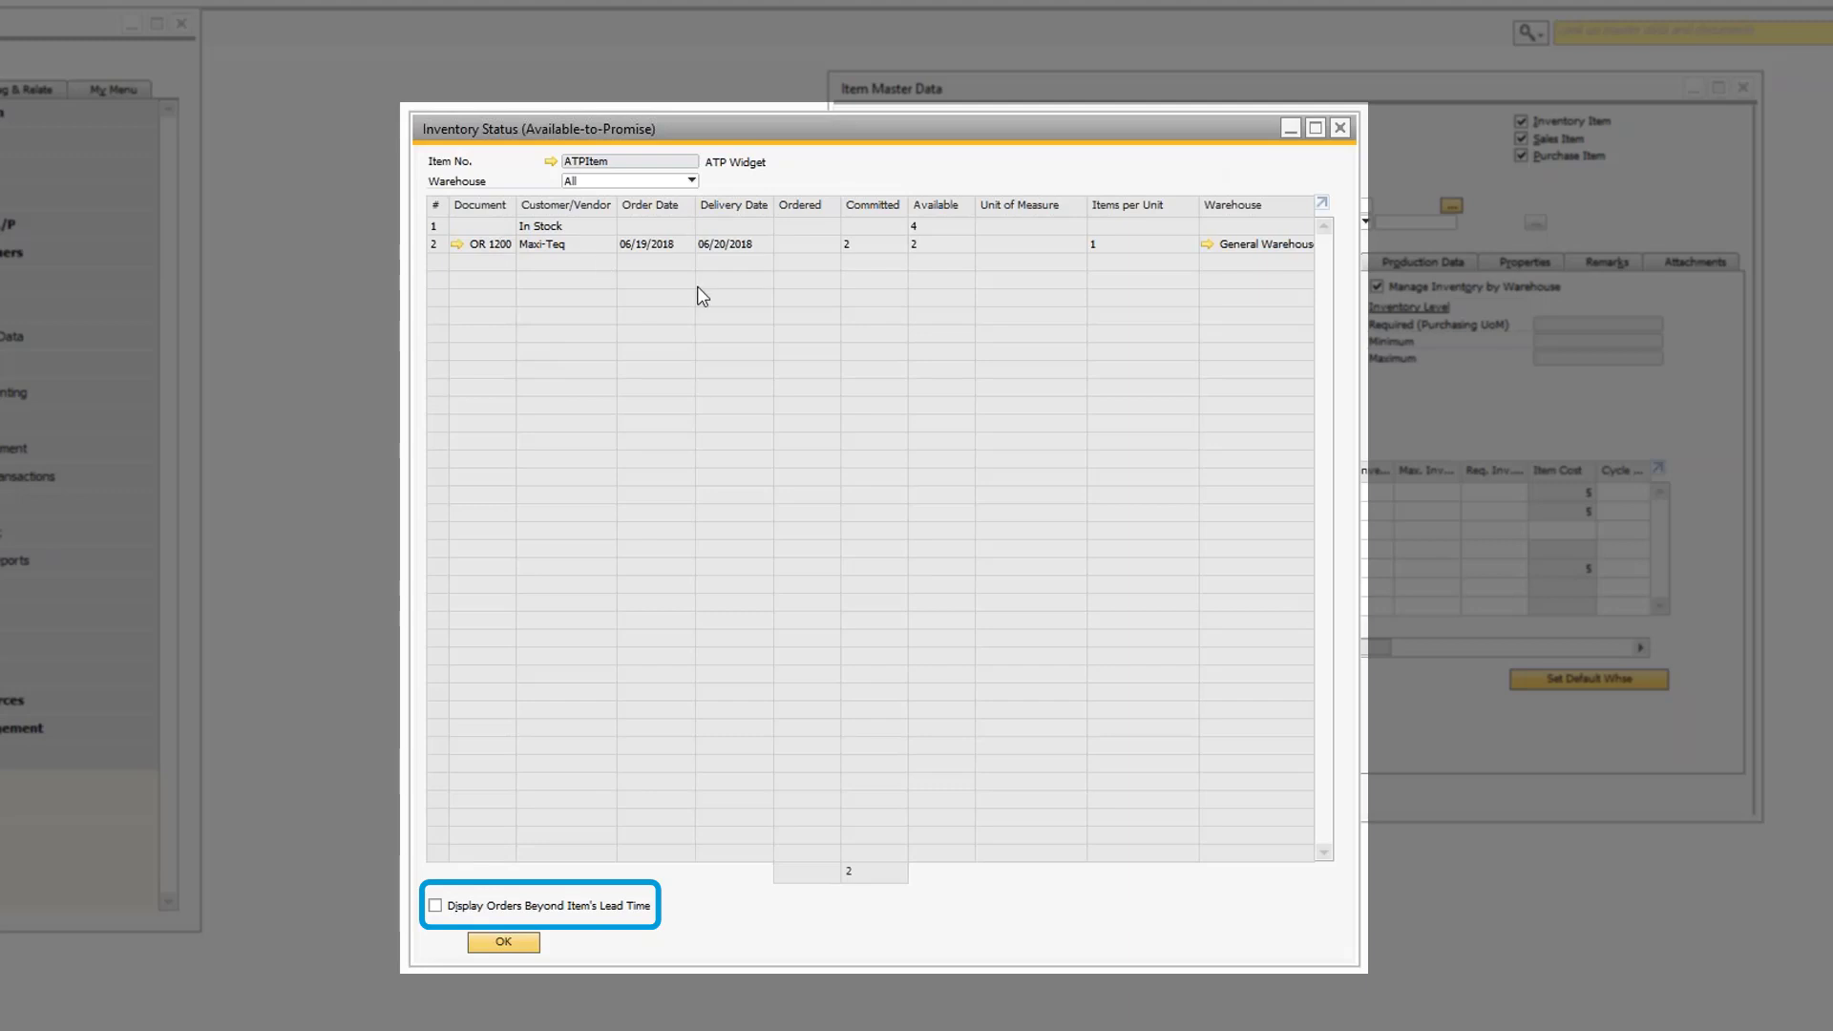
left_click(435, 905)
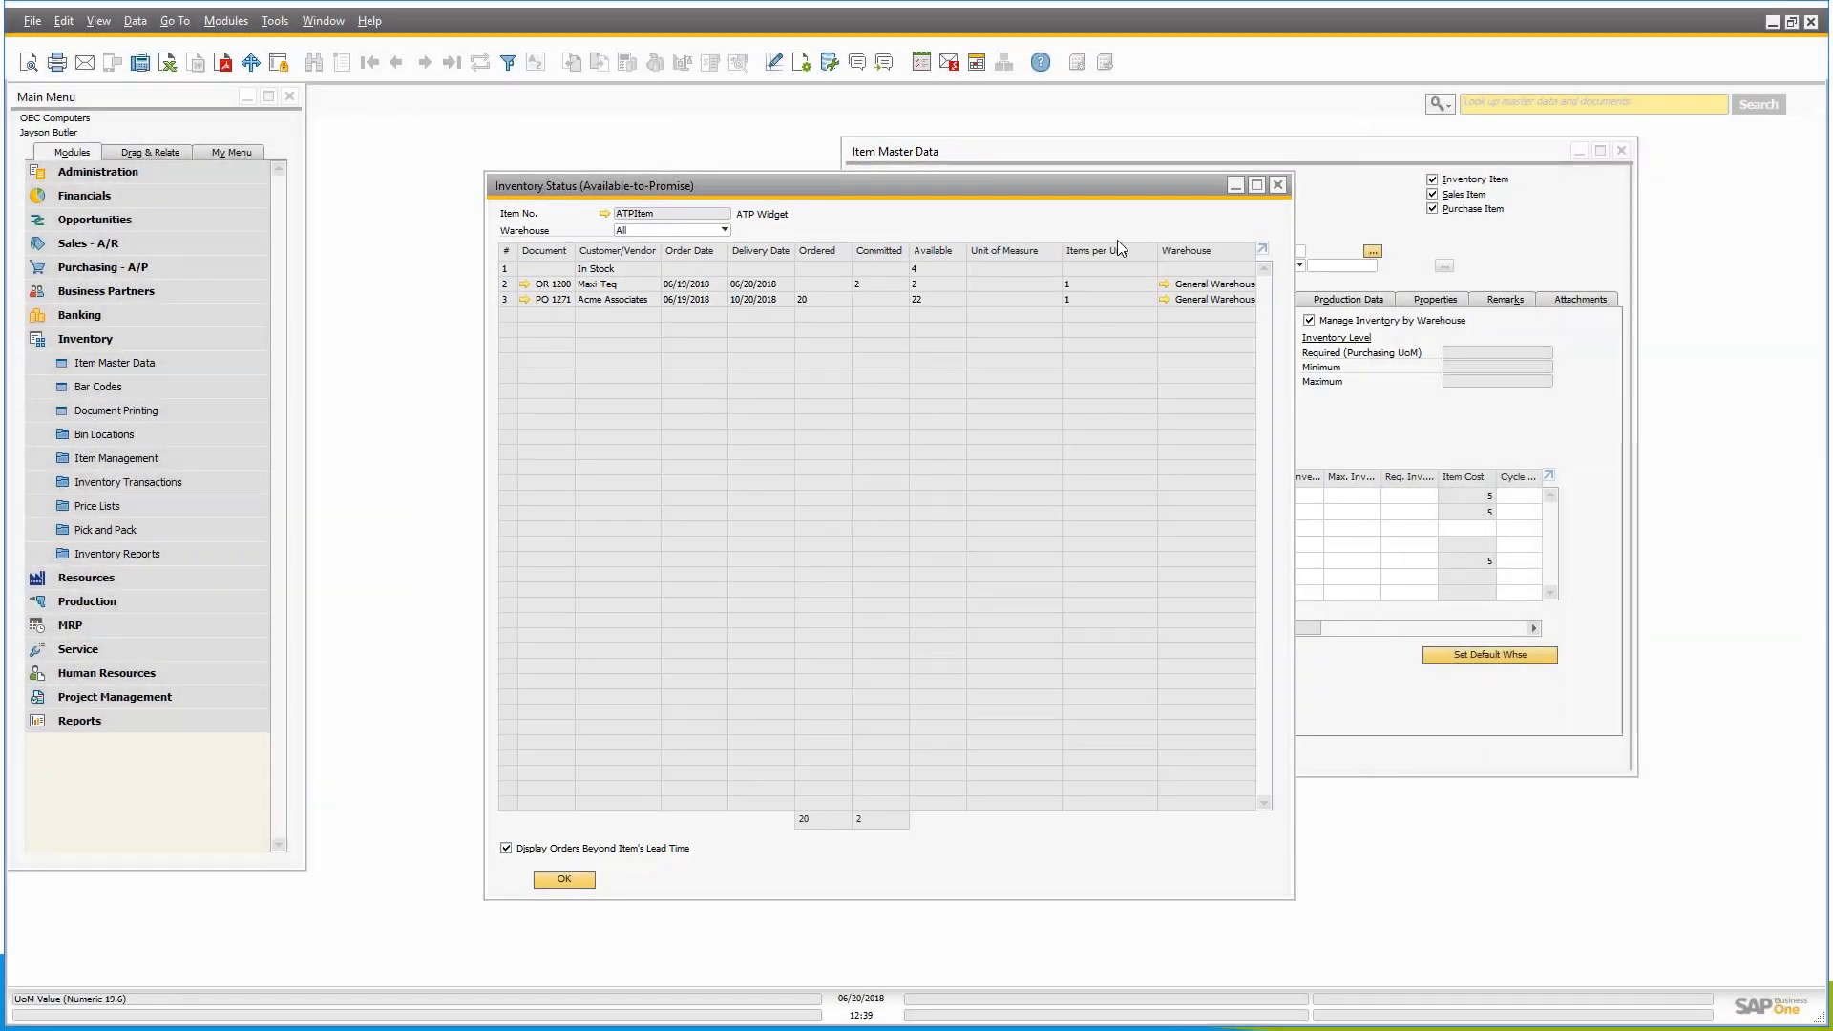
left_click(1177, 134)
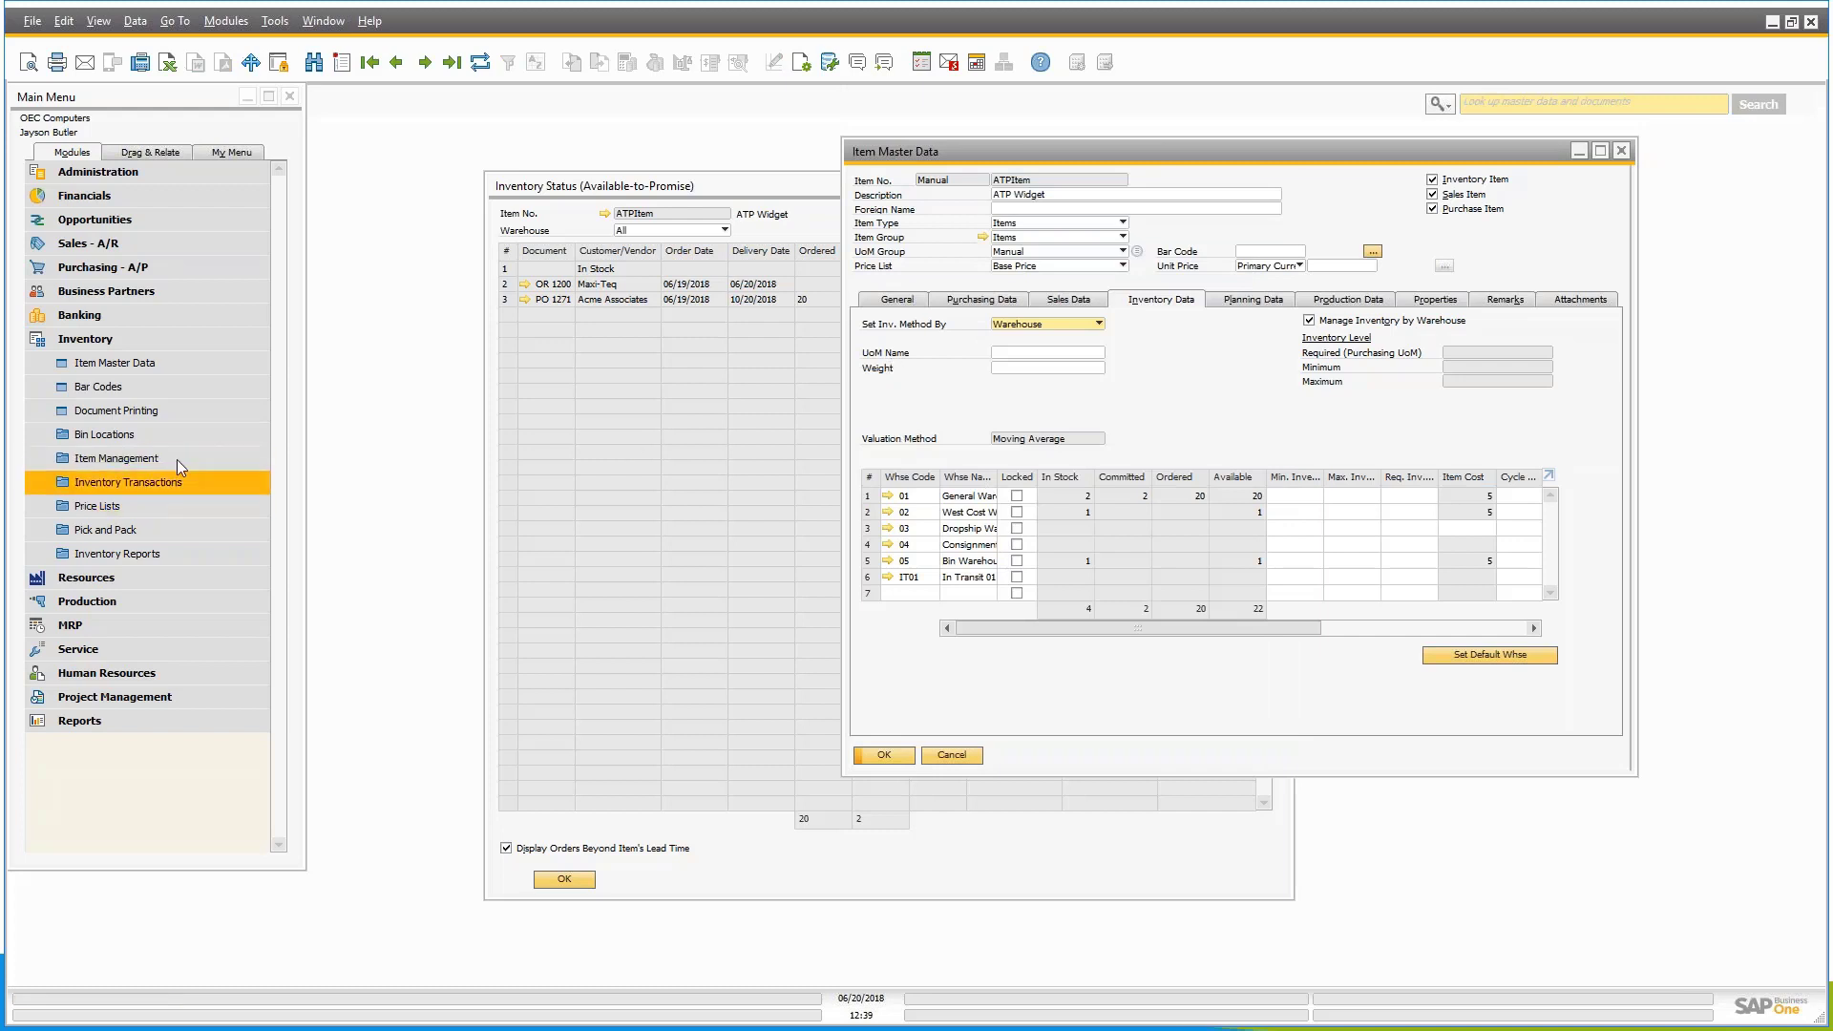
Step: Create a sales order for Maxi-Teq with an ATPItem line, quantity 1 from warehouse 01
left_click(118, 241)
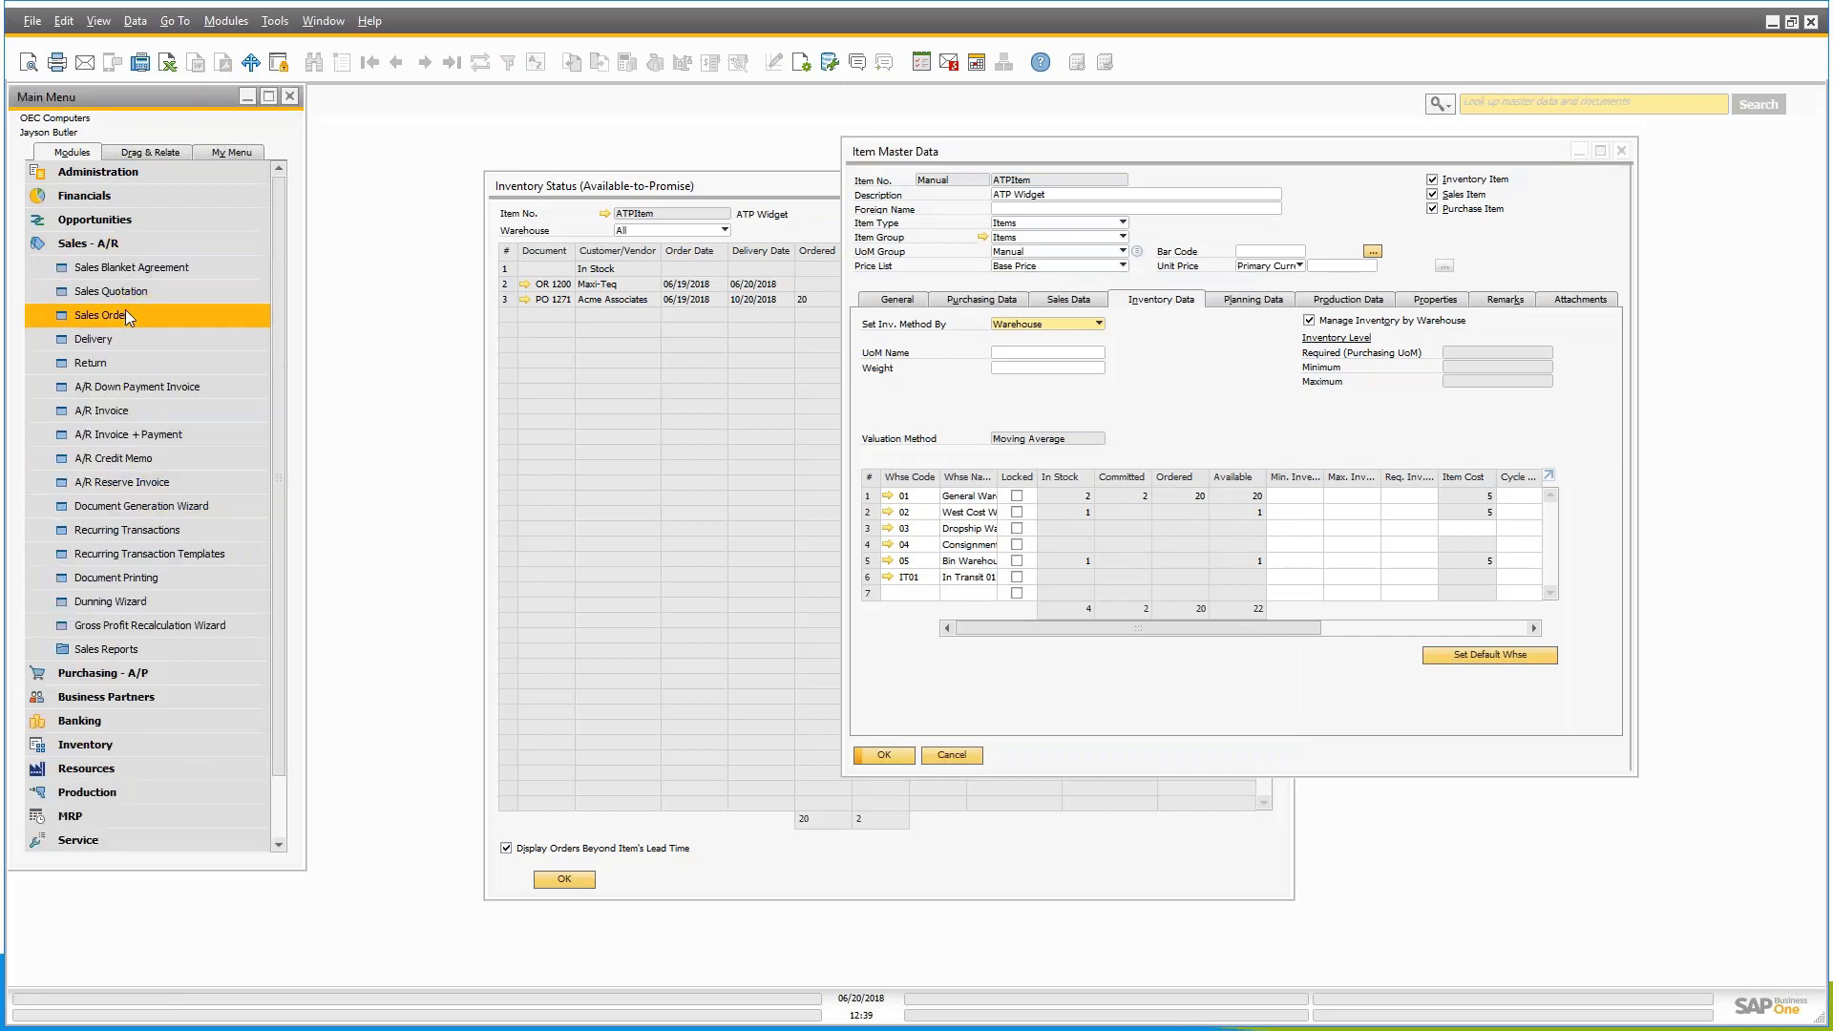
left_click(138, 316)
key("Tab")
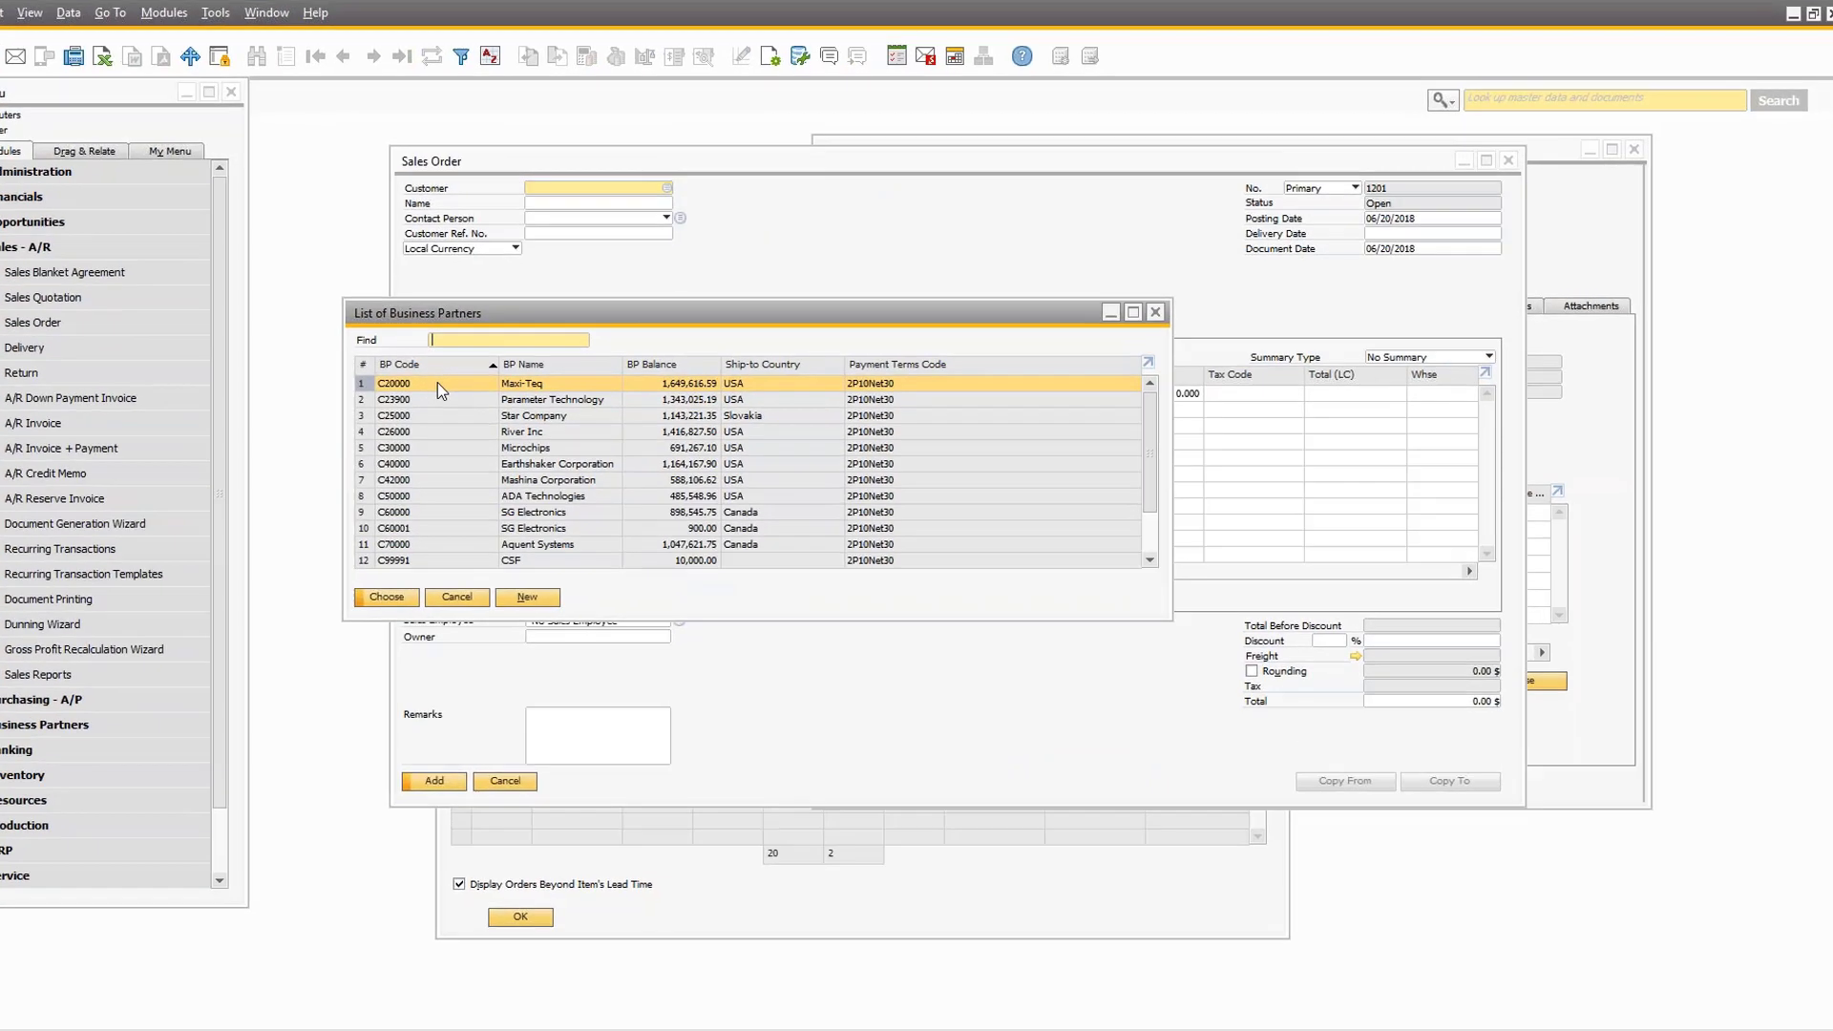
double_click(485, 373)
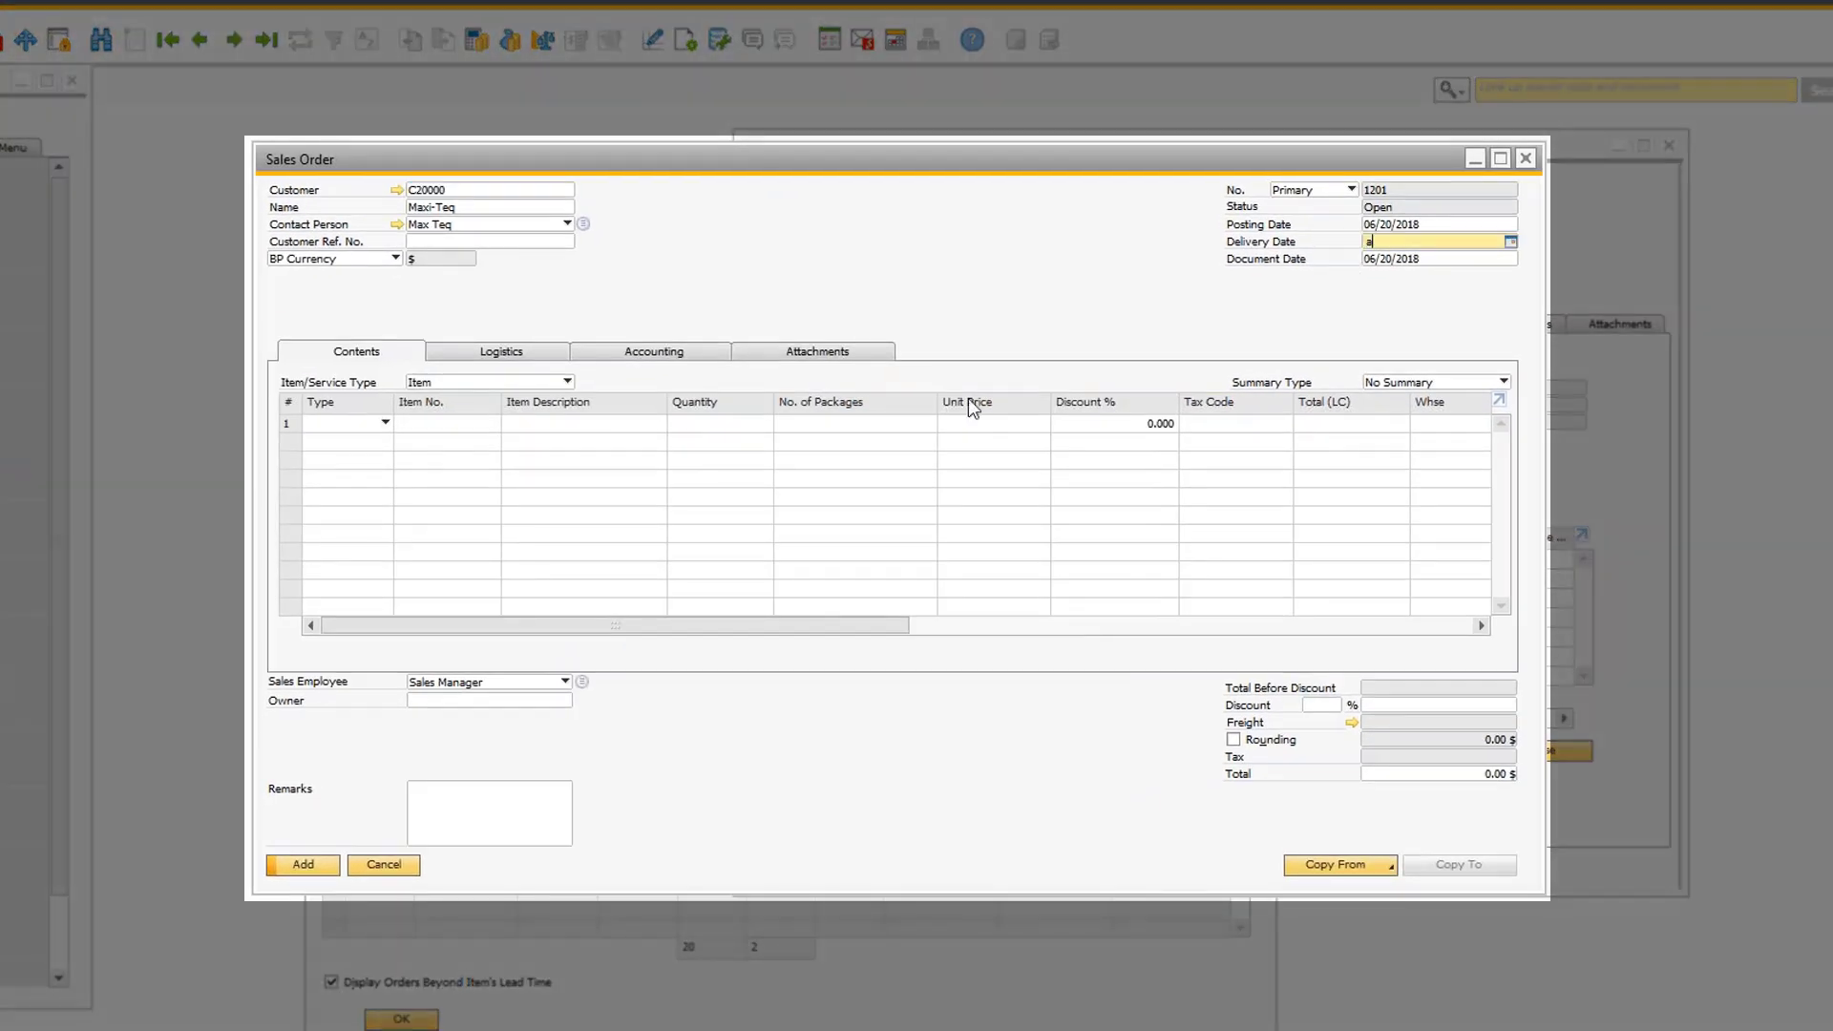
type("20")
key("Tab")
left_click(477, 427)
type("atp")
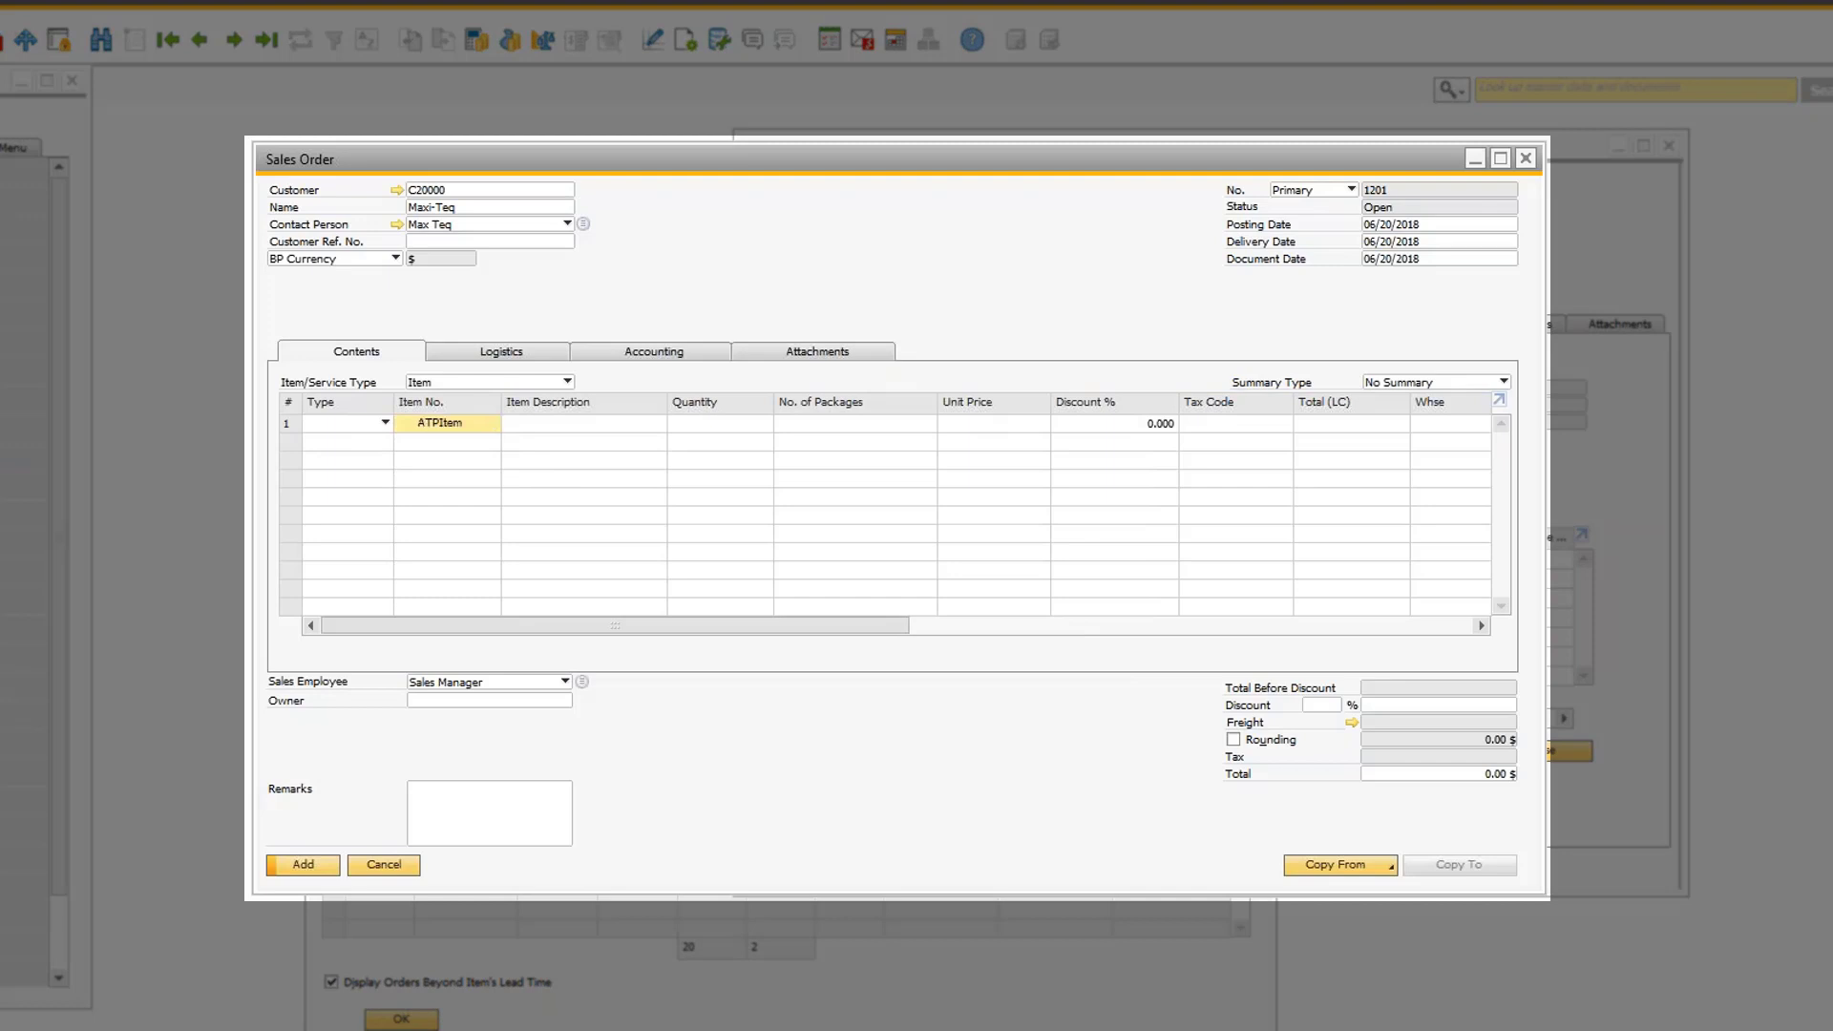
key("Tab")
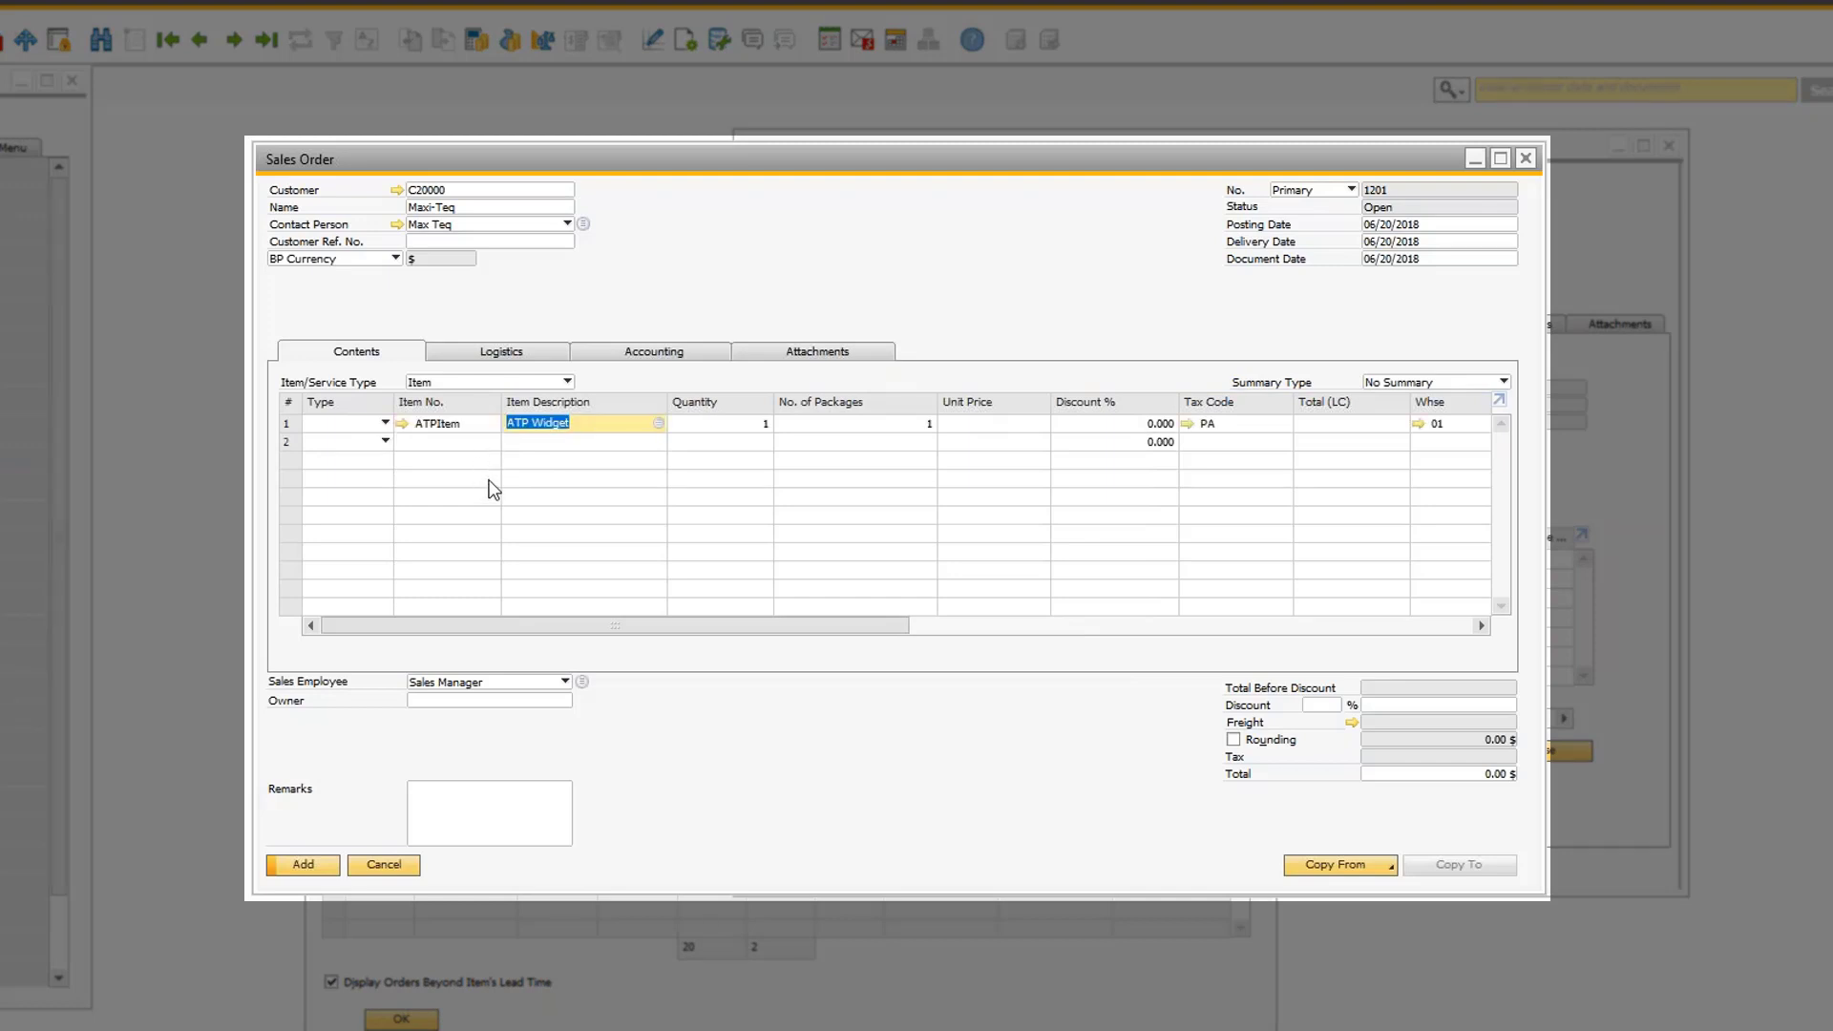
Step: Run the Item Availability Check and Available-to-Promise report for the ATPItem line
right_click(439, 425)
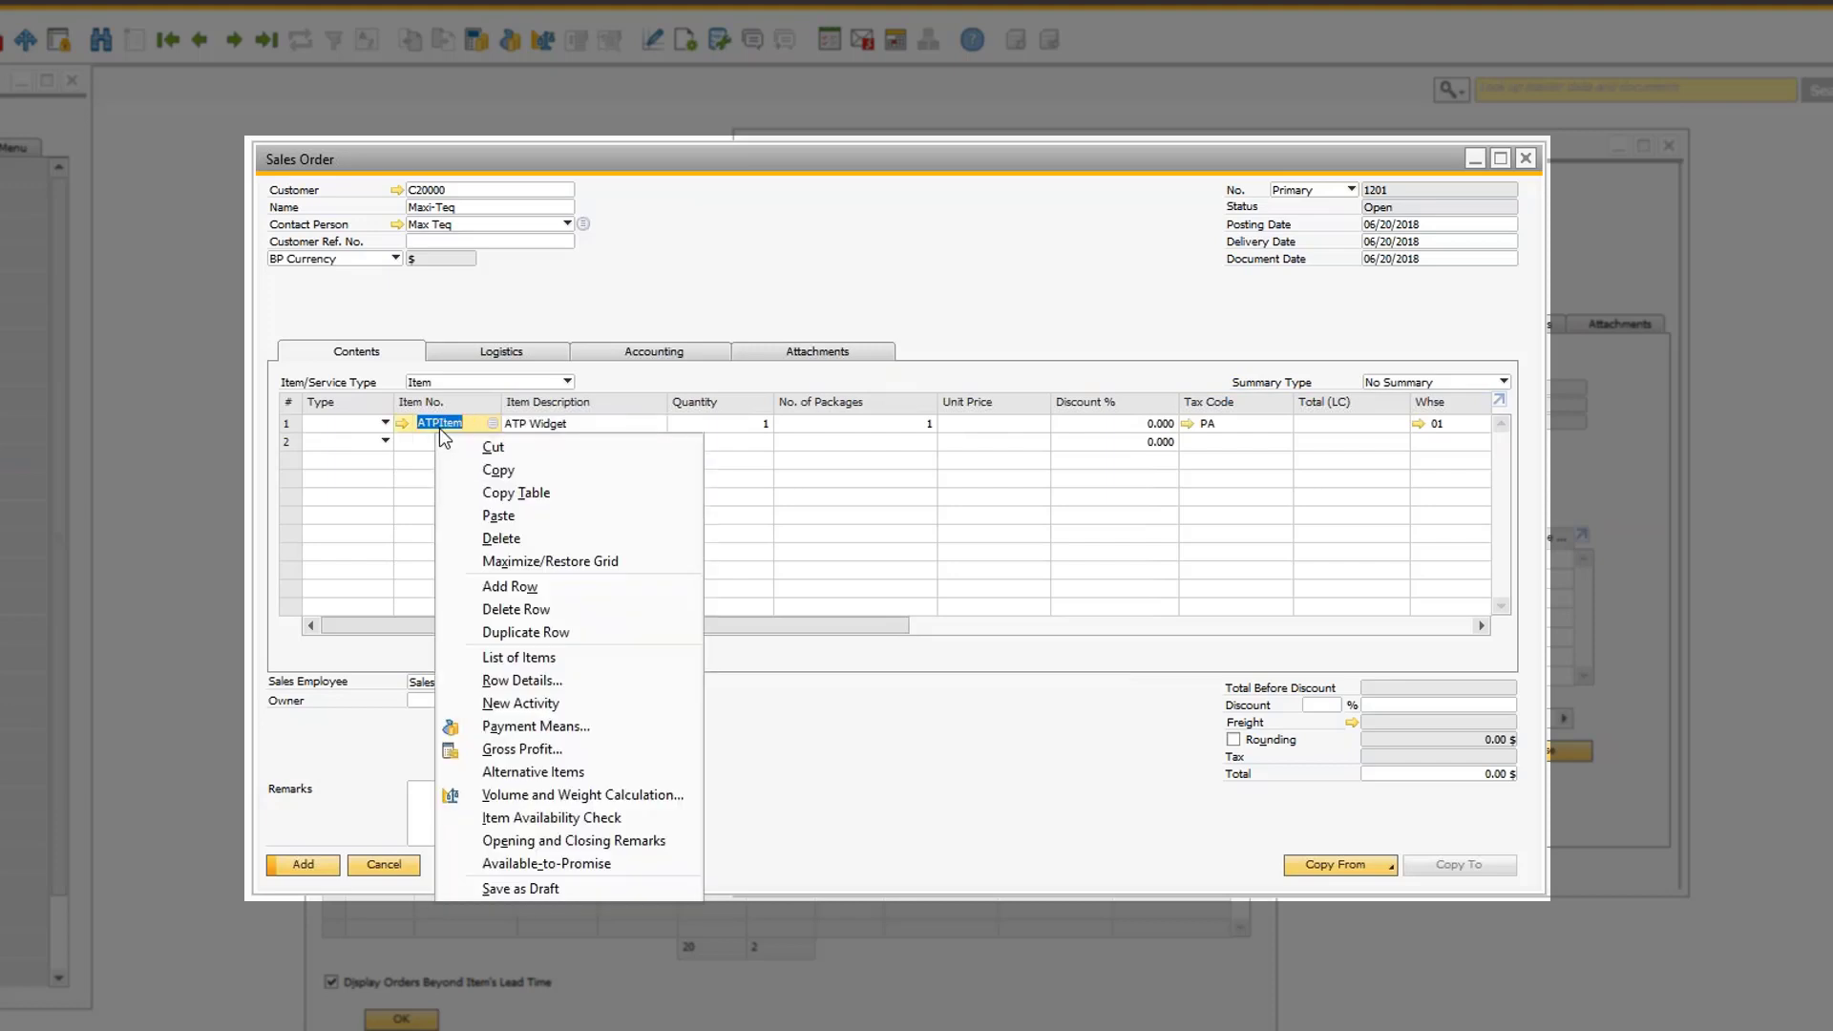
left_click(540, 818)
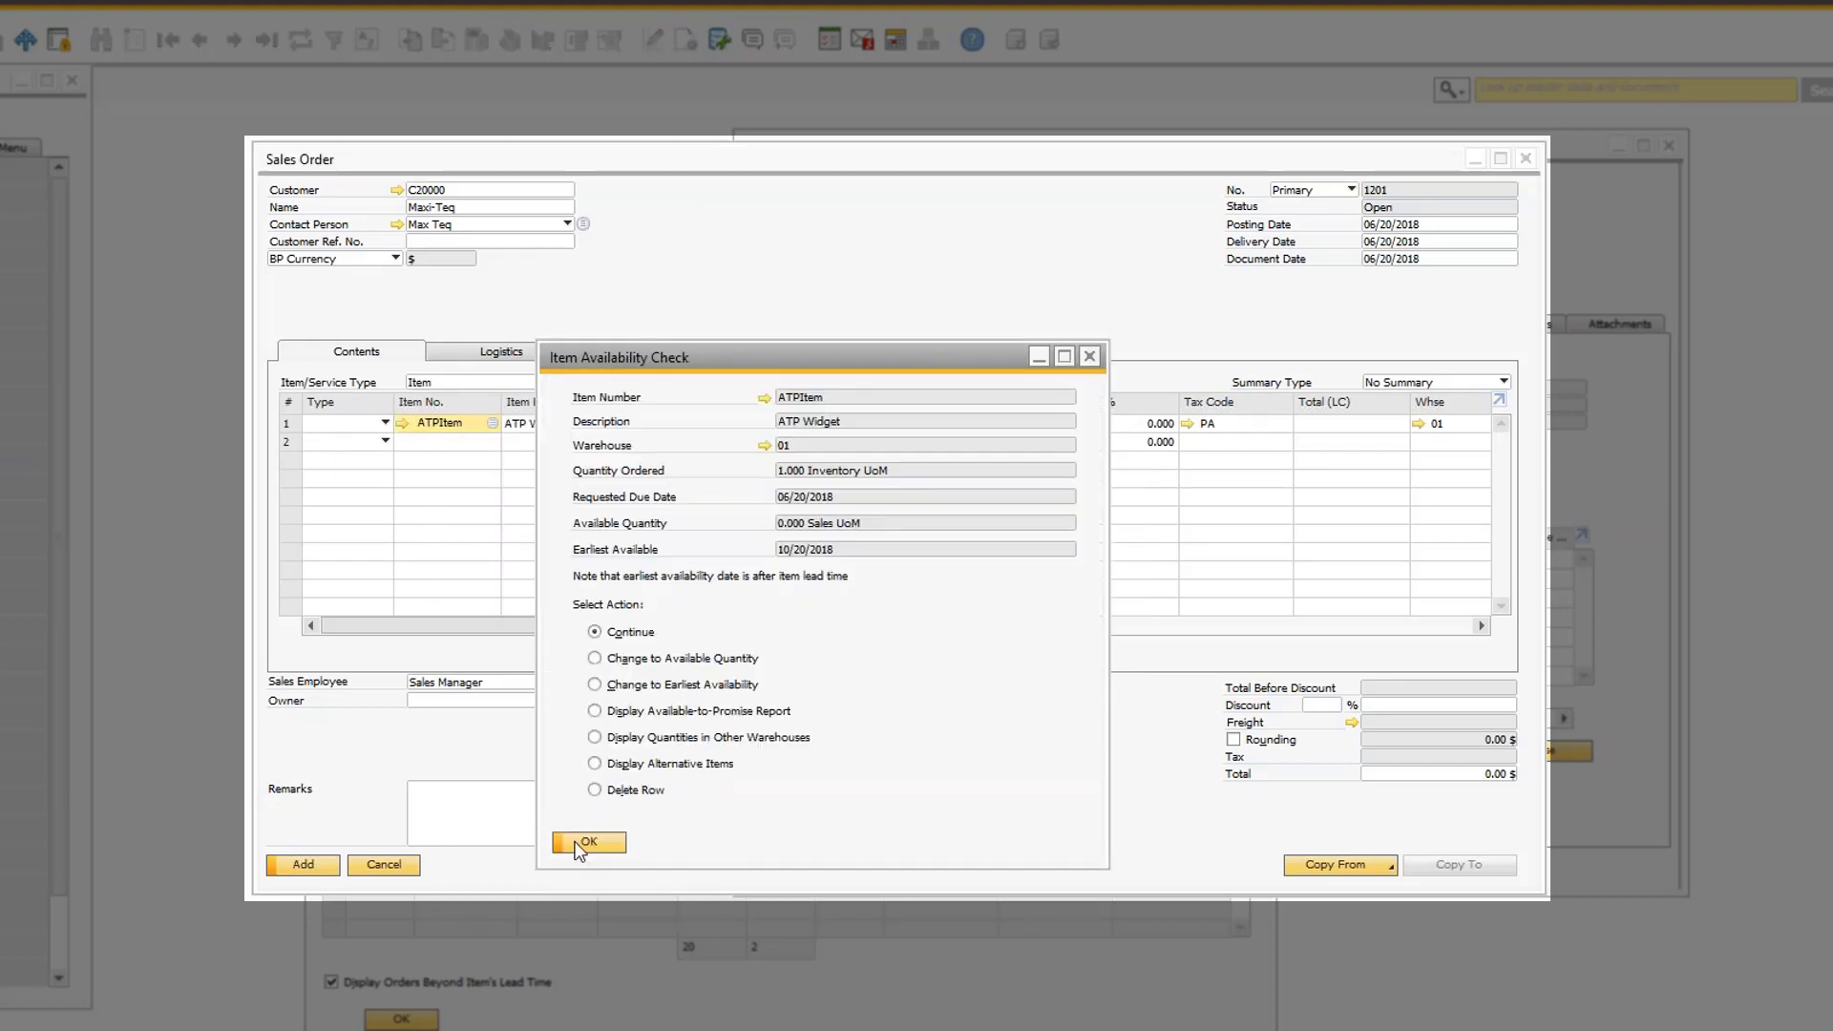
left_click(591, 846)
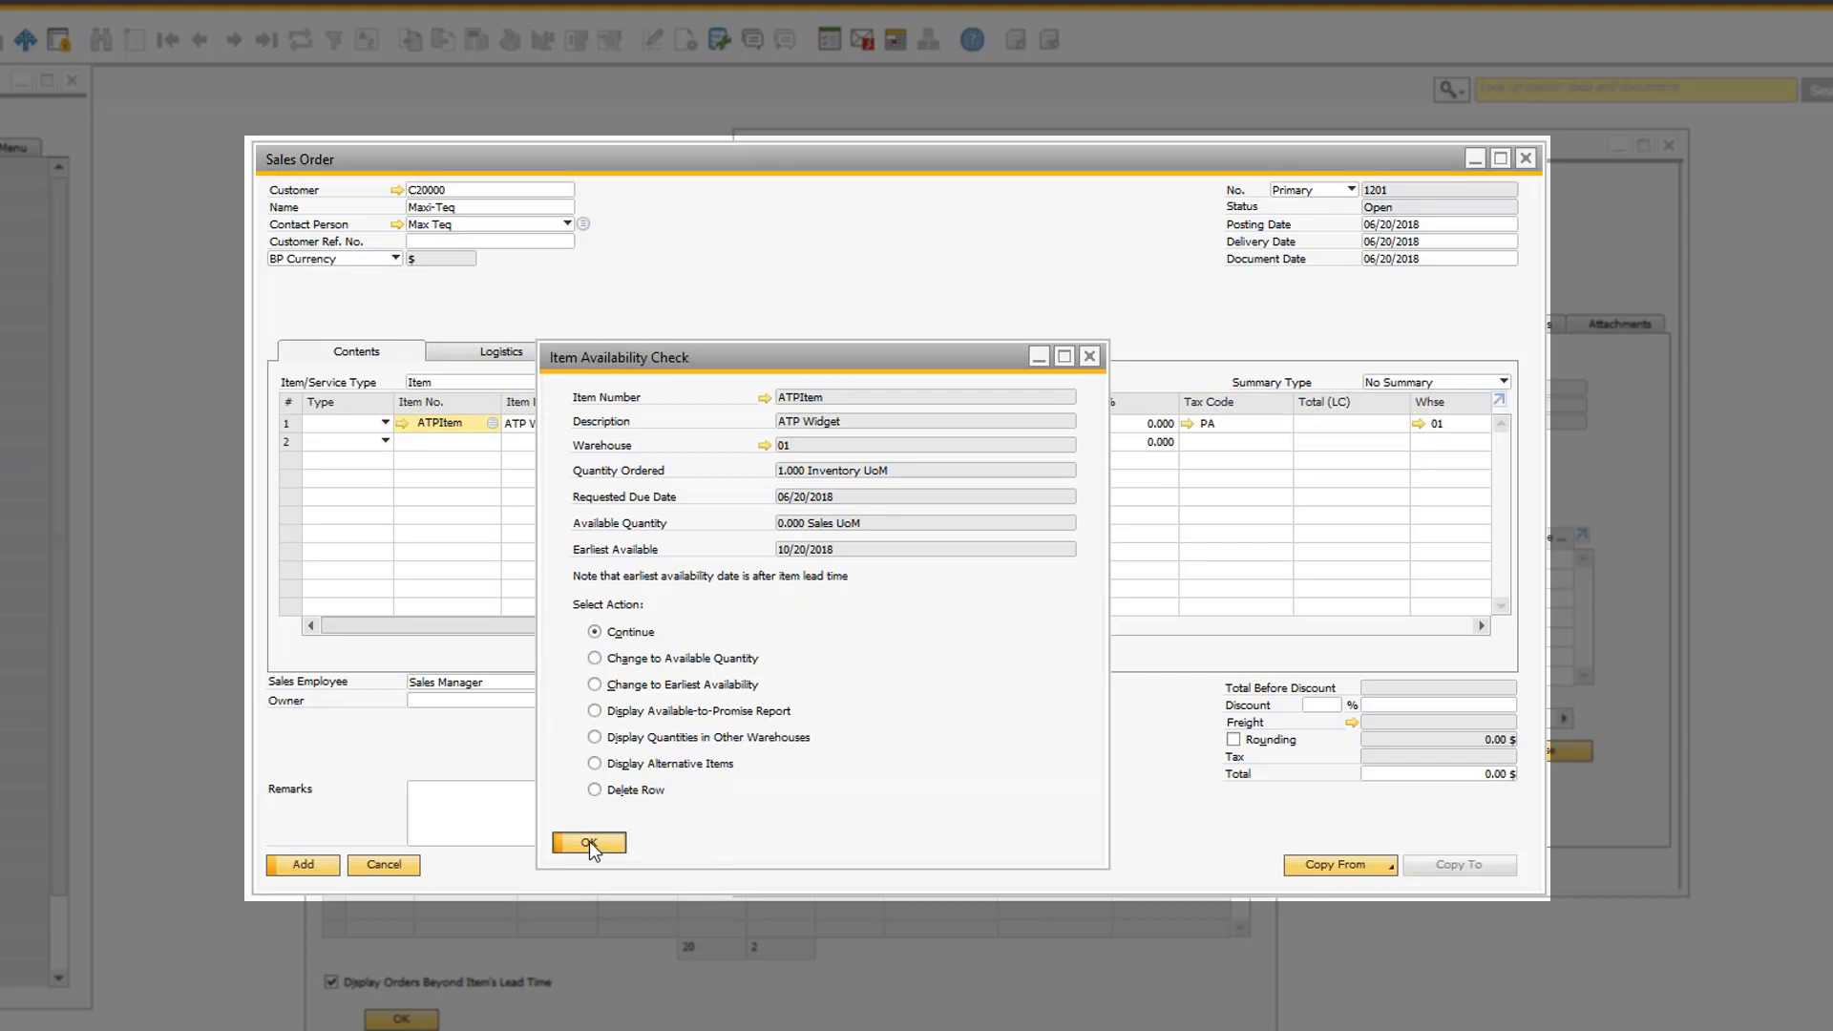
left_click(590, 844)
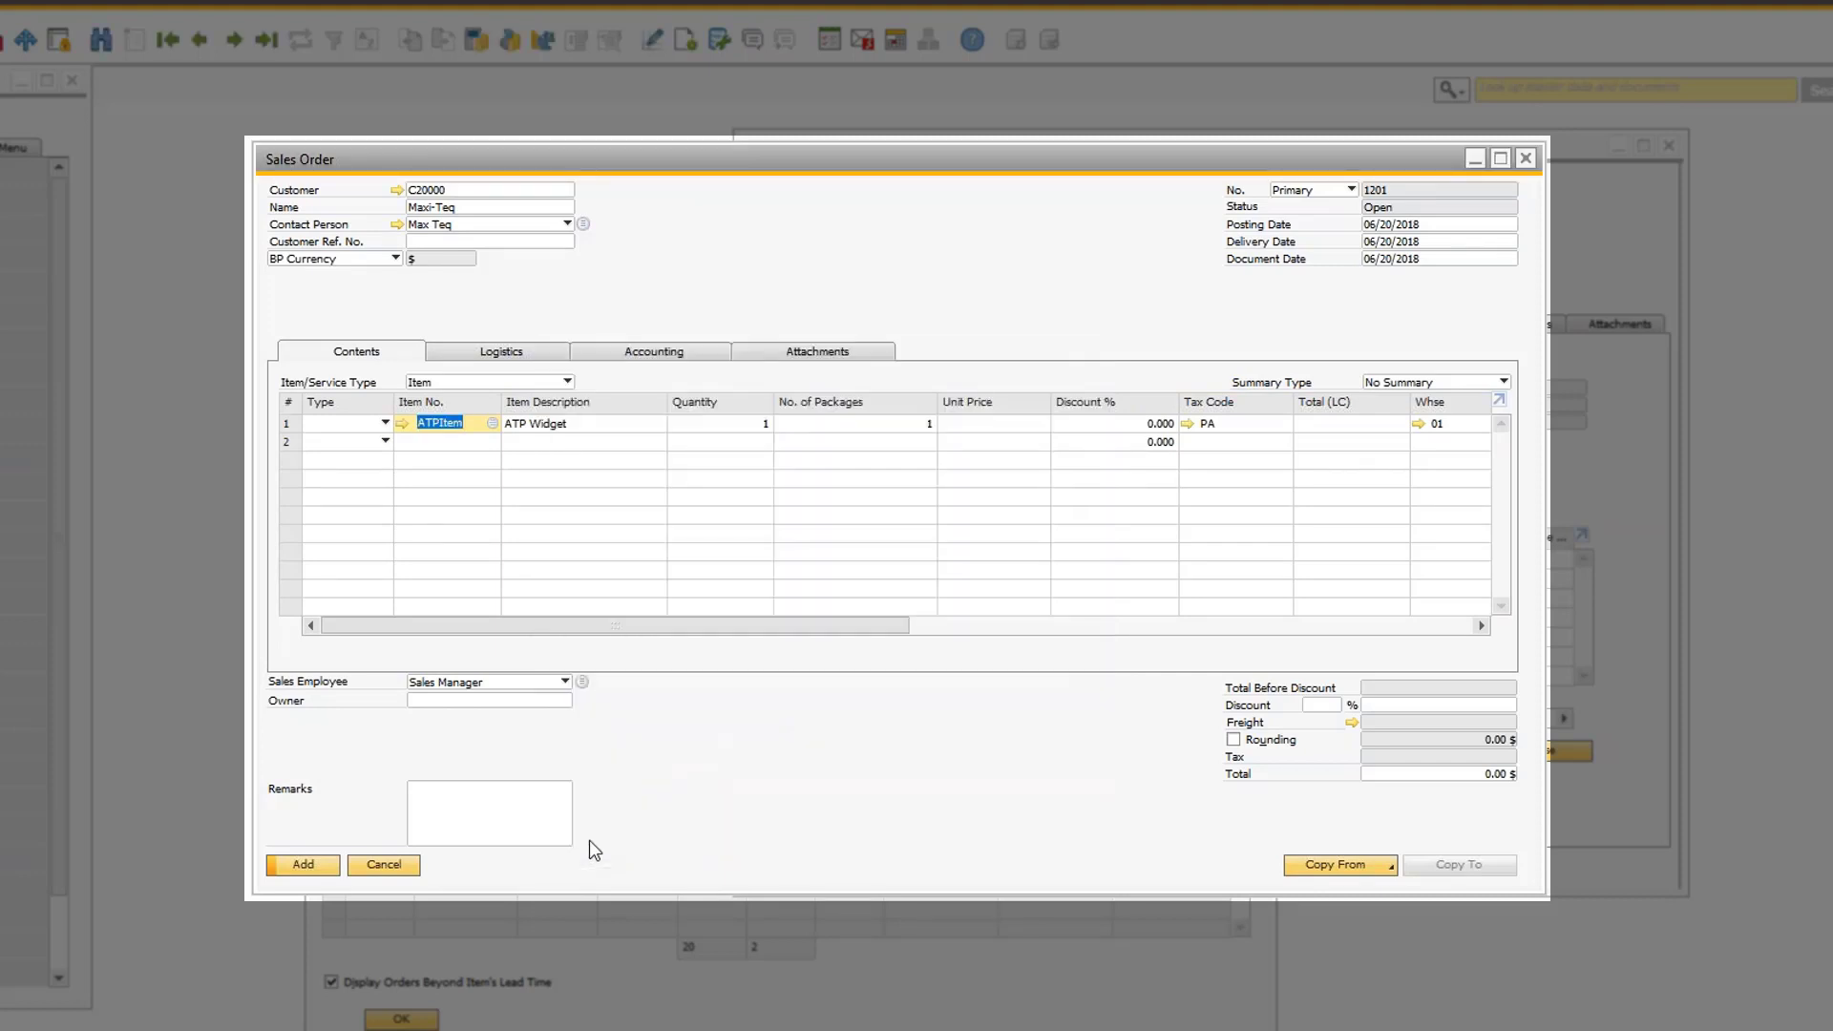
right_click(430, 420)
left_click(561, 863)
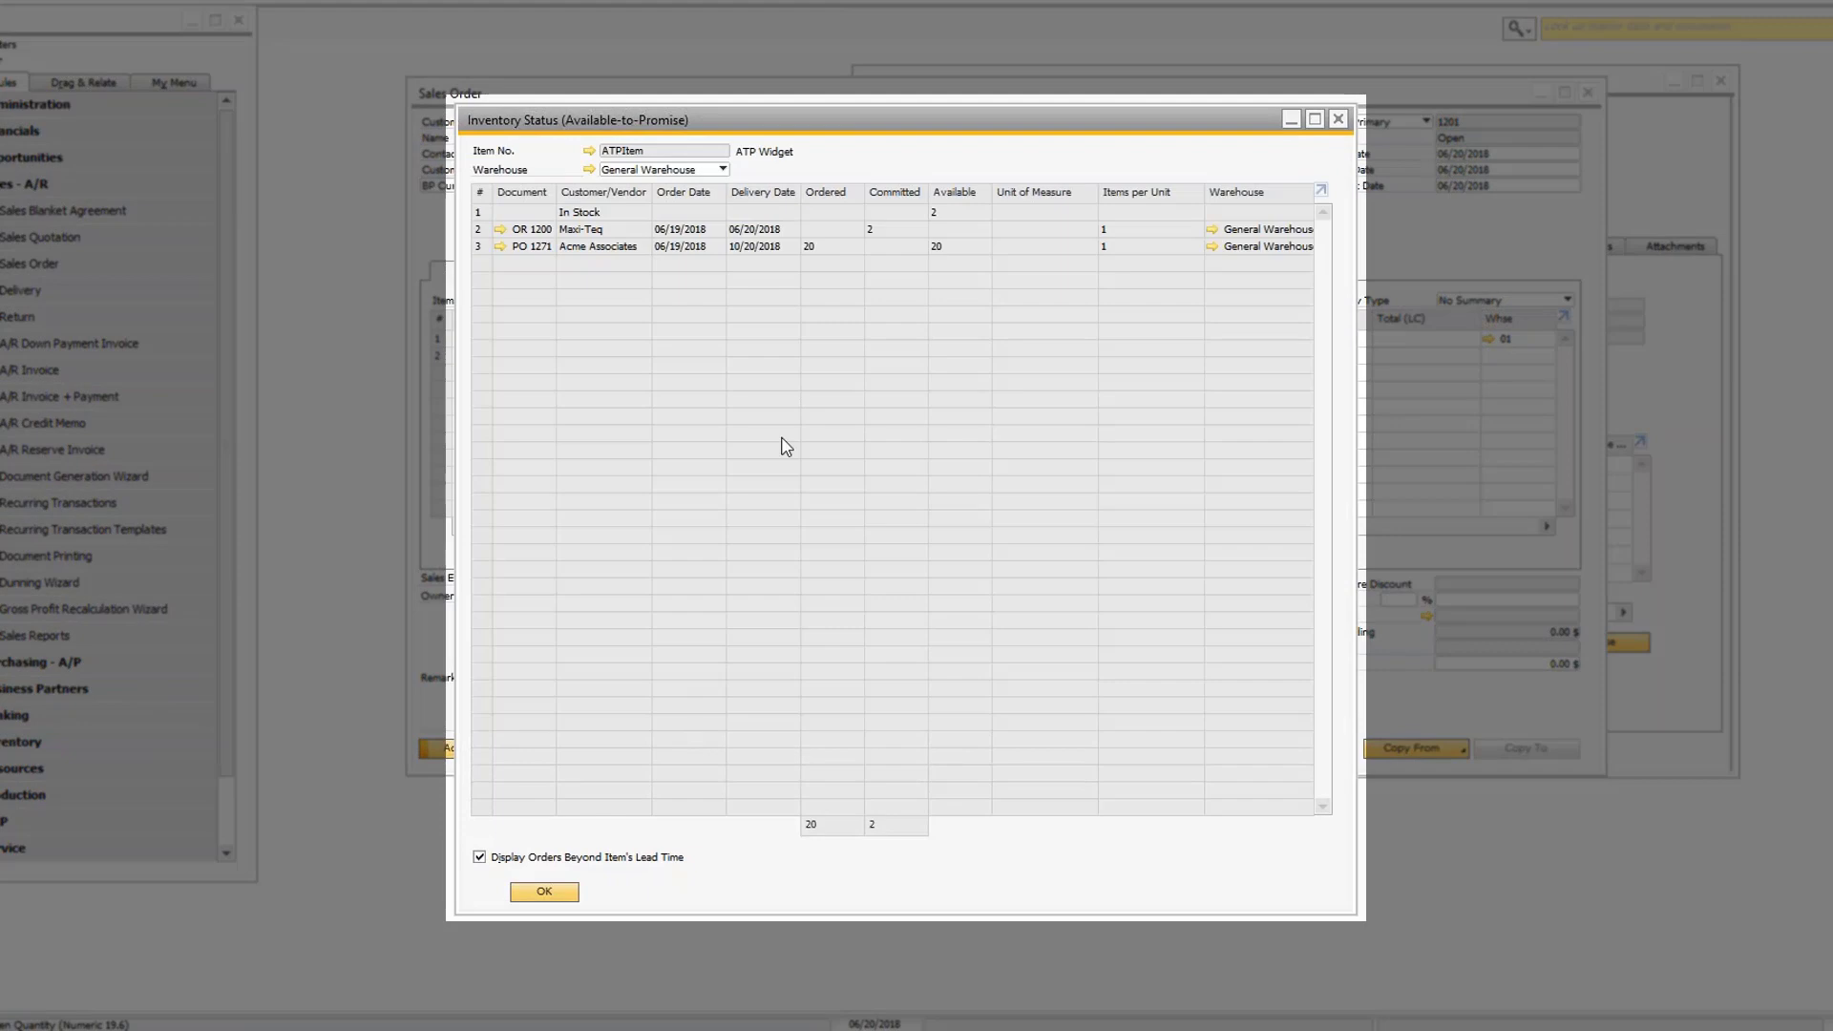
left_click(544, 893)
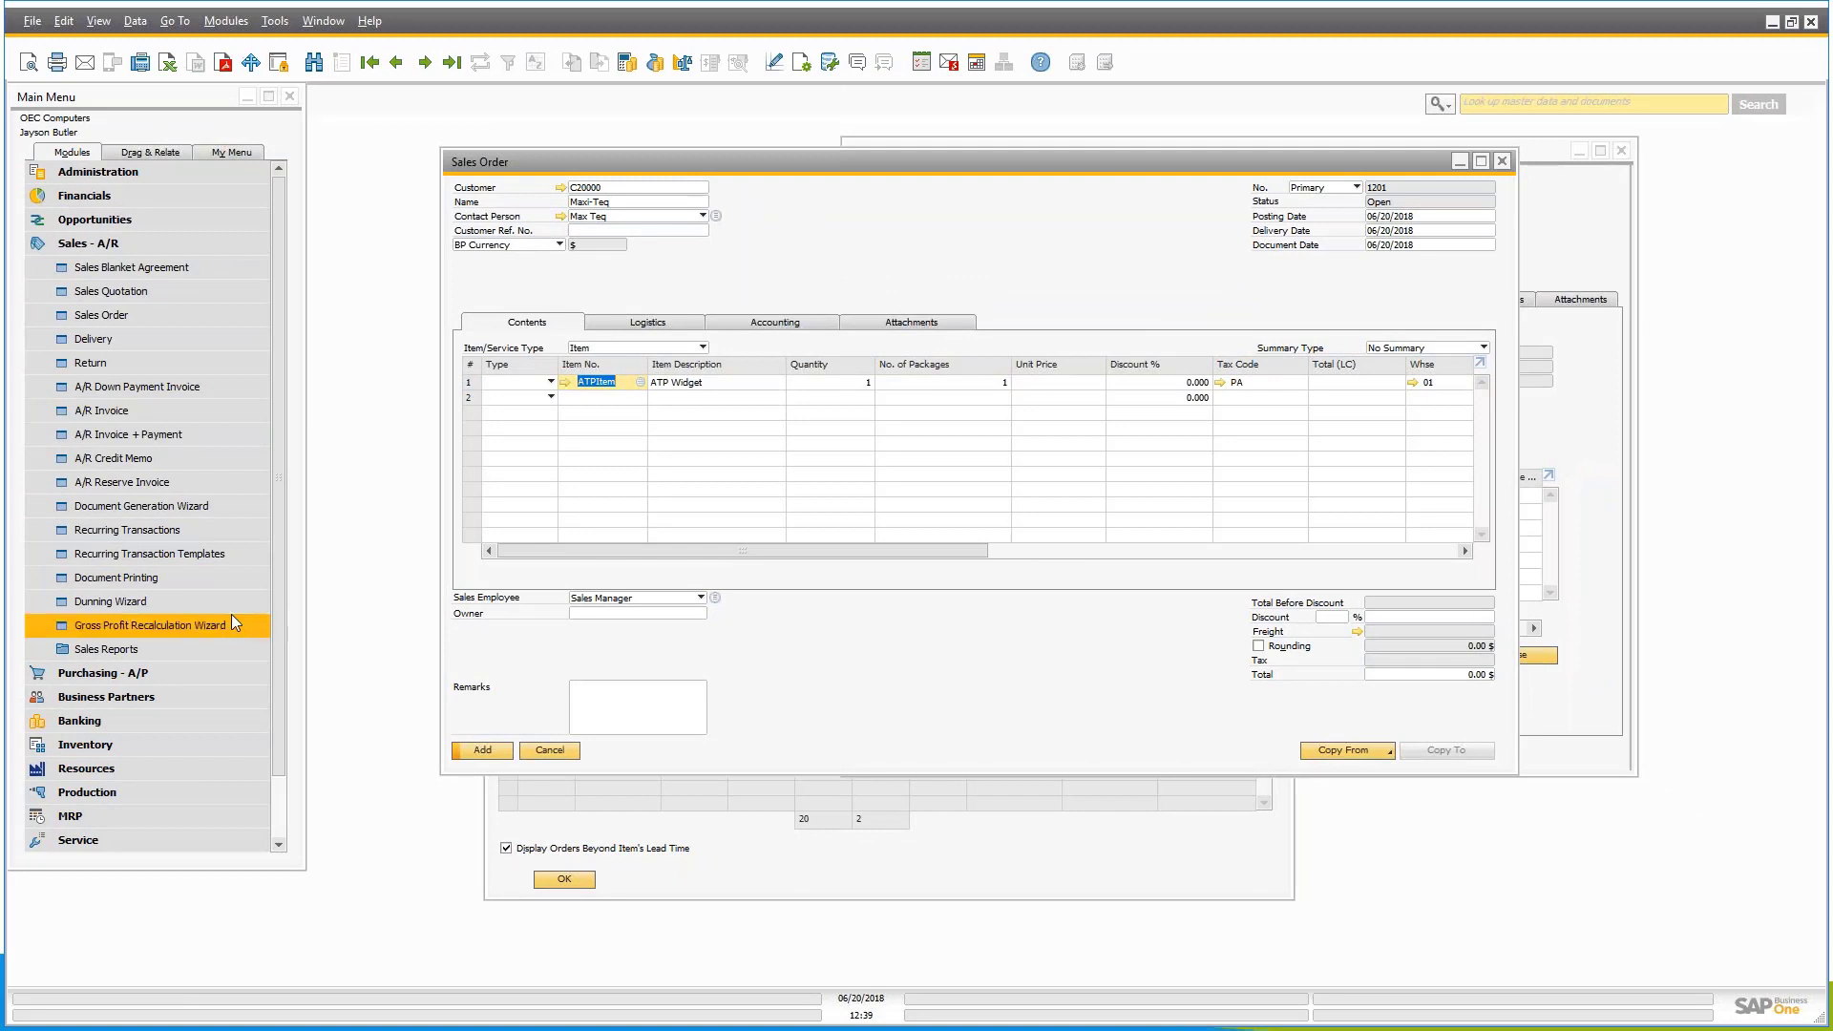
Step: Run Inventory > Inventory Reports > Inventory Status for all items and scroll through the results
left_click(142, 647)
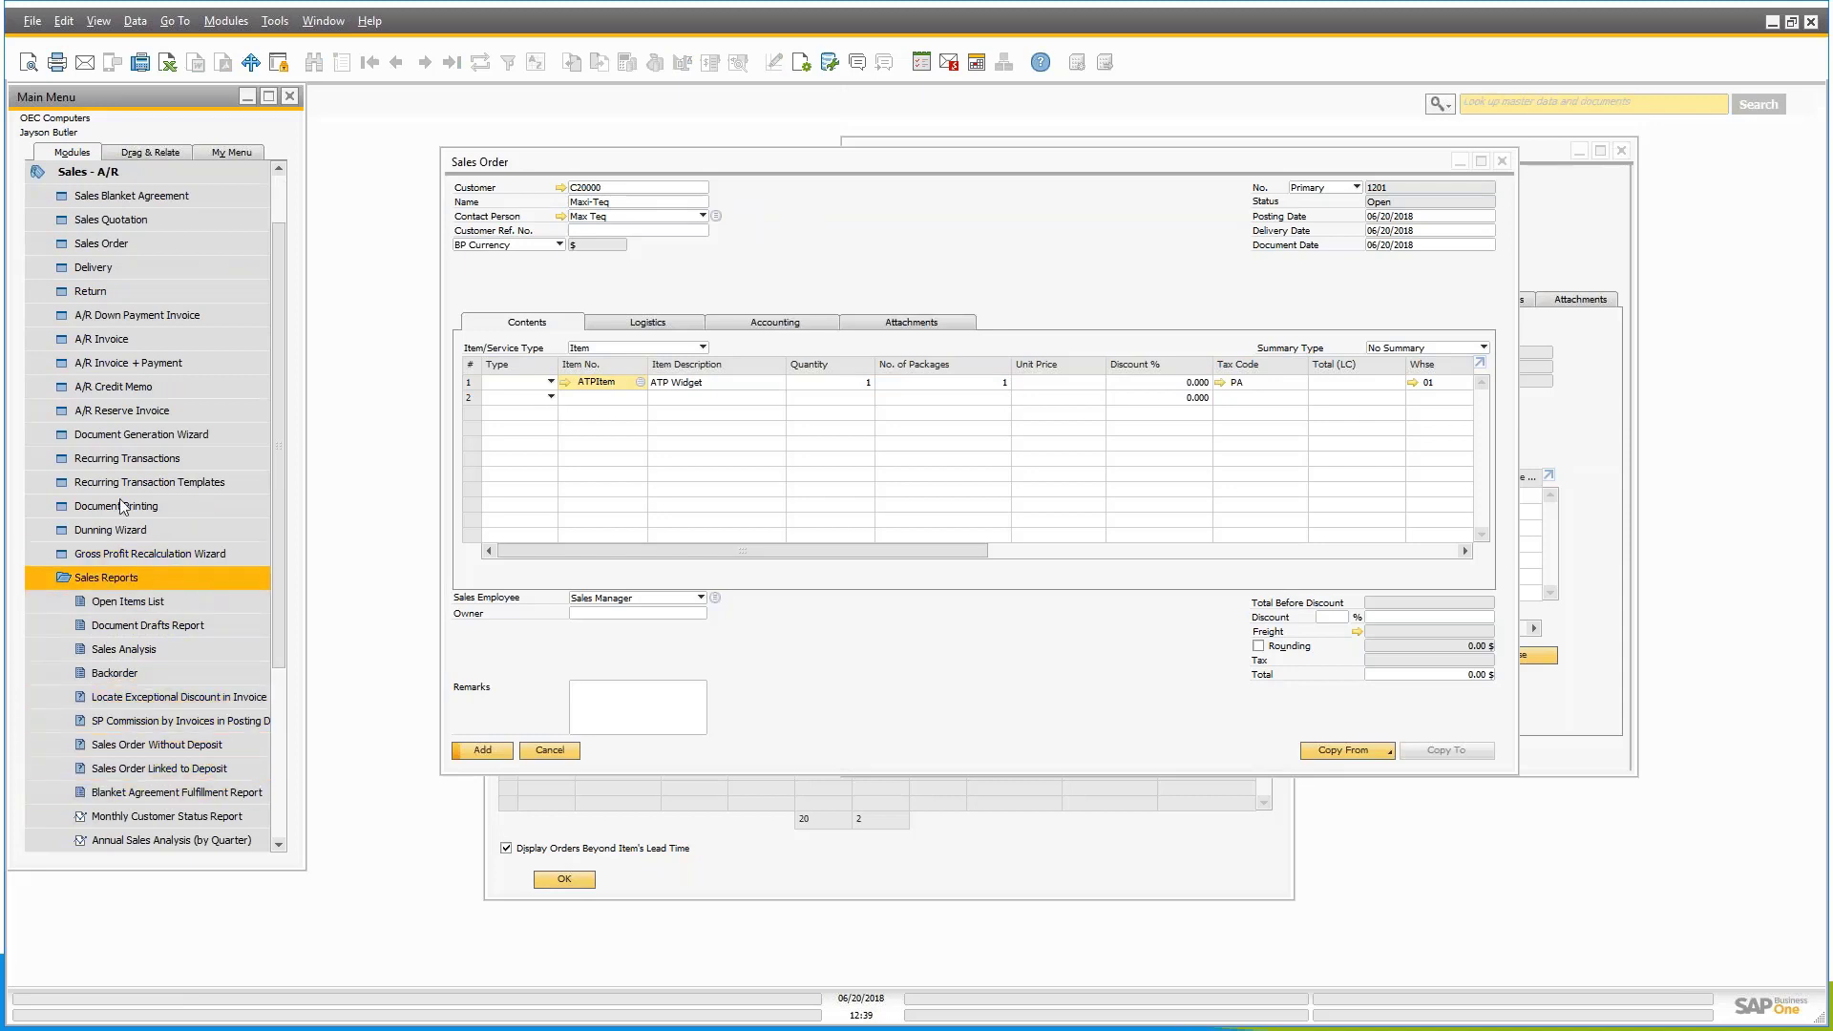
left_click(58, 173)
left_click(95, 342)
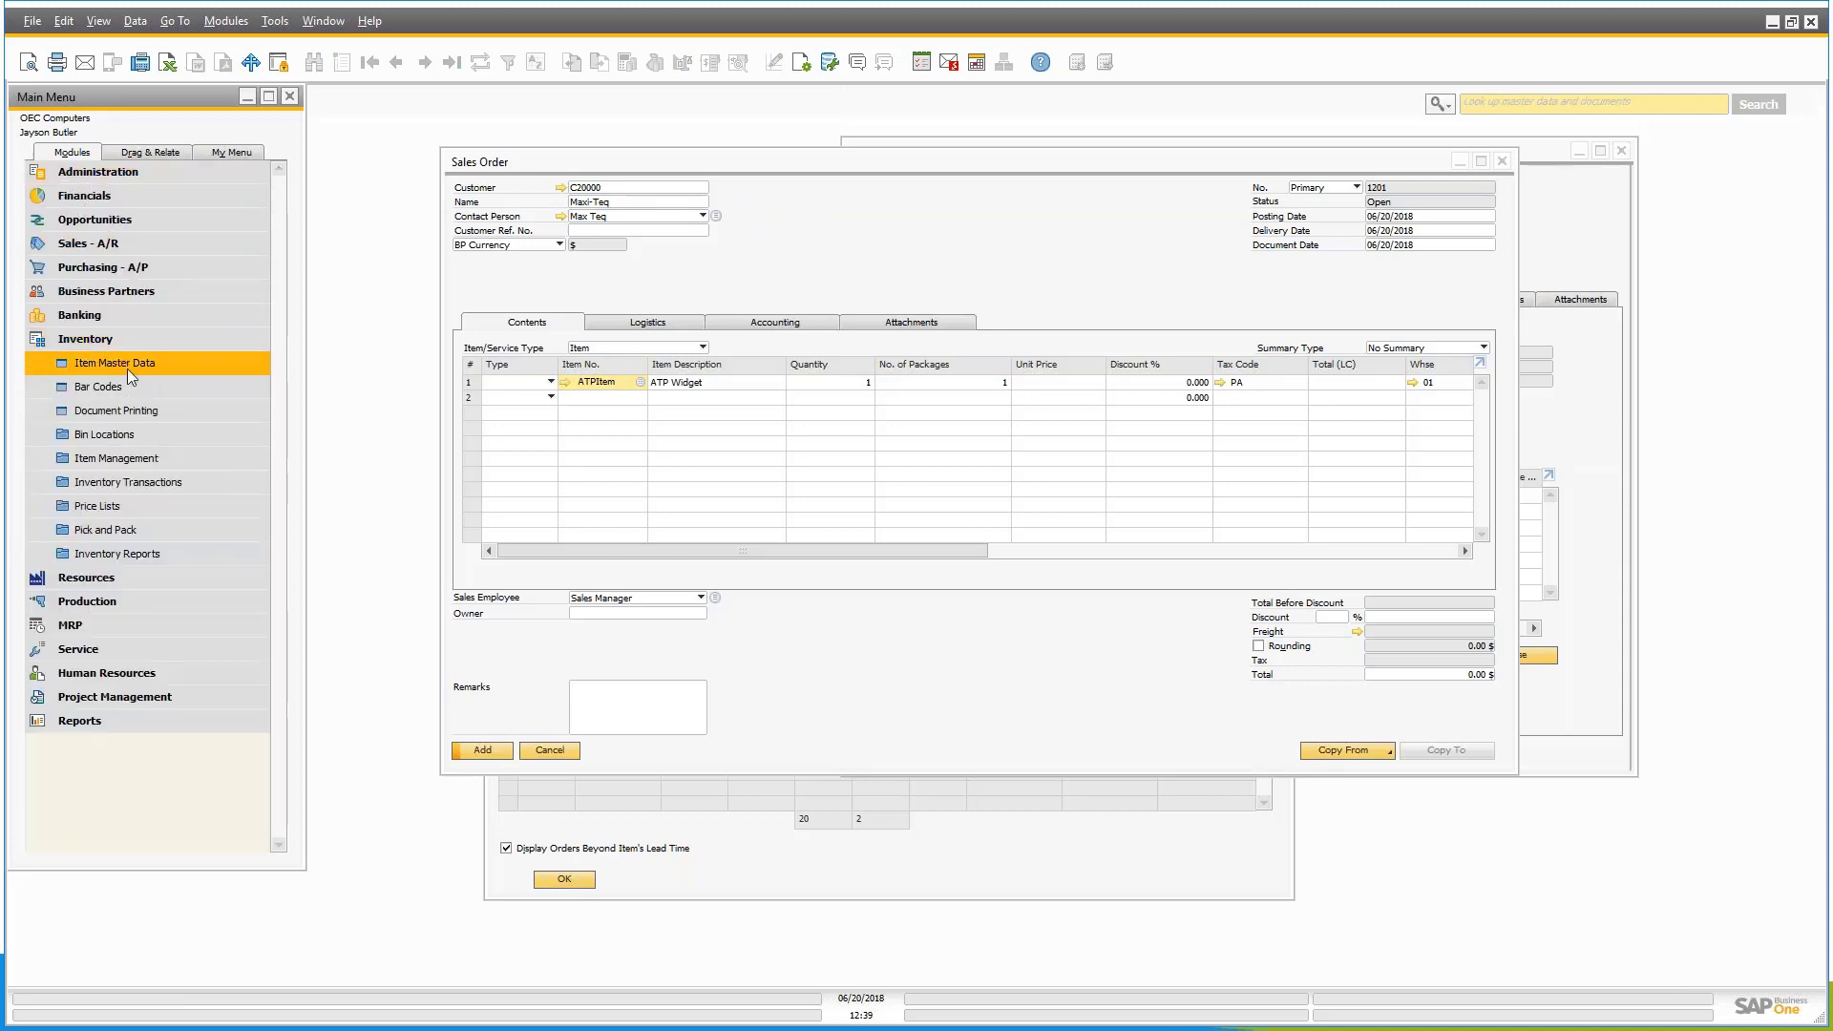
left_click(117, 553)
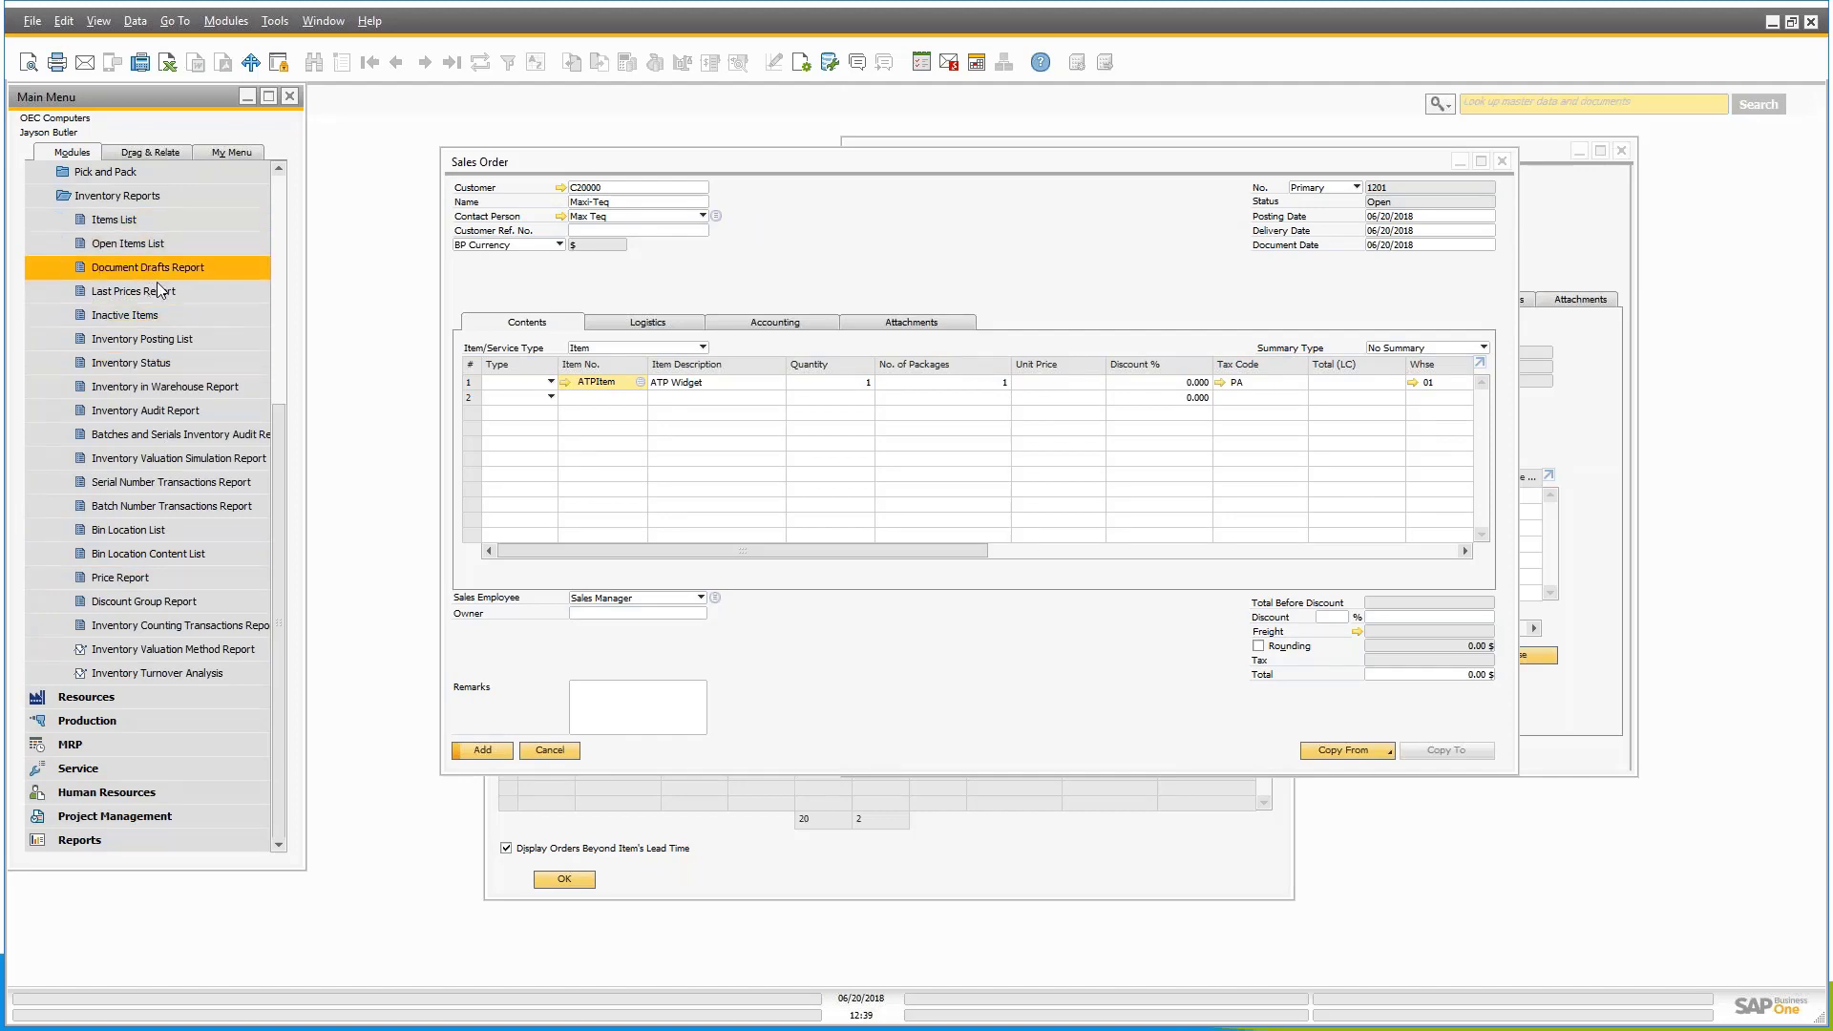
left_click(131, 363)
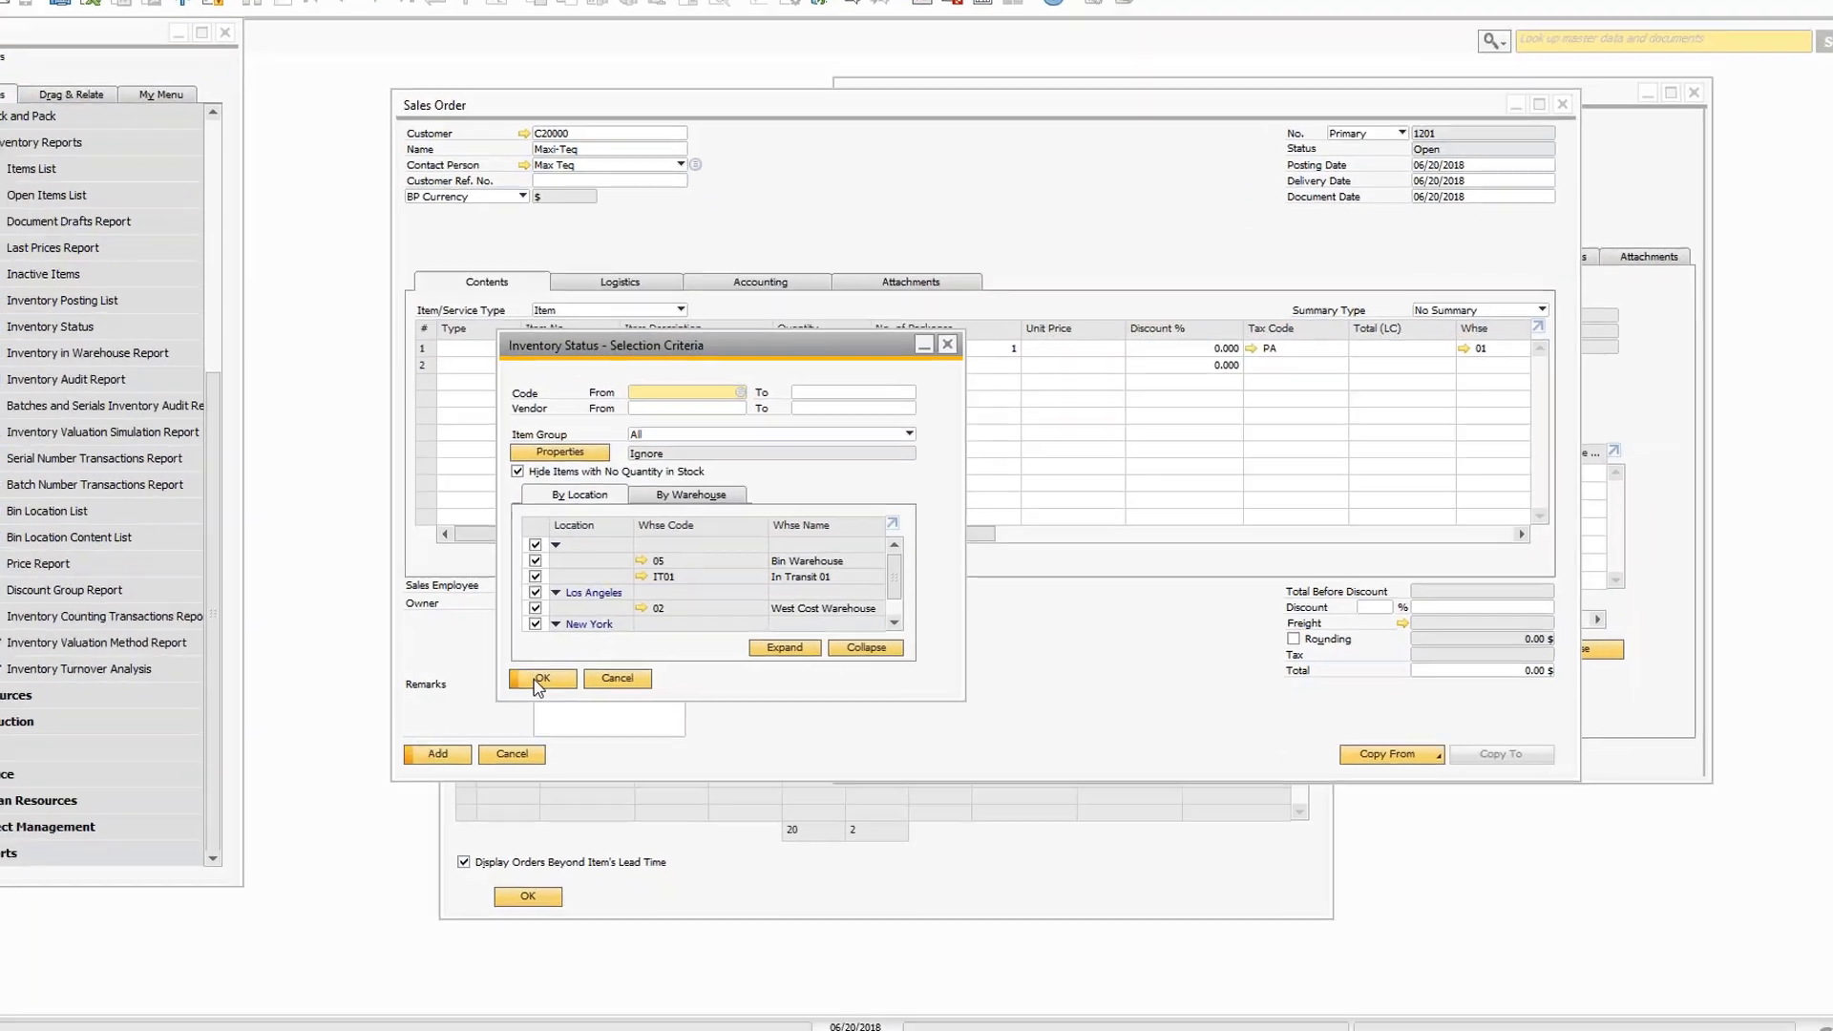
left_click(578, 681)
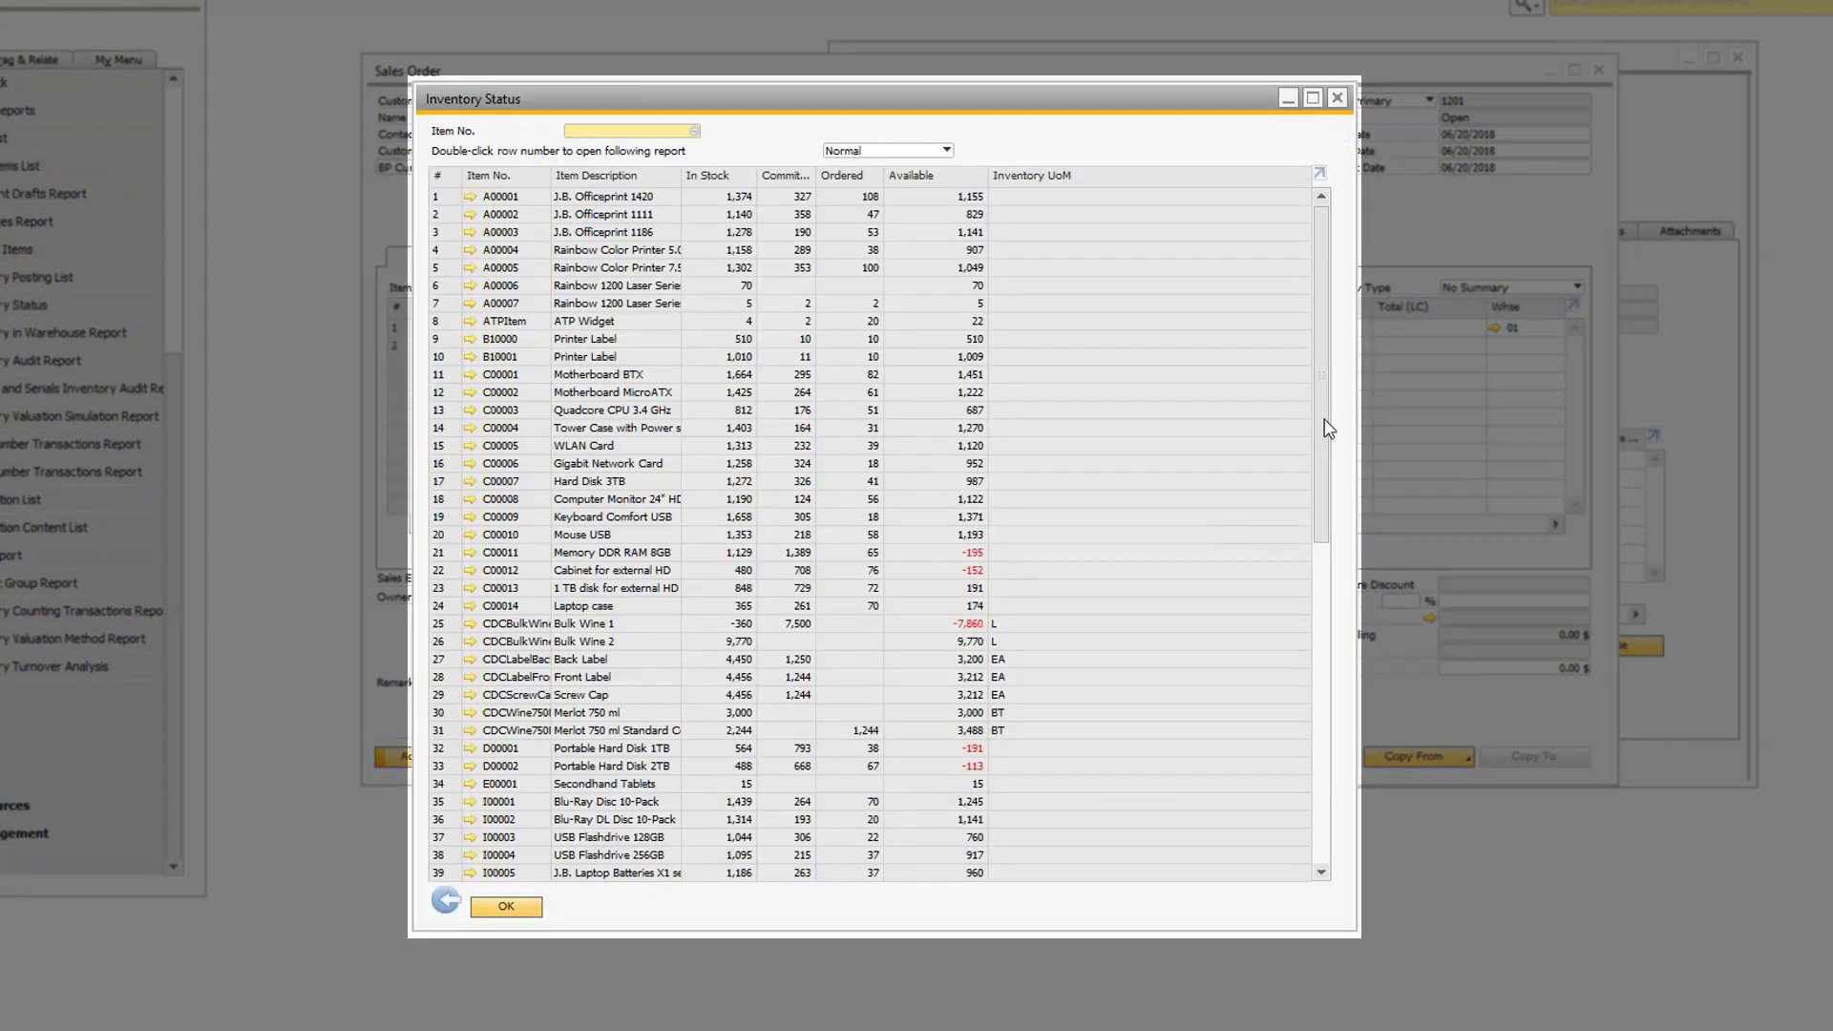
scroll(1327, 512, "down", 3)
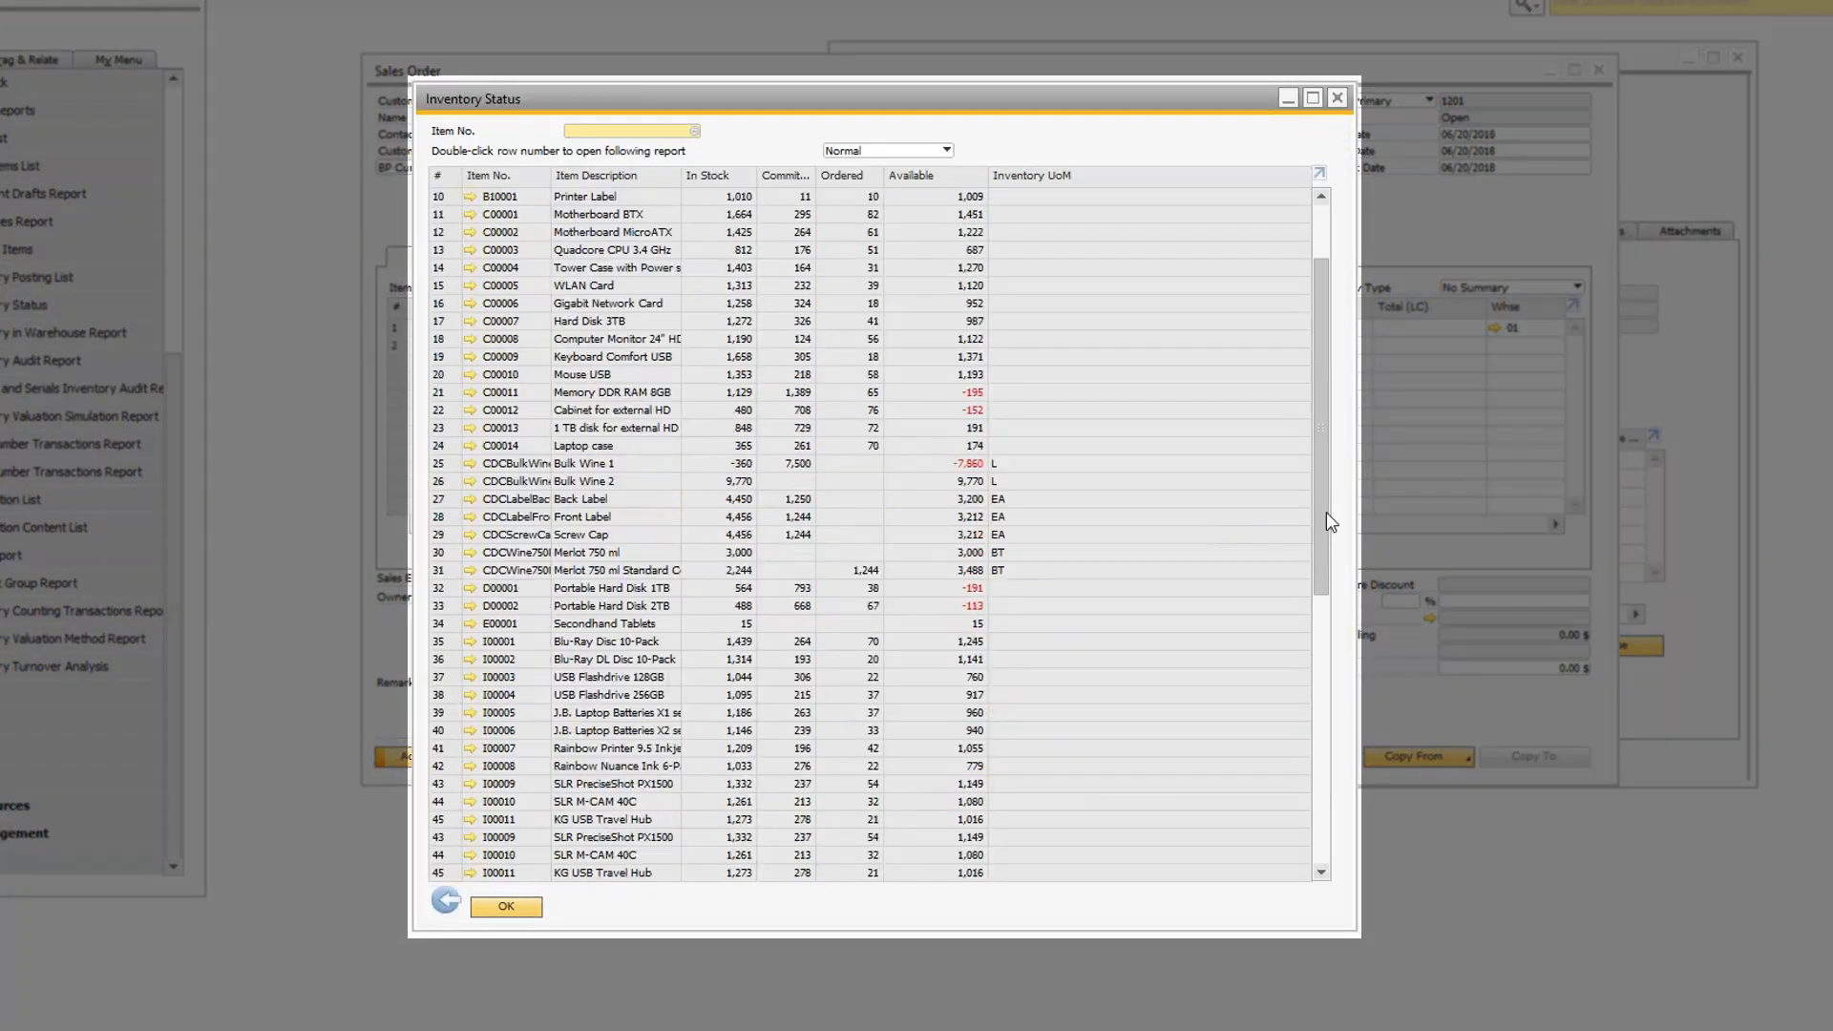
scroll(1326, 512, "down", 3)
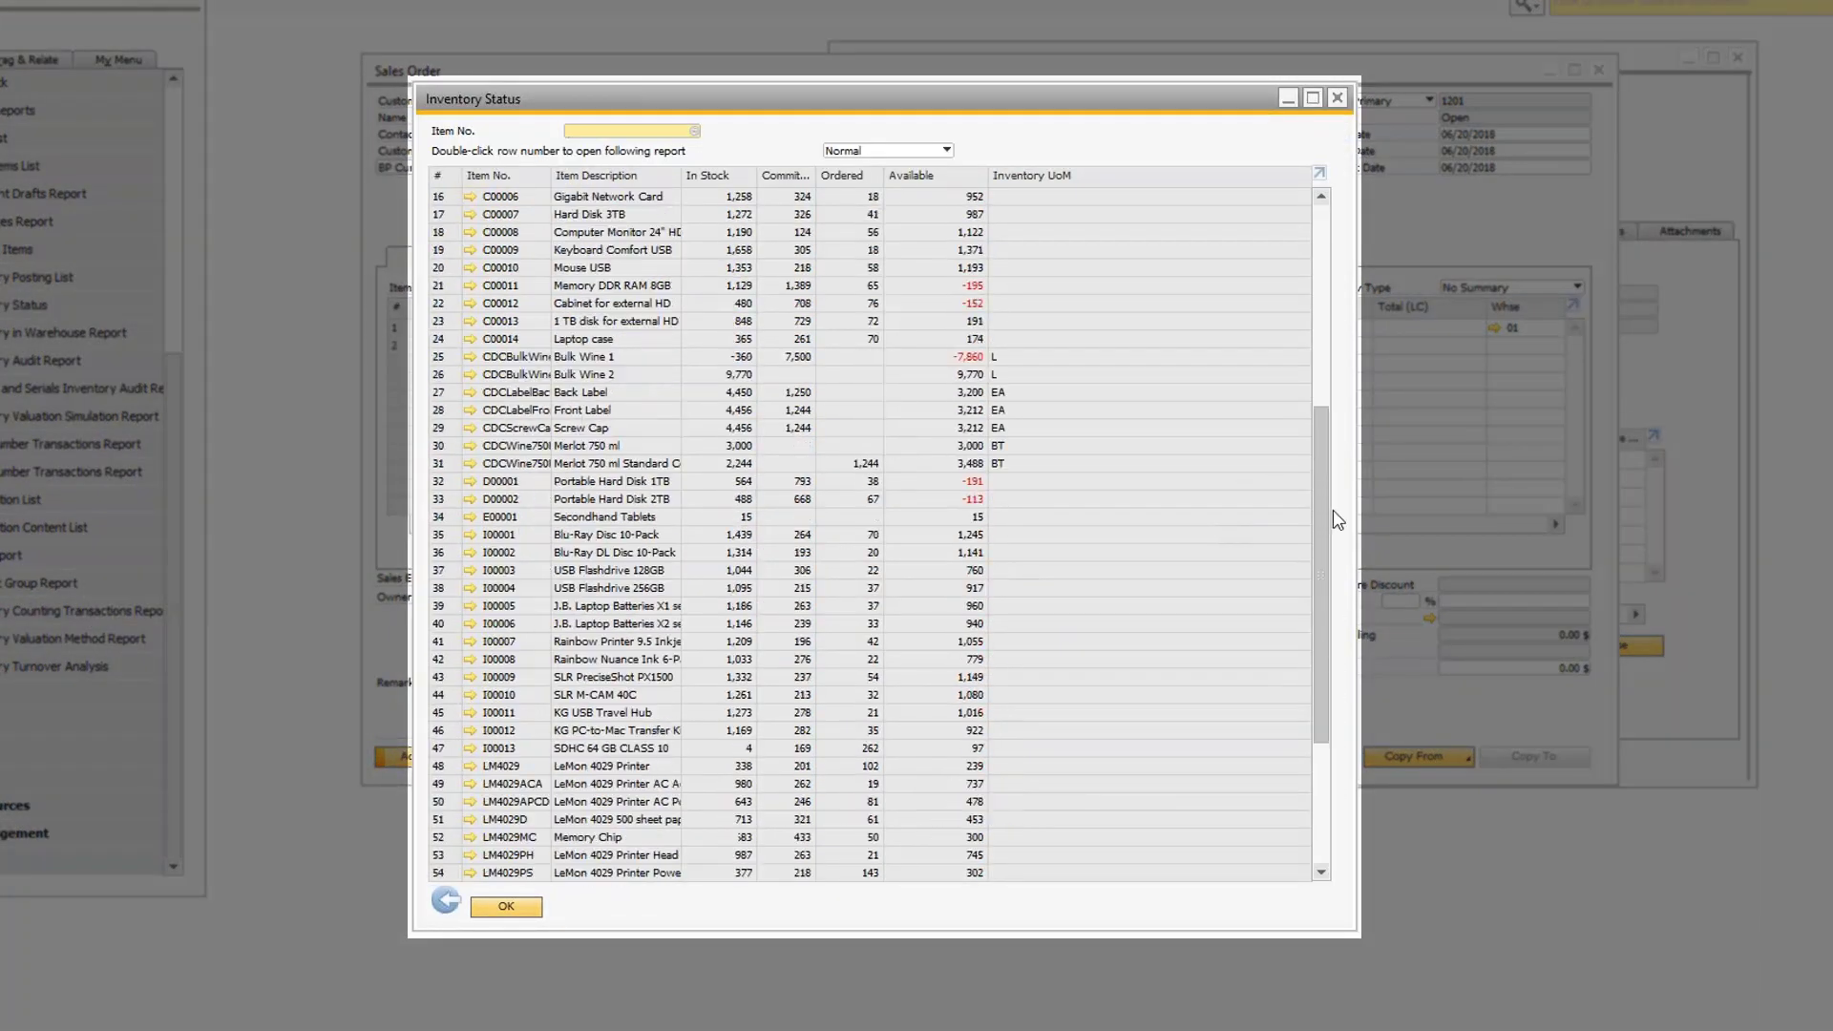
scroll(1333, 510, "up", 5)
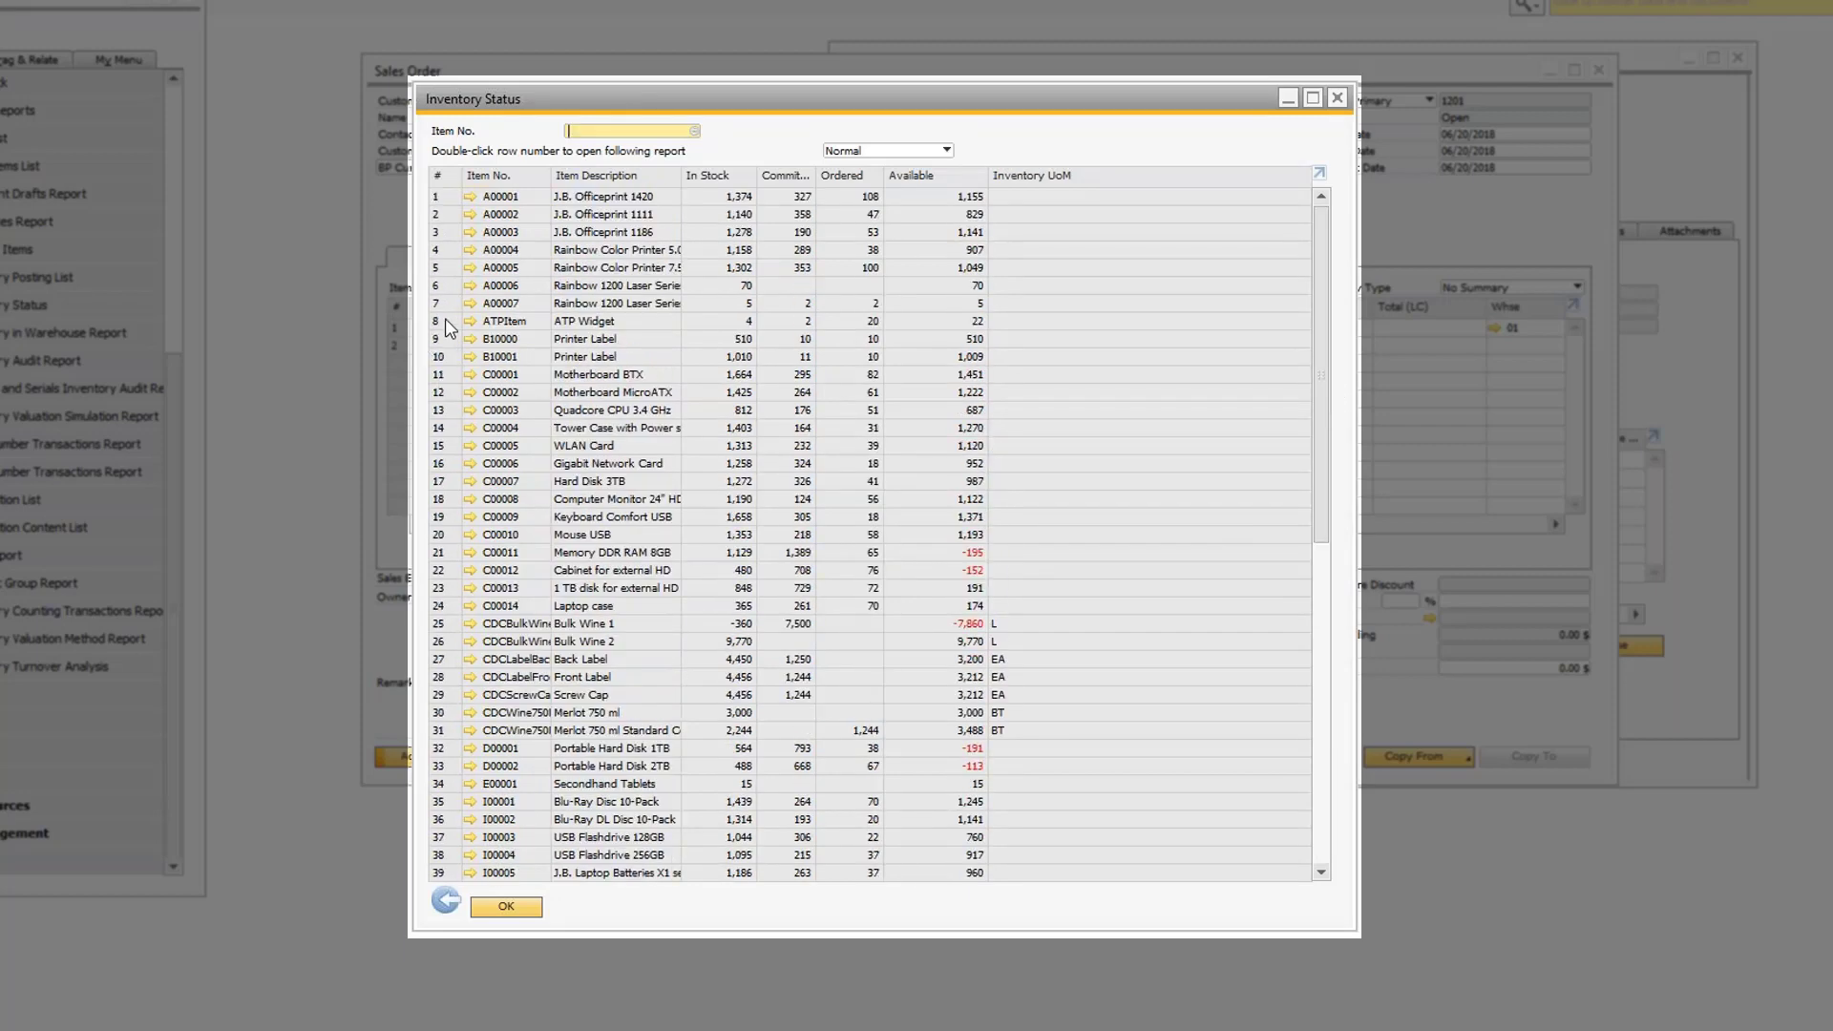
Step: Drill into the ATPItem row, go back, and switch the report type to Available-to-Promise
left_click(449, 321)
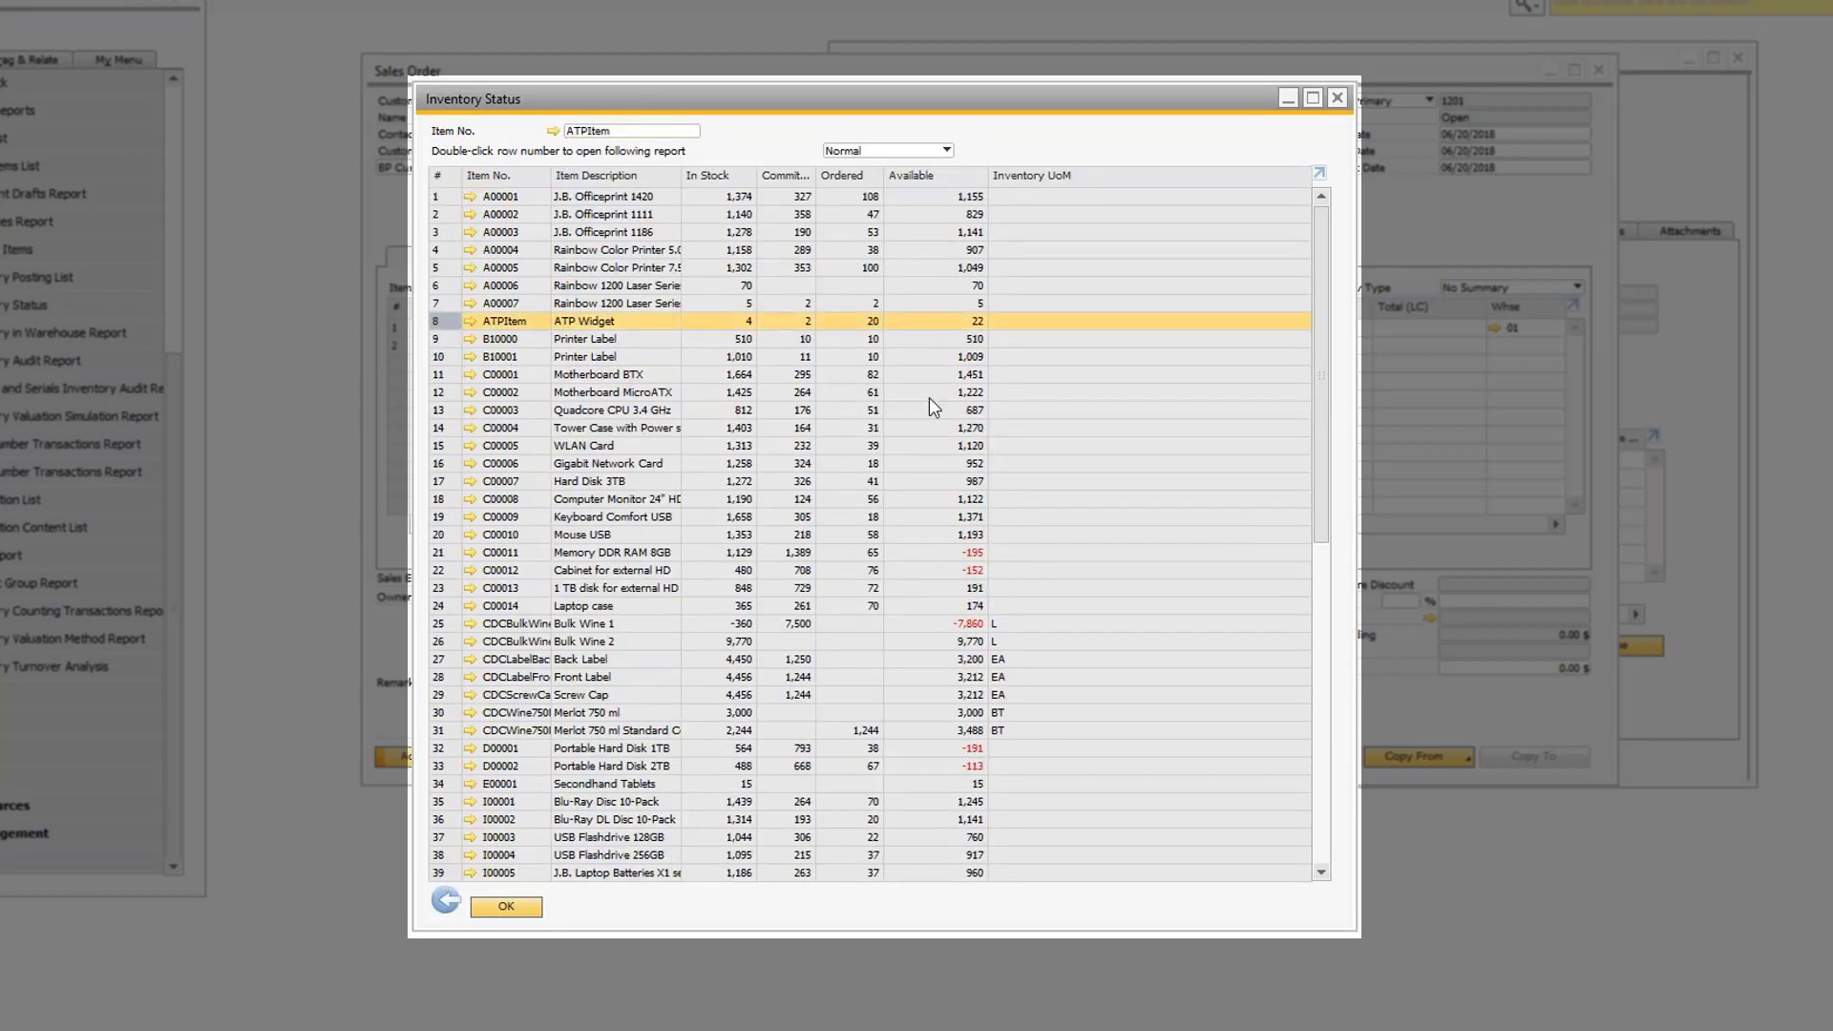
double_click(454, 321)
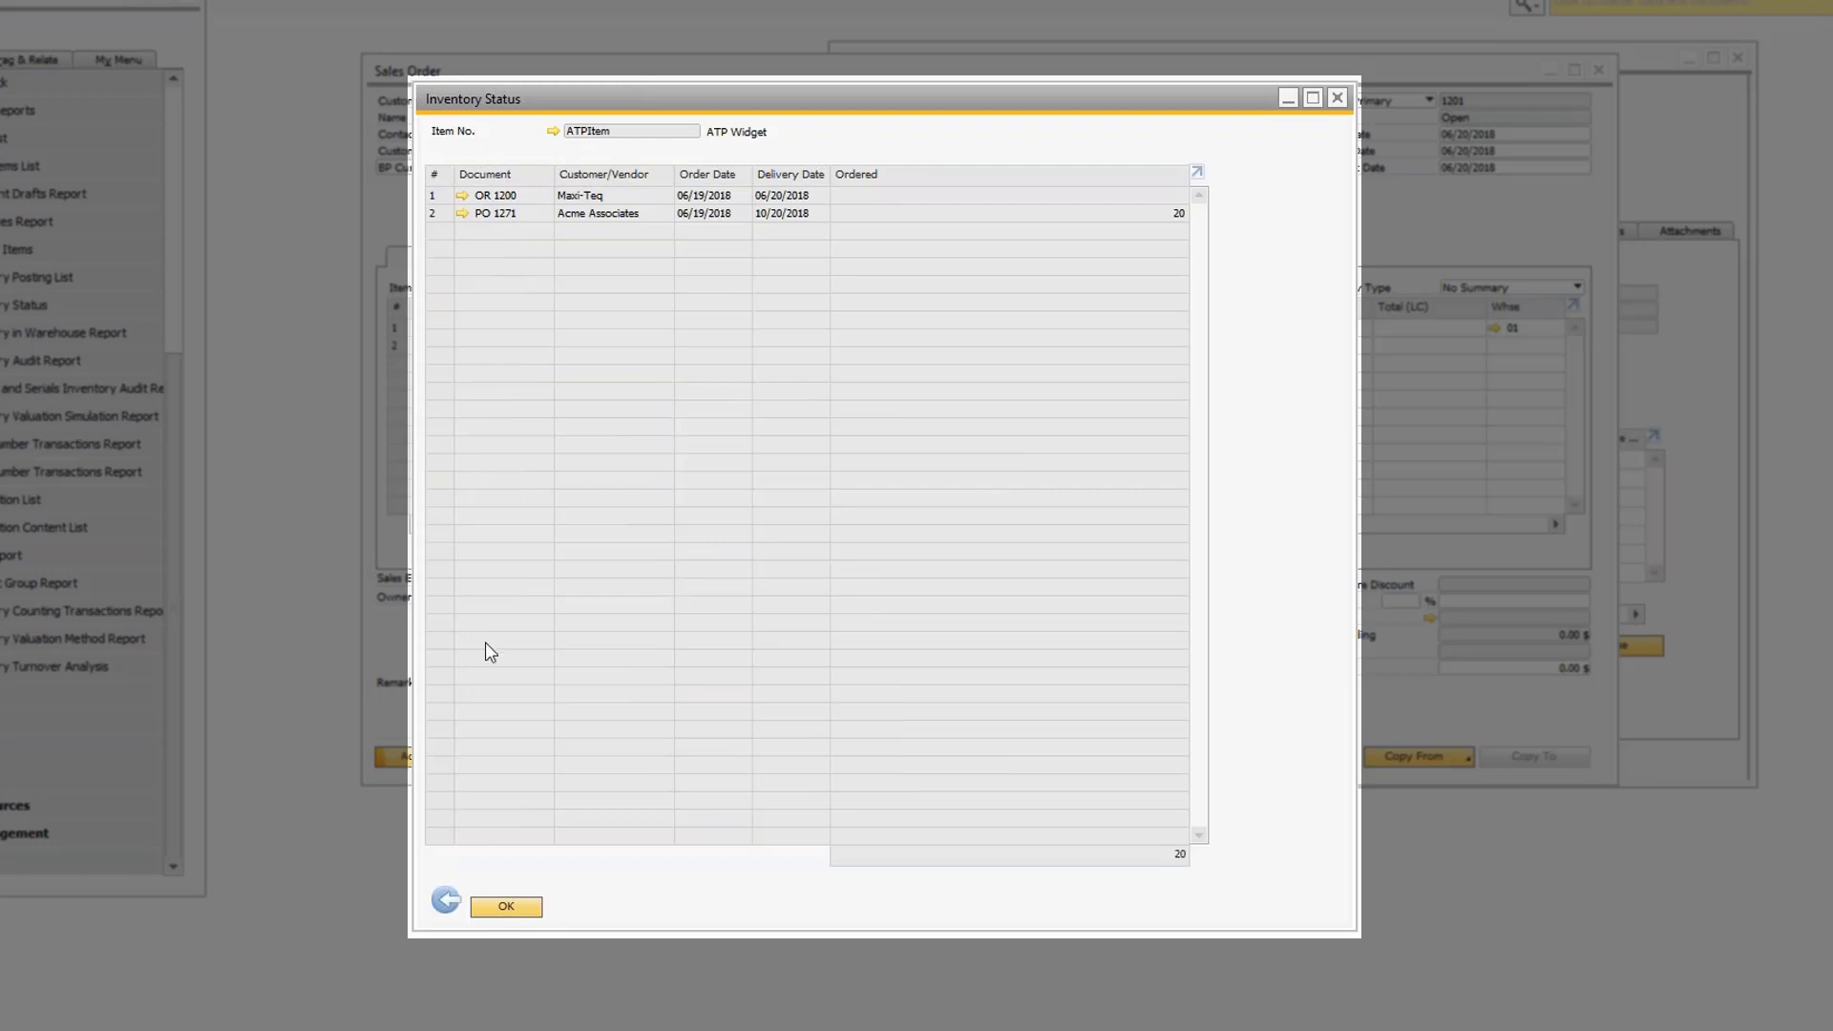
left_click(445, 899)
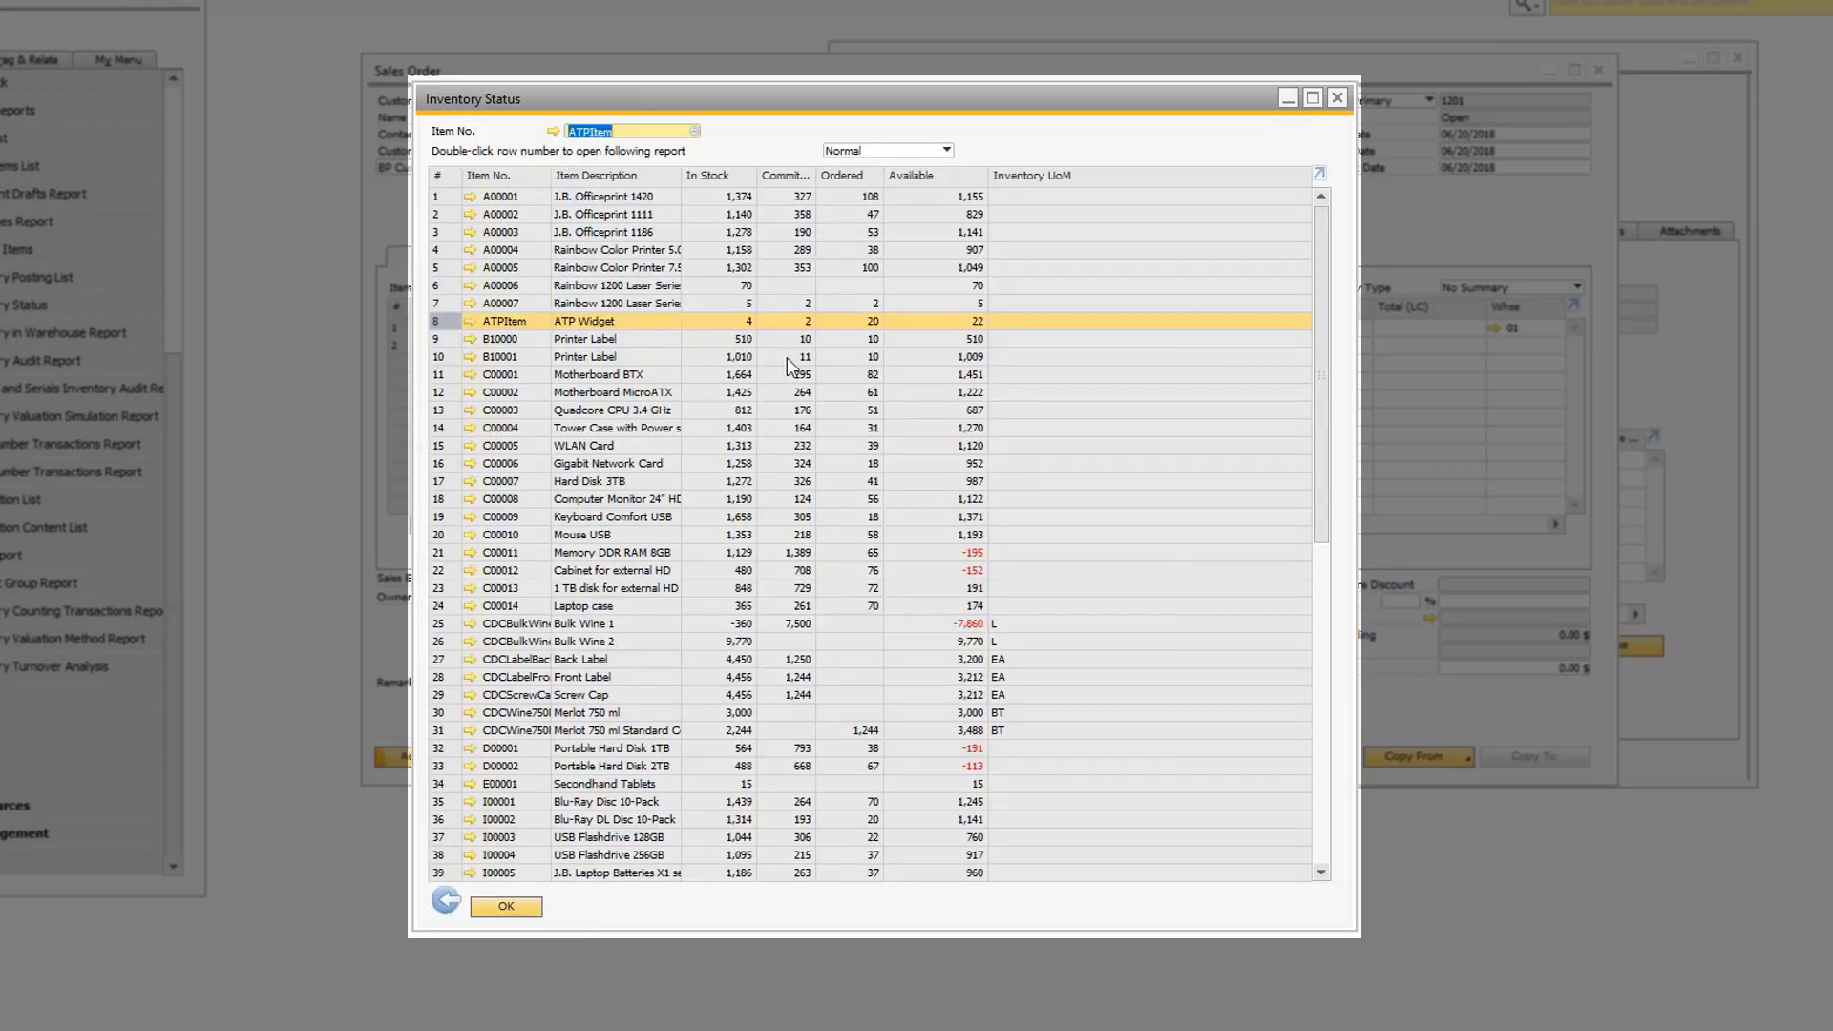
left_click(867, 153)
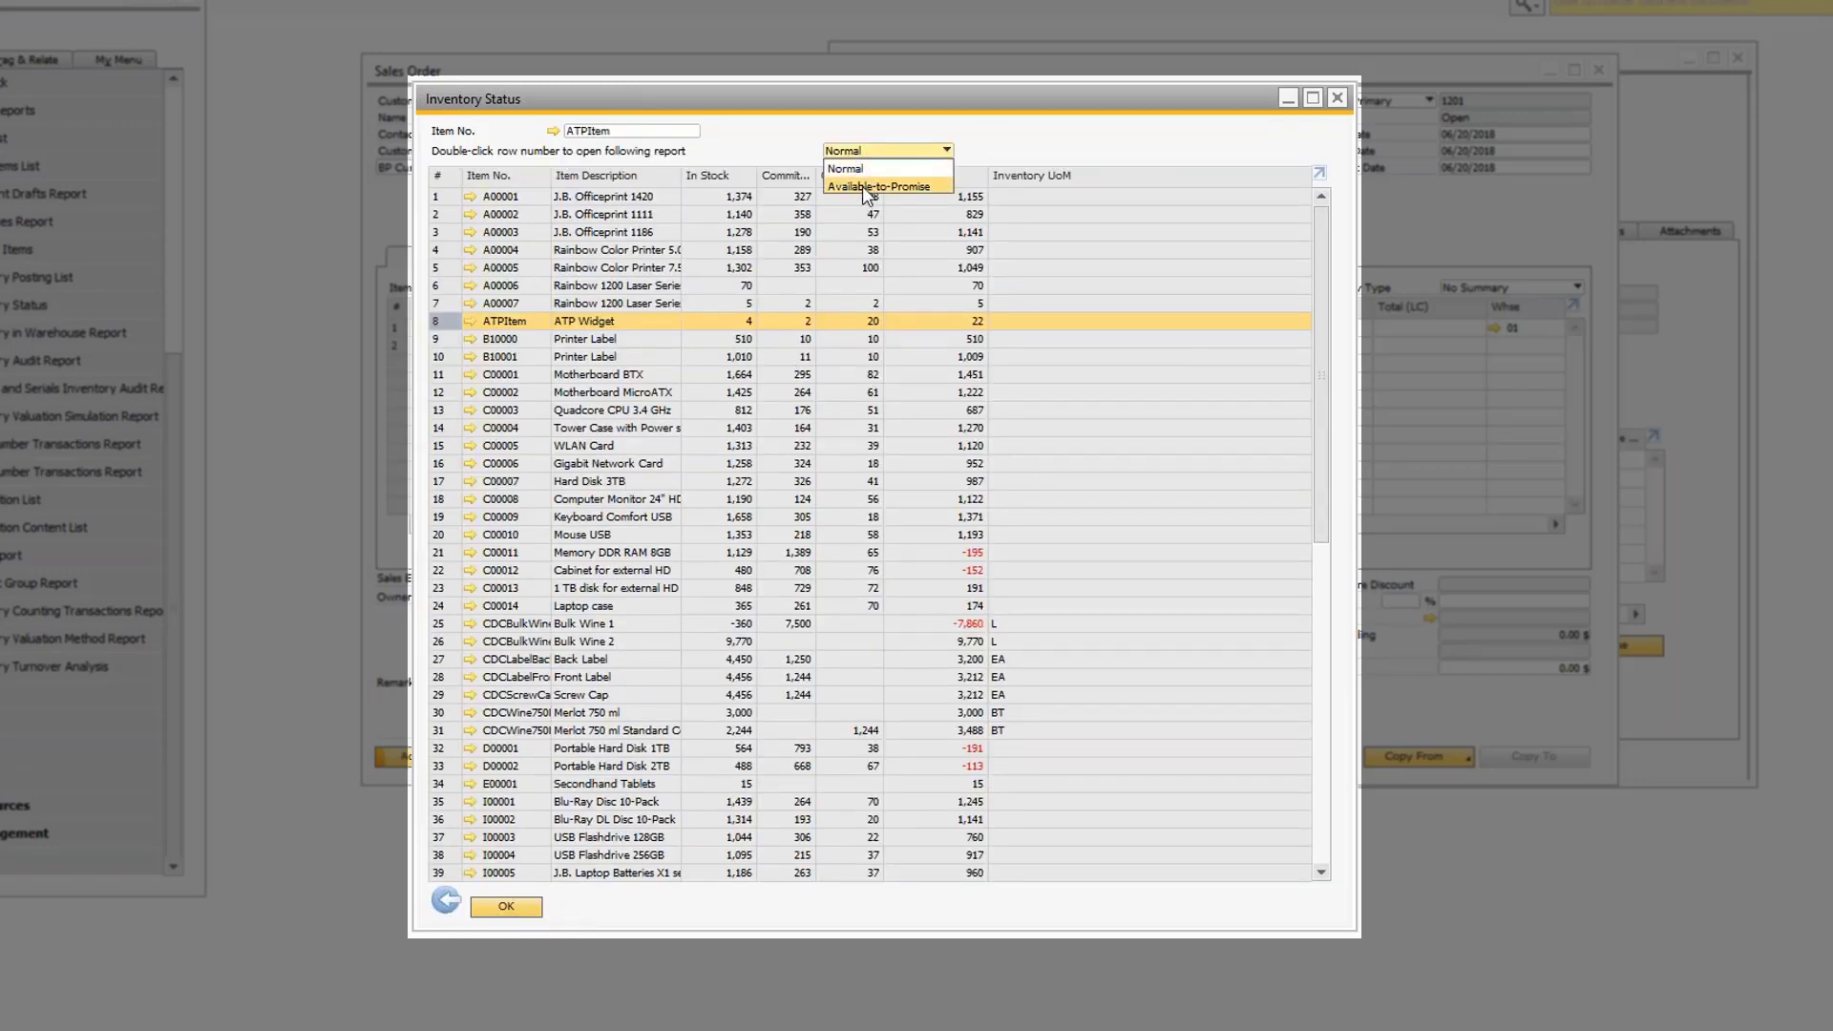
left_click(862, 187)
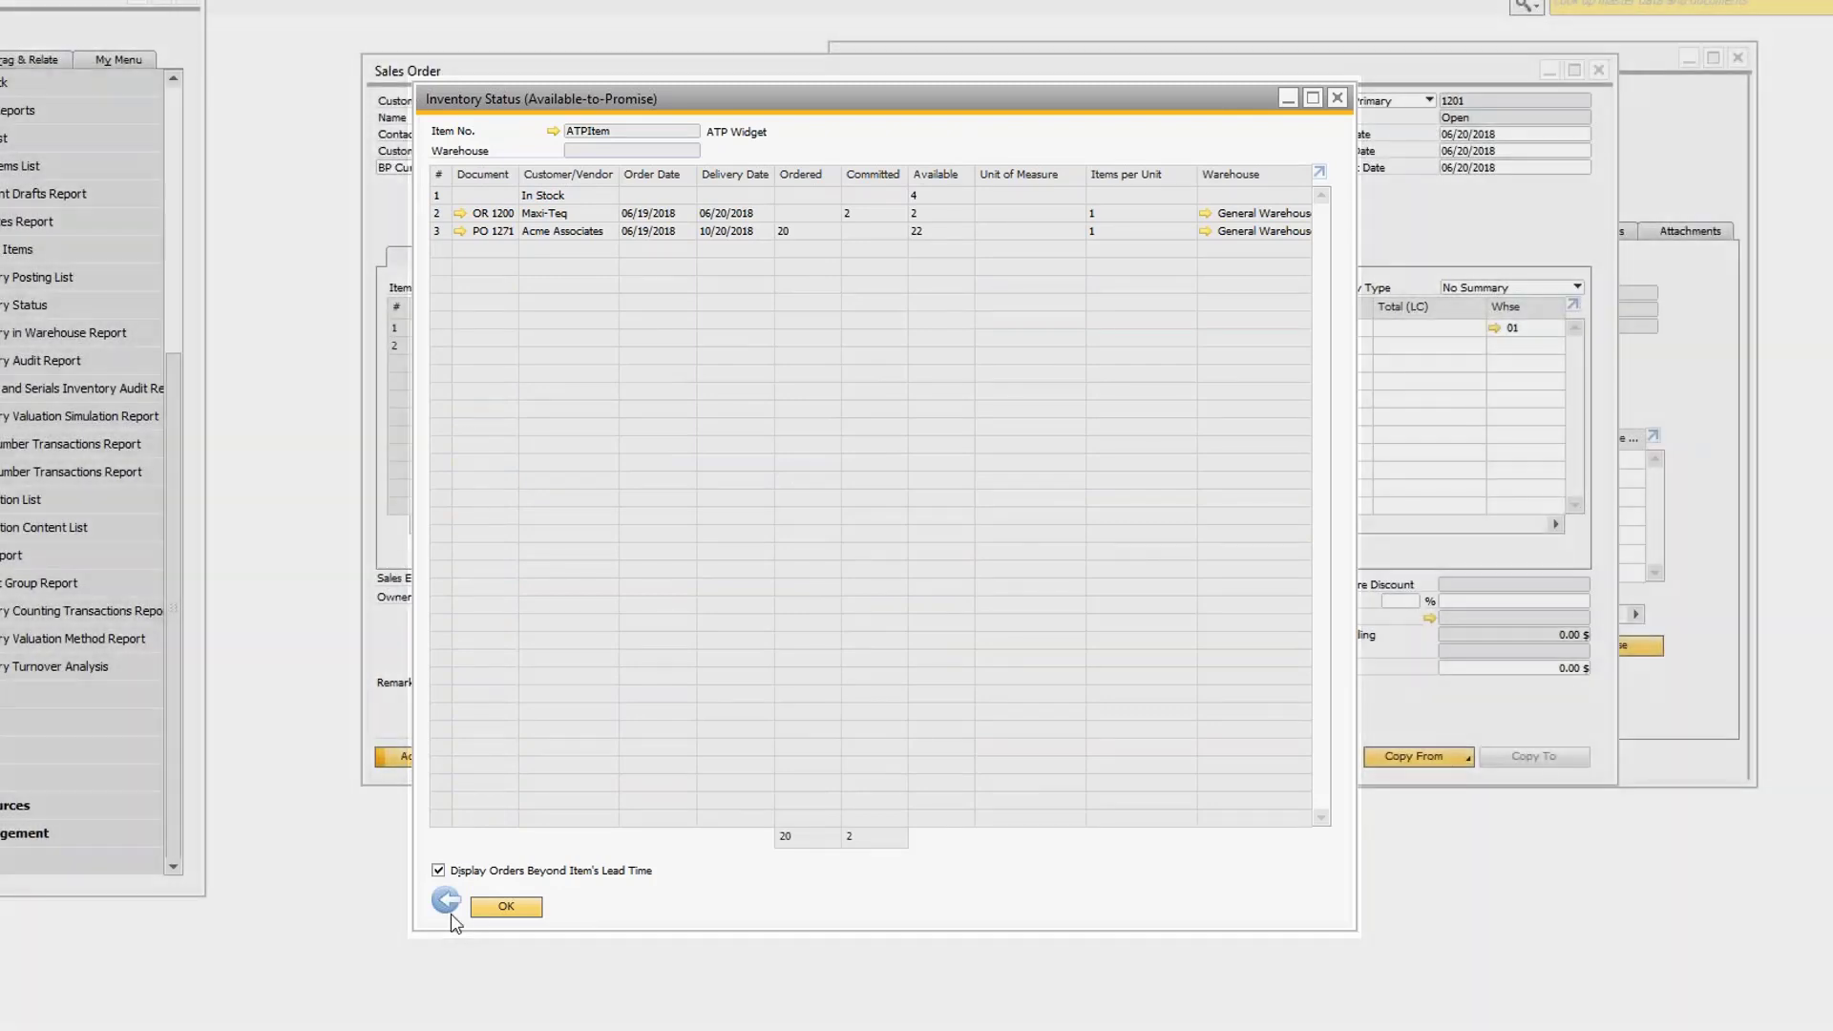
Step: Open the Available-to-Promise report from ATPItem's Item Master Data context menu
left_click(446, 900)
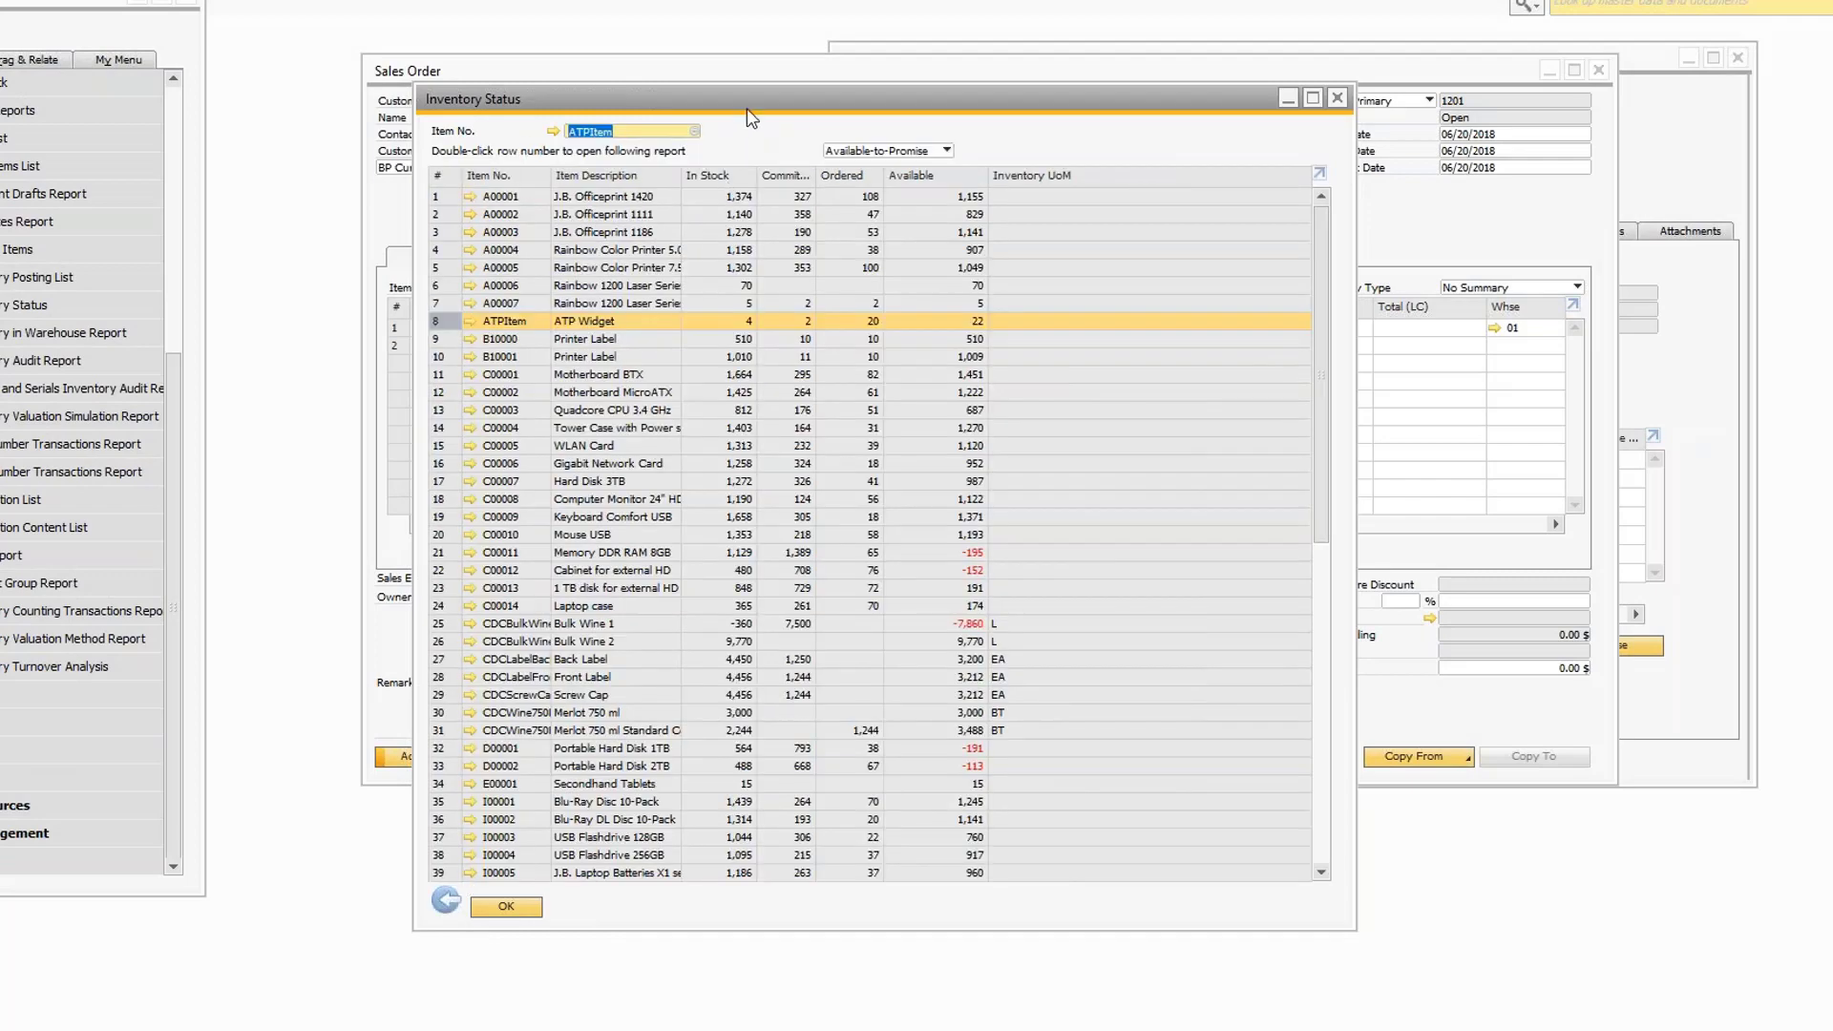
left_click_drag(668, 122, 235, 223)
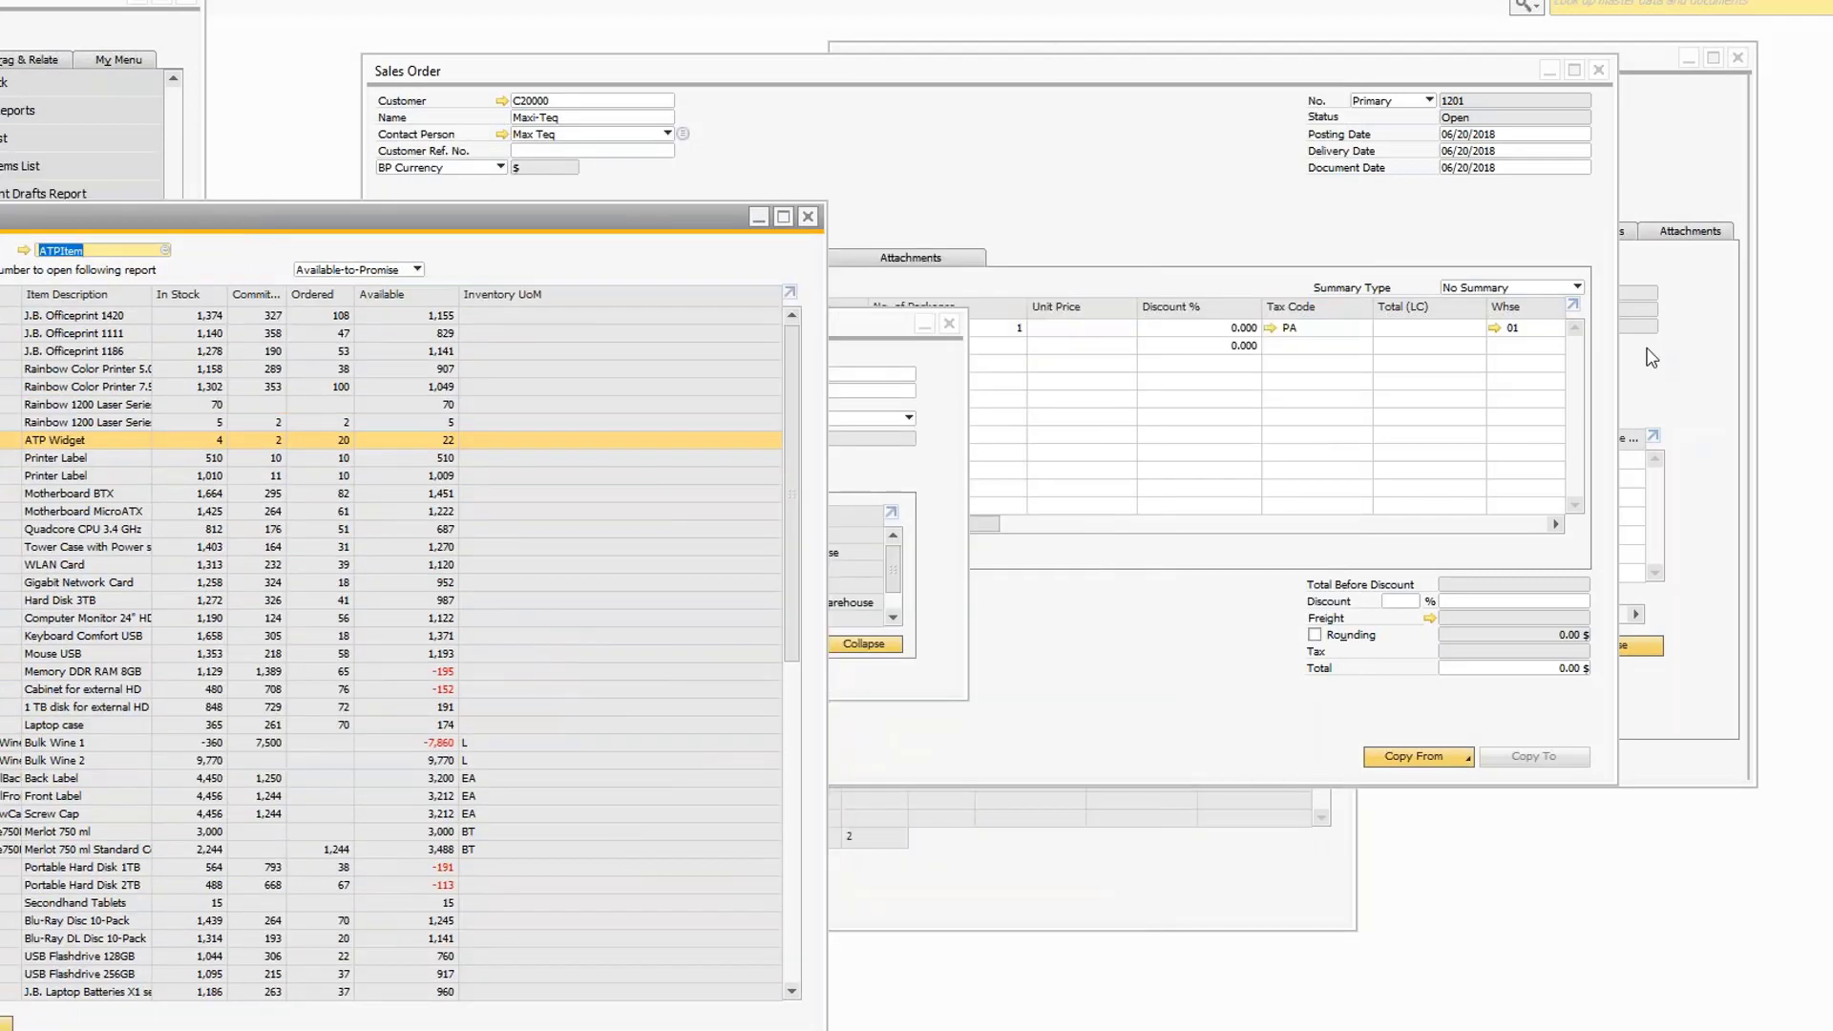
left_click(1690, 315)
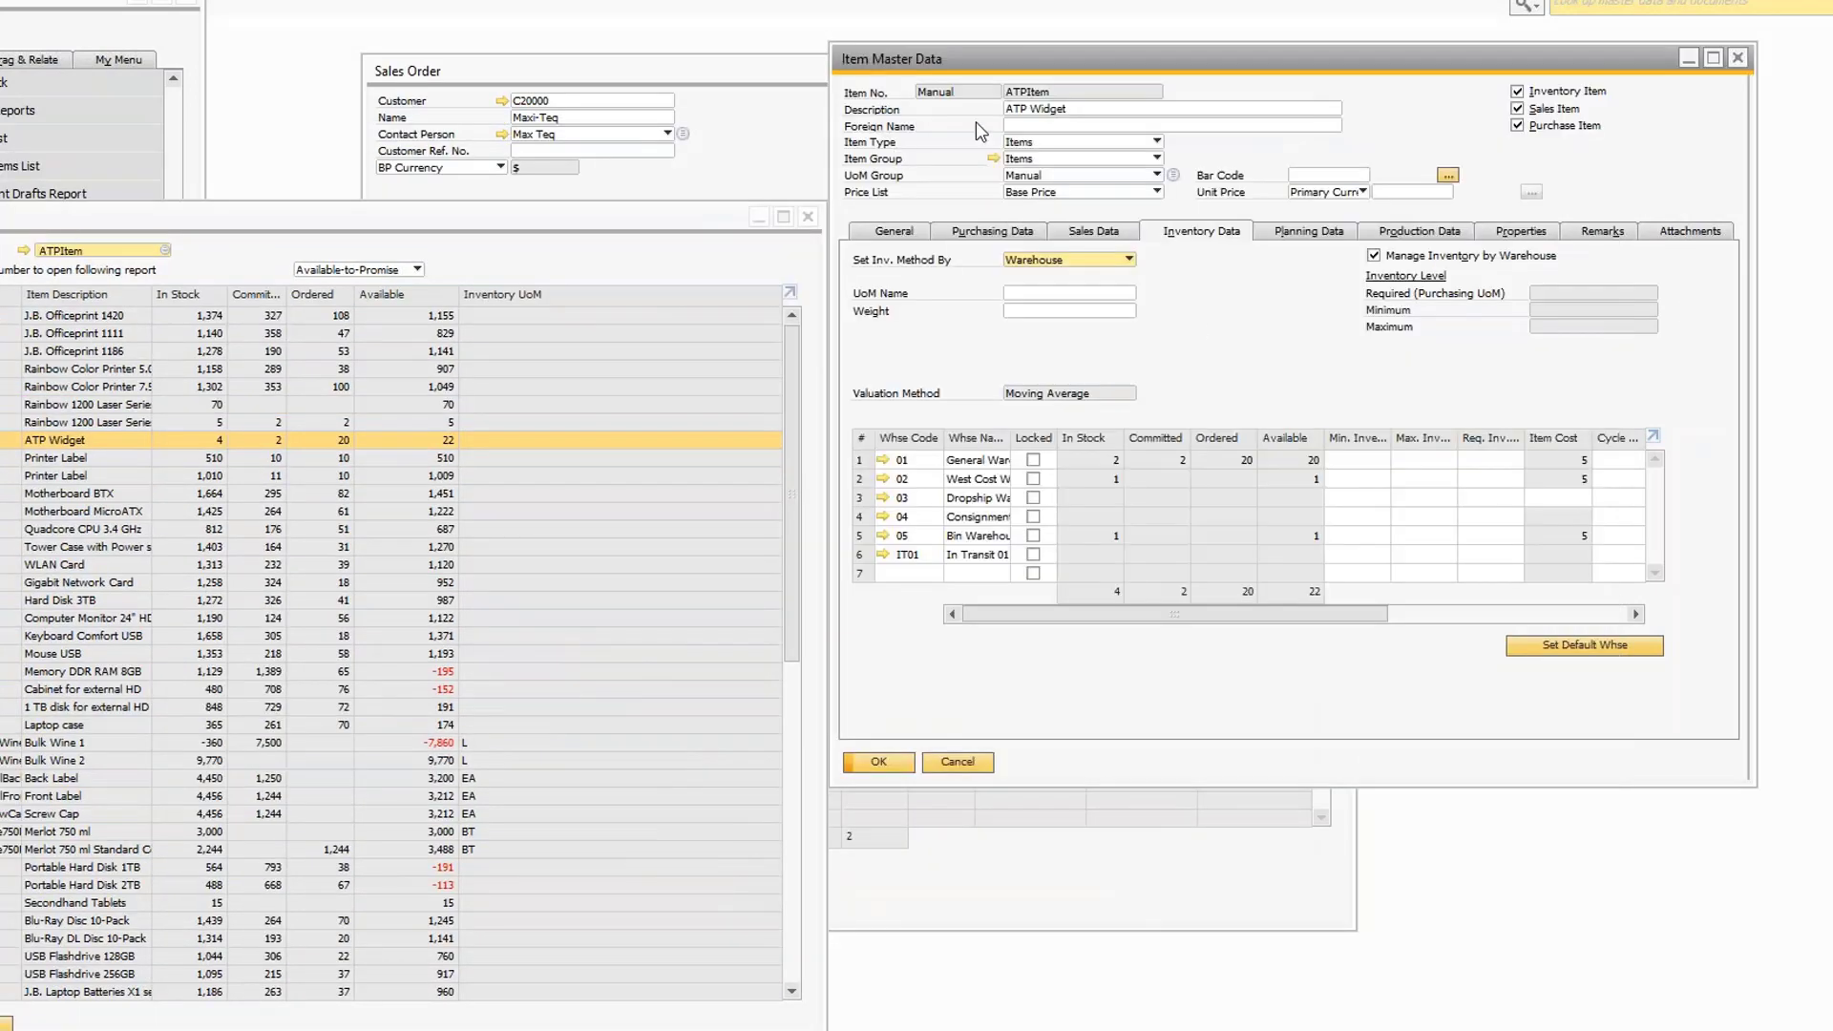
right_click(1381, 135)
left_click(1490, 485)
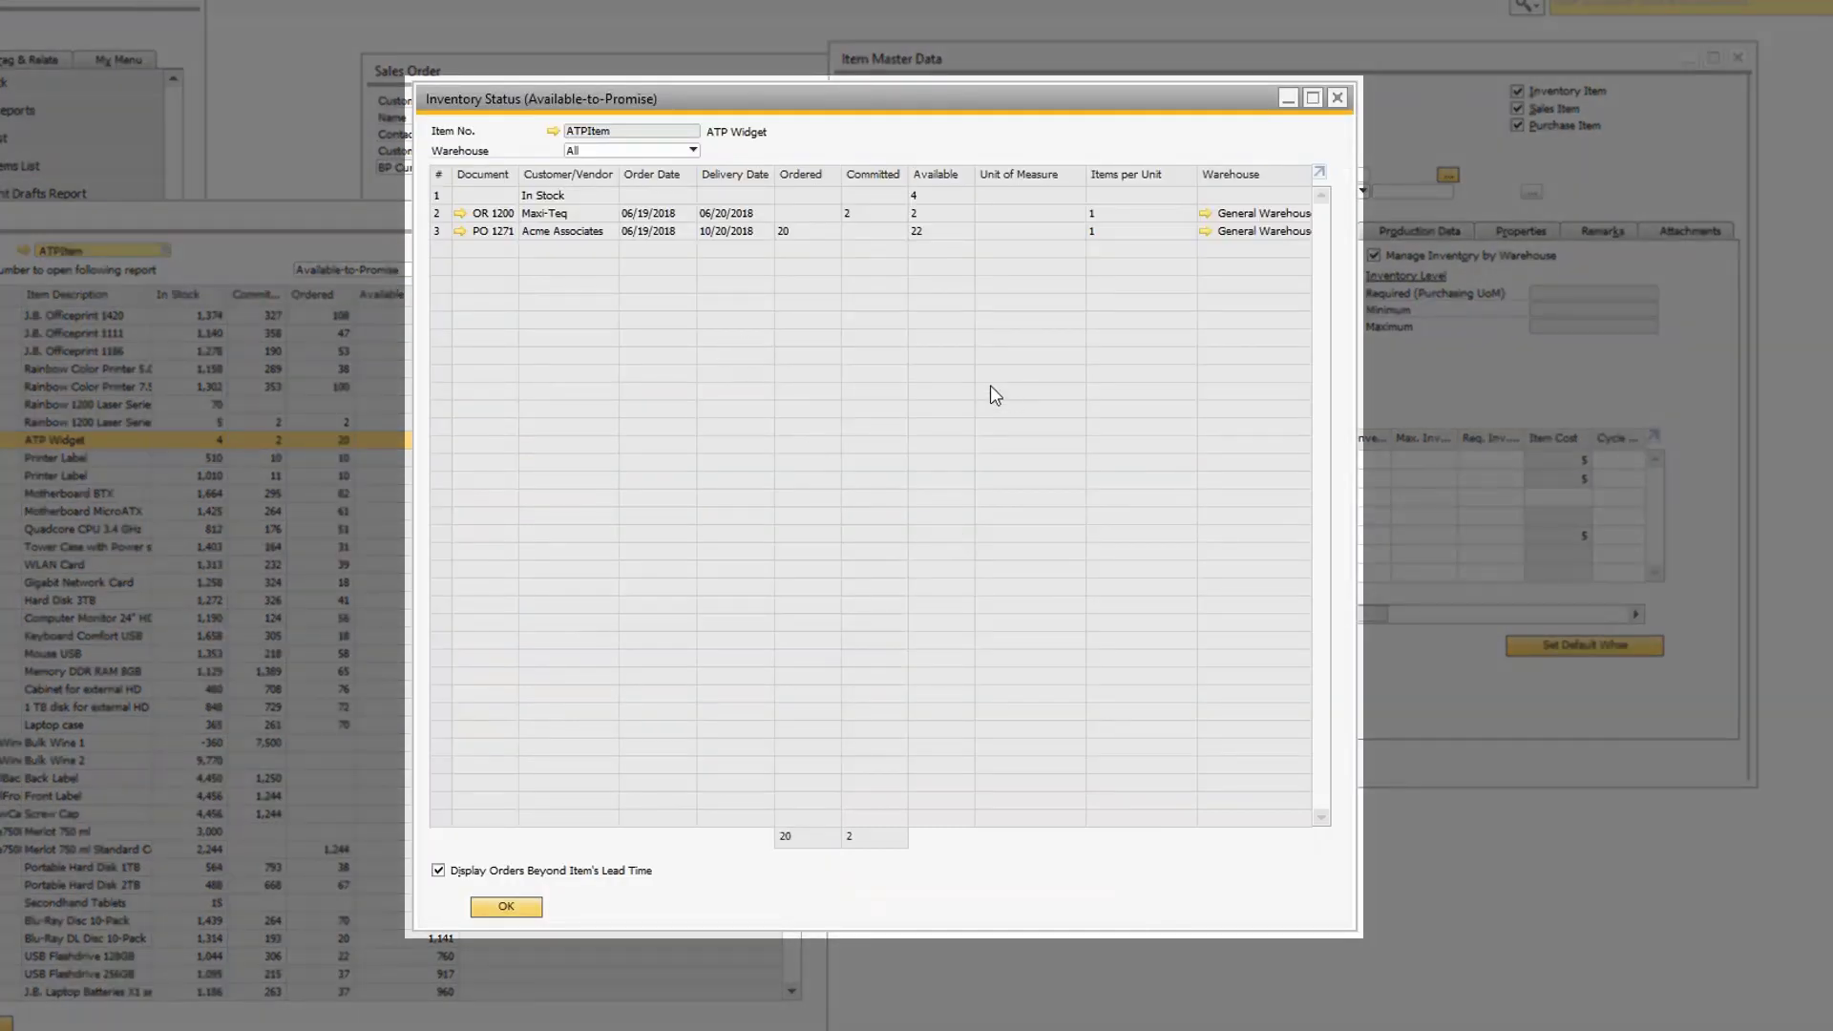
Step: Try the warehouse filter with Bin, General and All, settling on General Warehouse
left_click(583, 151)
left_click(585, 152)
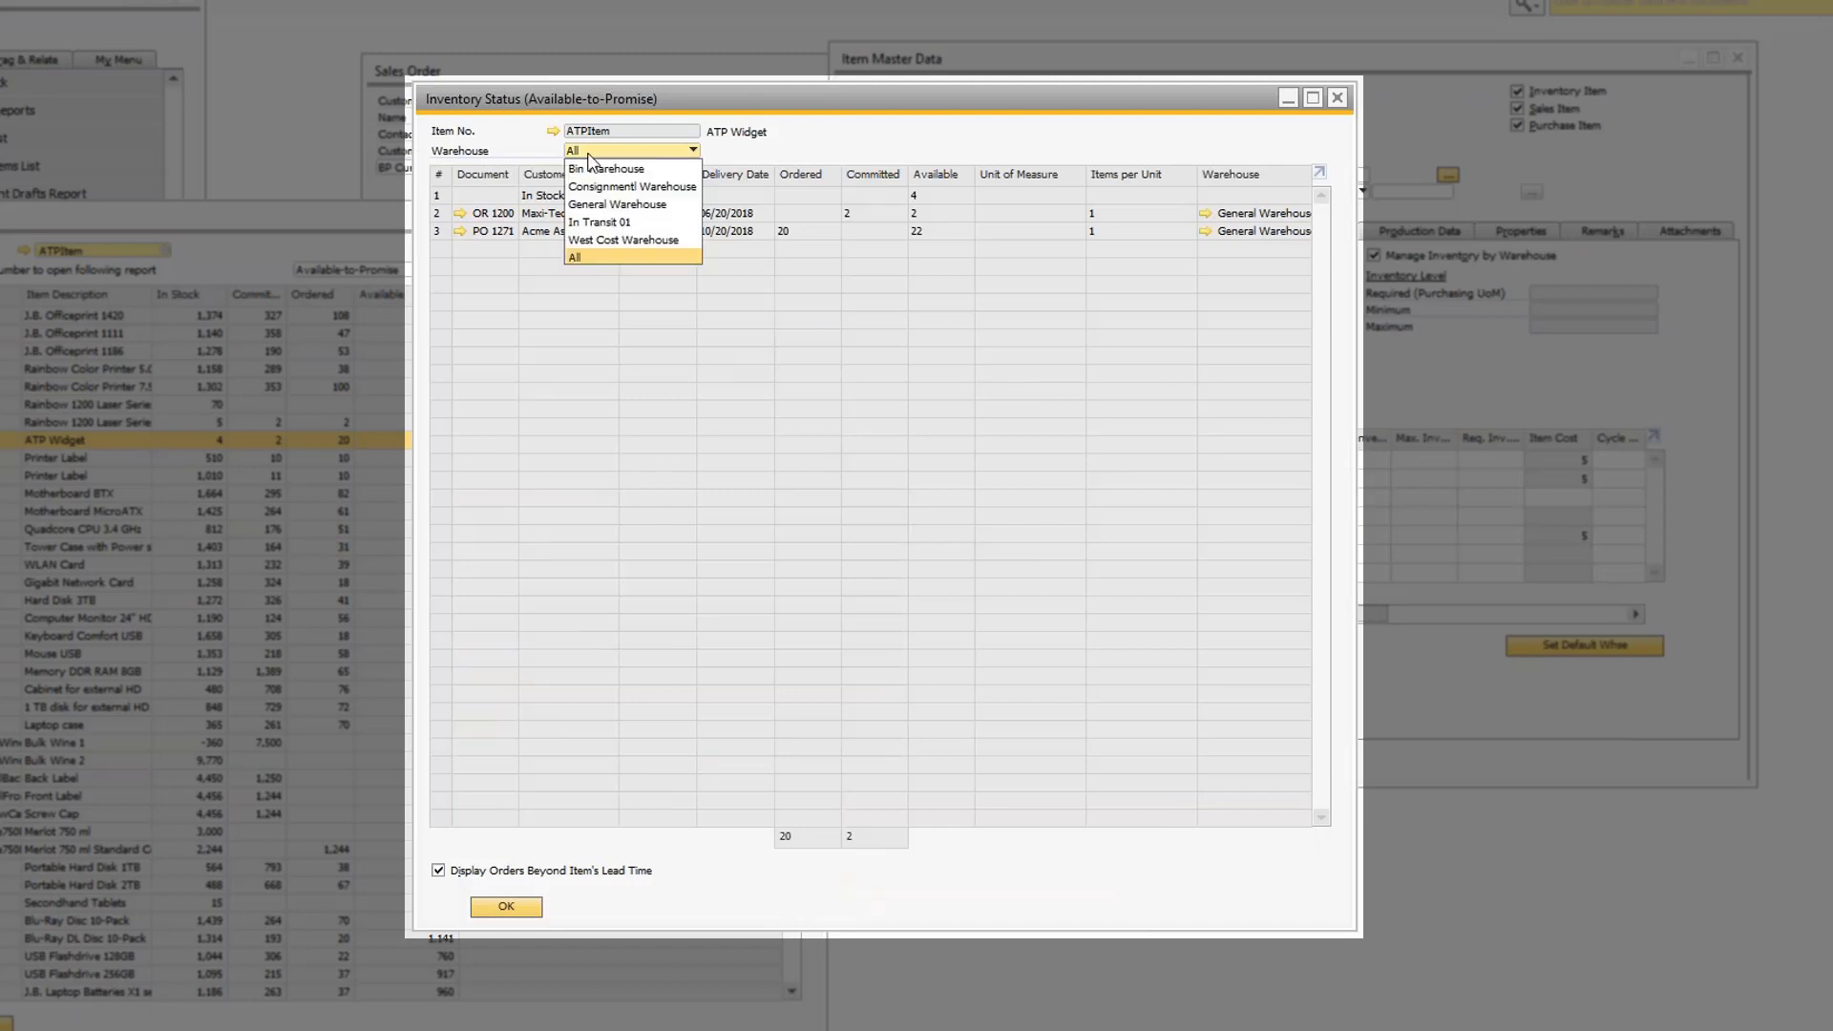
left_click(599, 166)
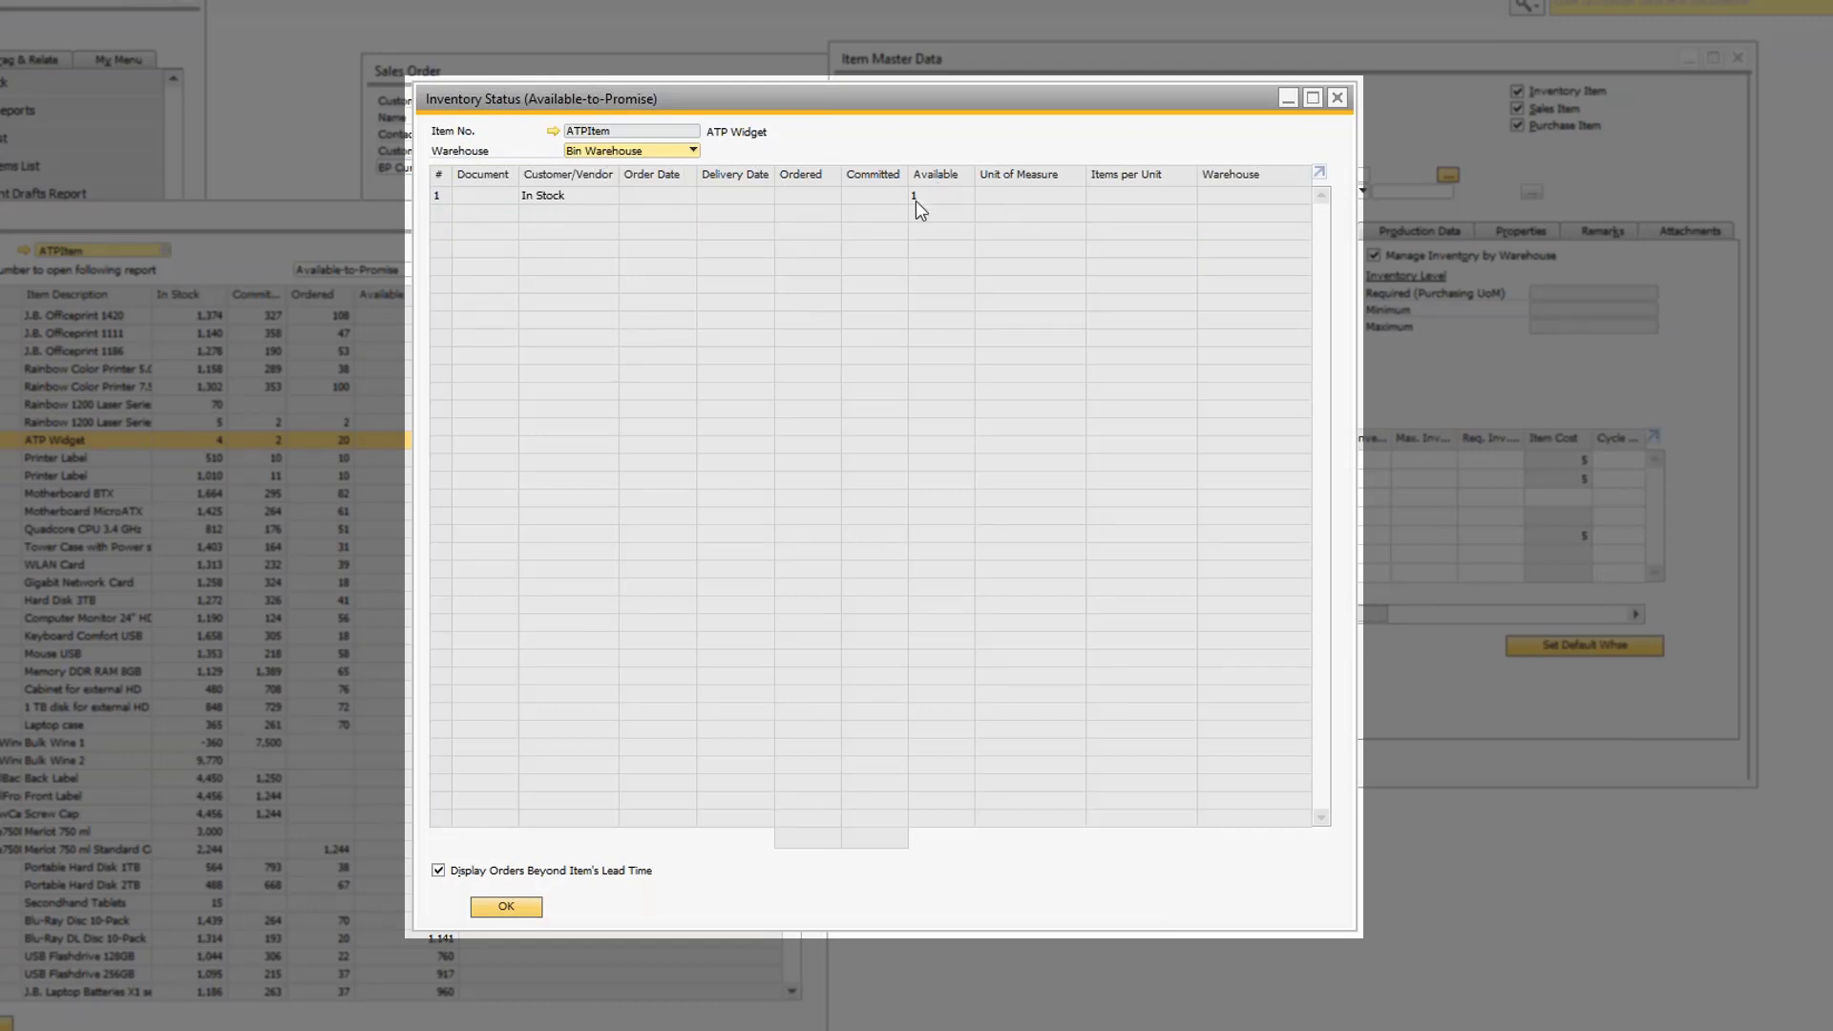
left_click(579, 152)
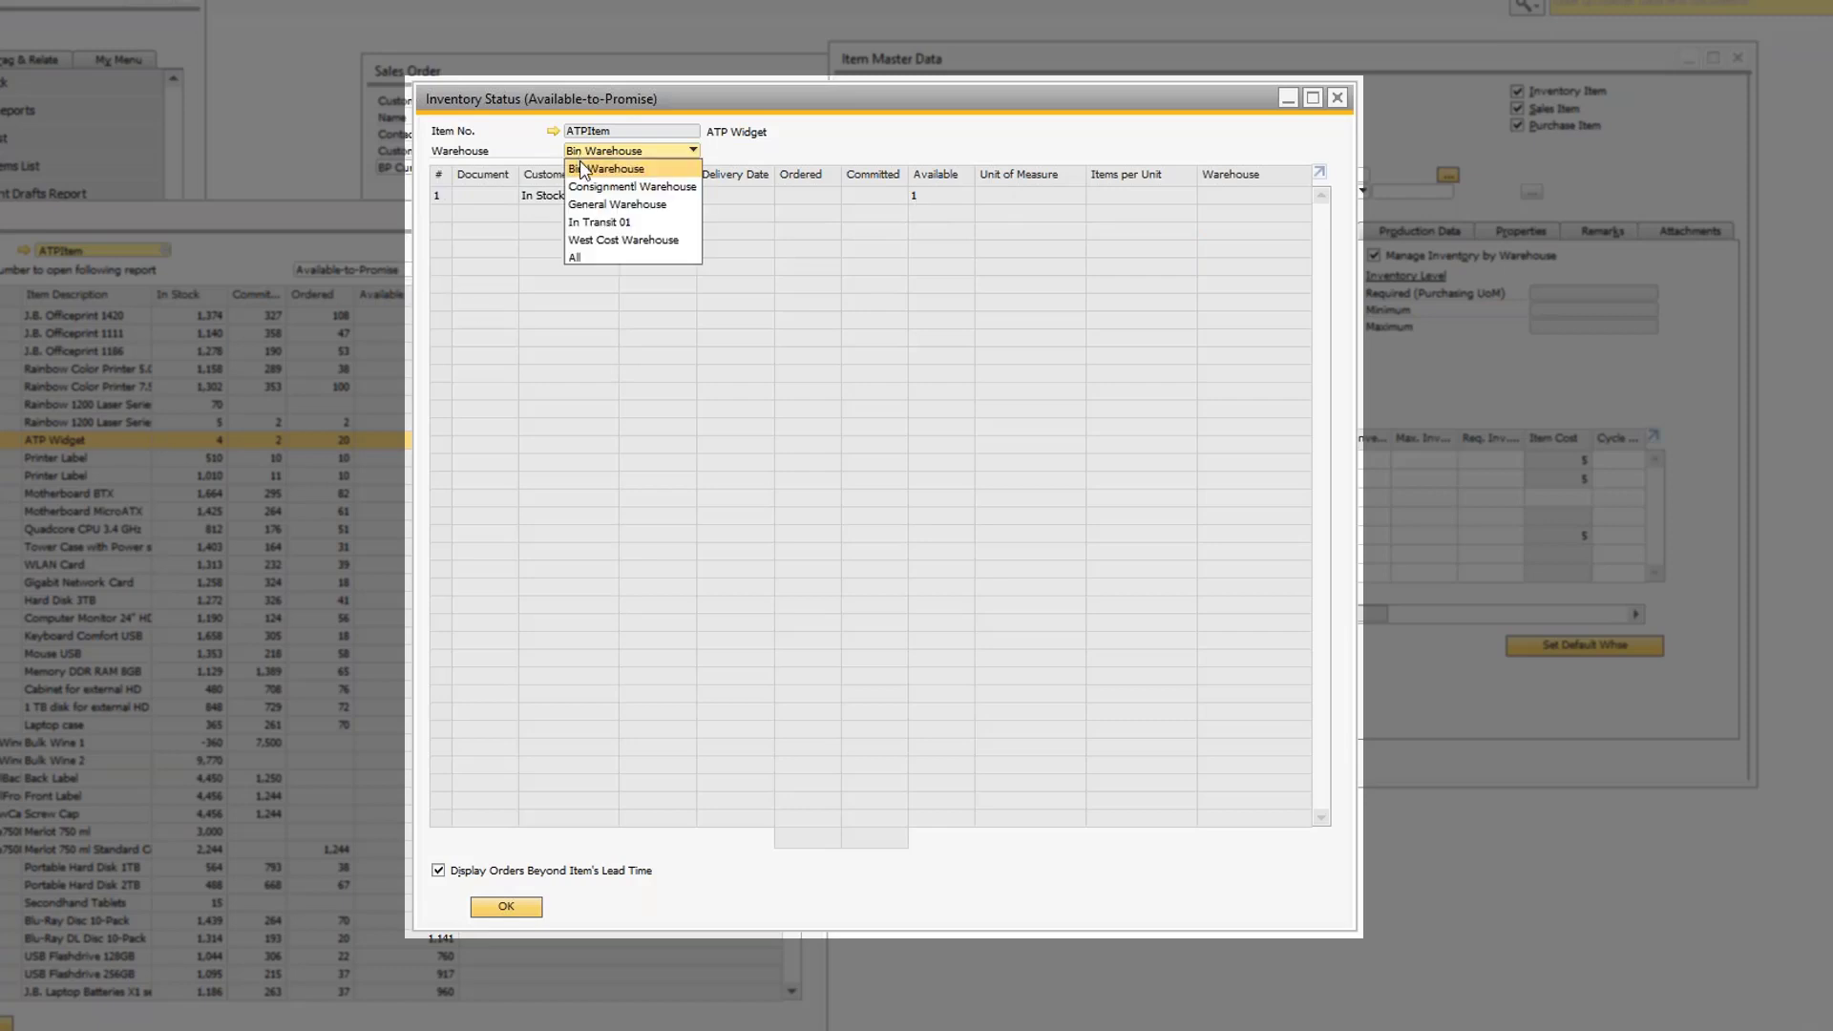
left_click(608, 204)
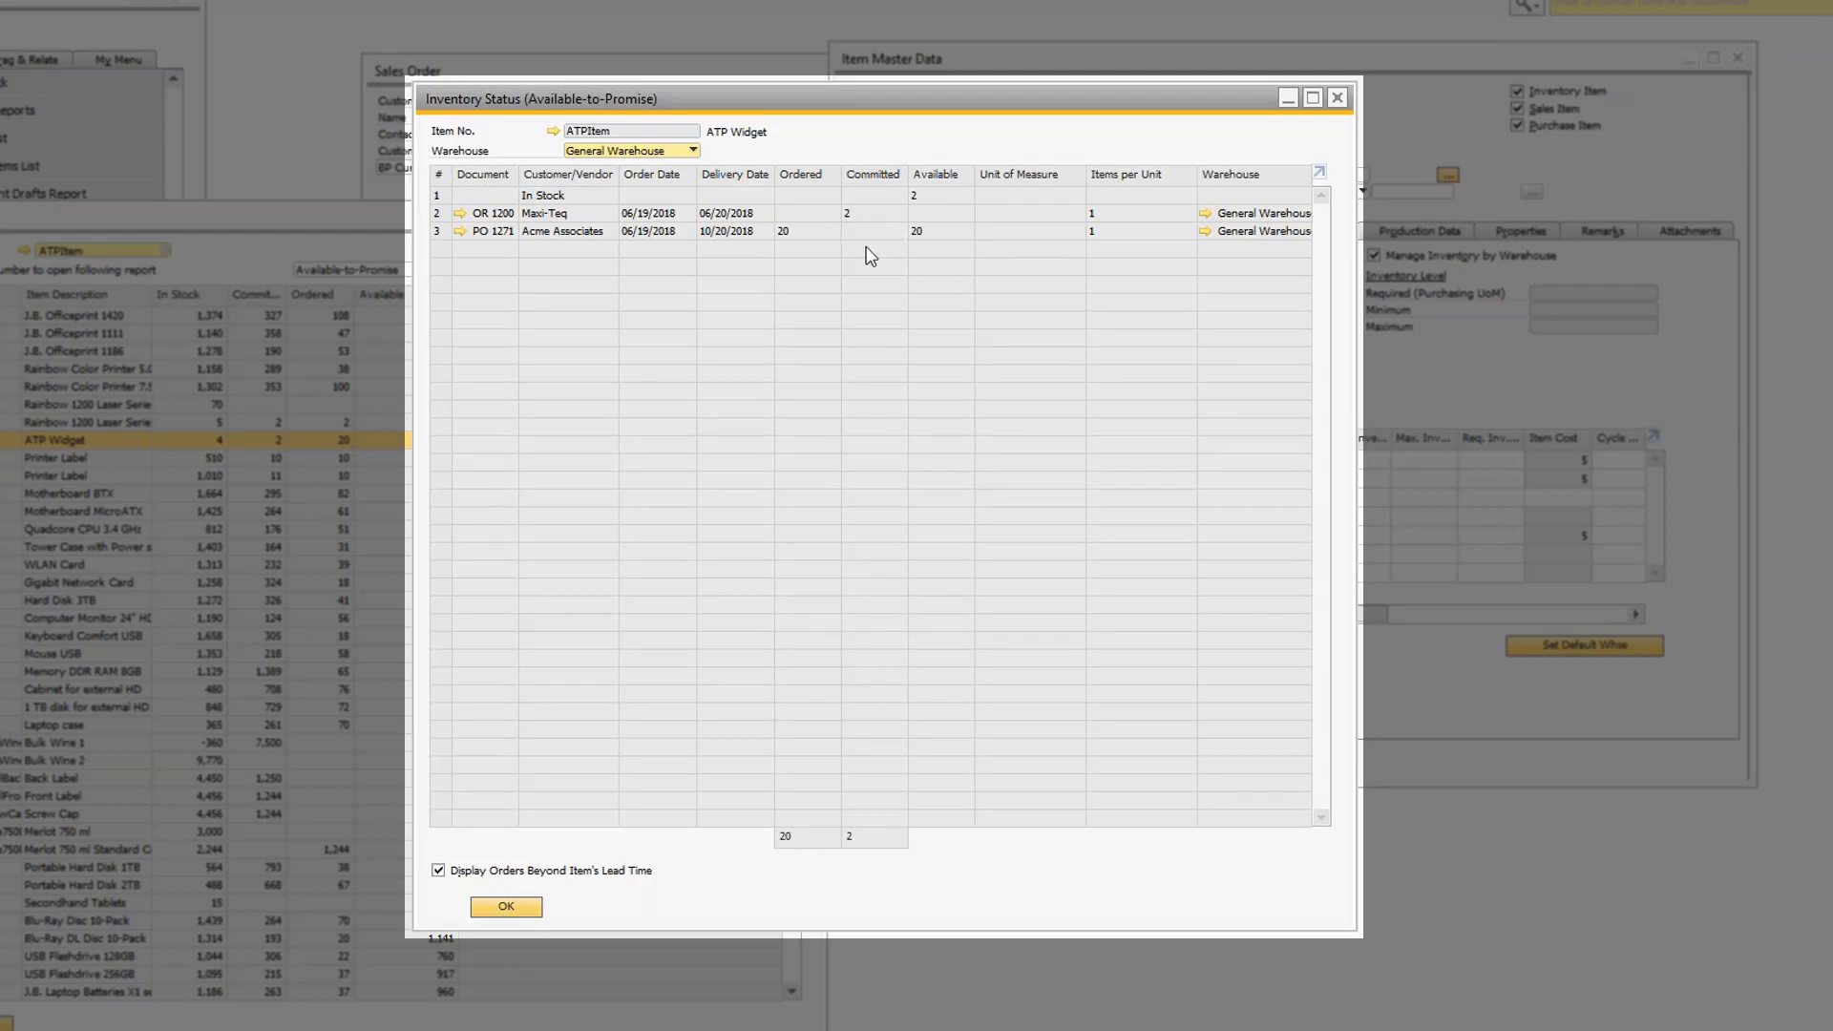
left_click(673, 153)
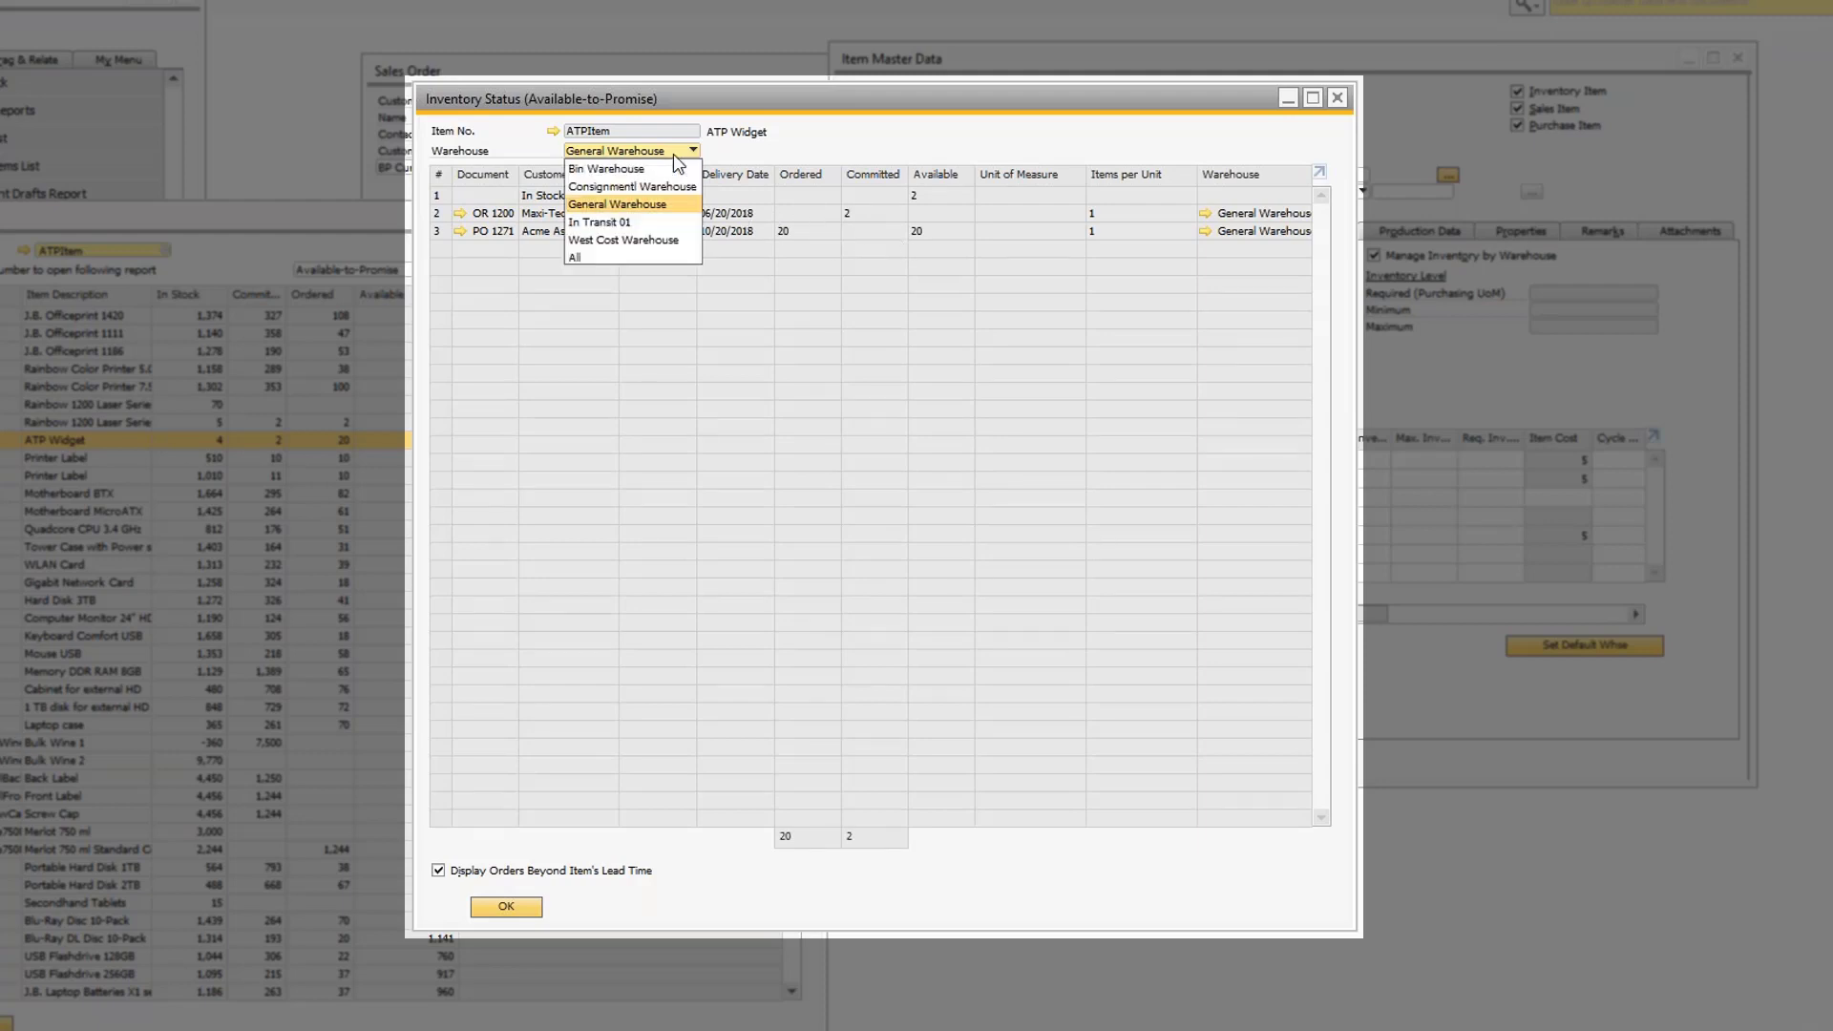
left_click(611, 258)
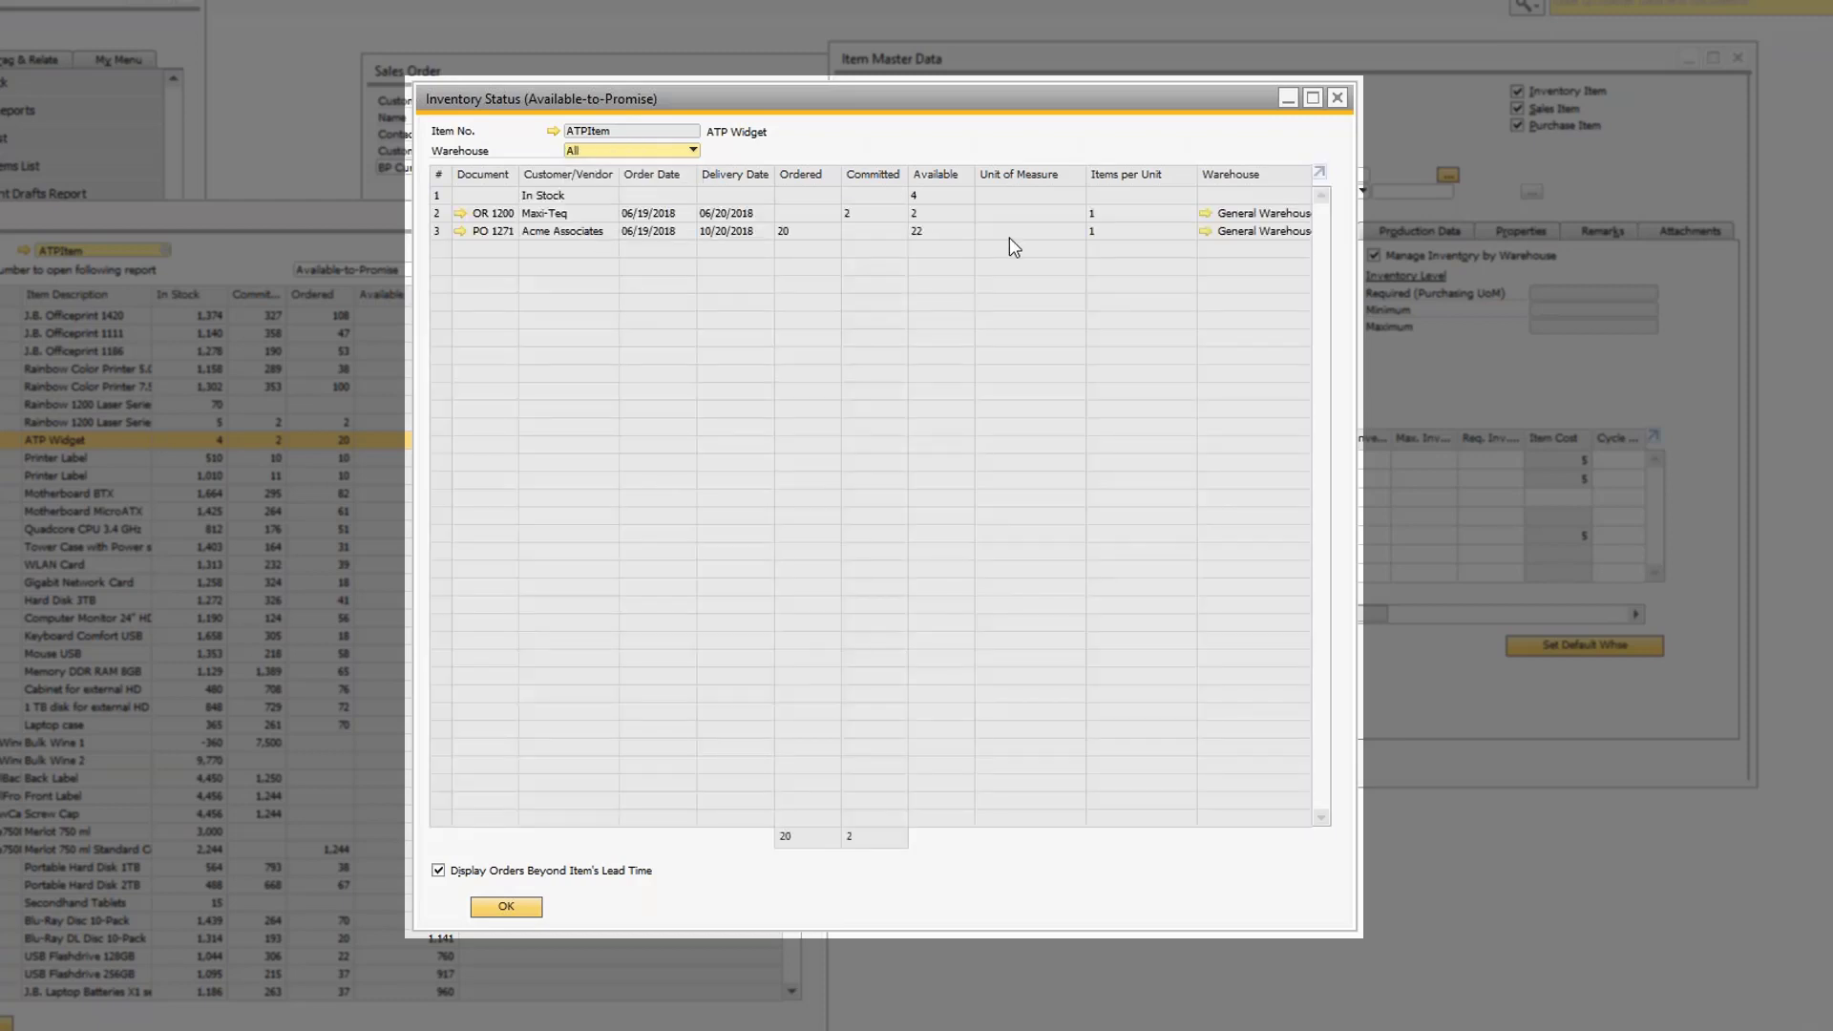
left_click(579, 151)
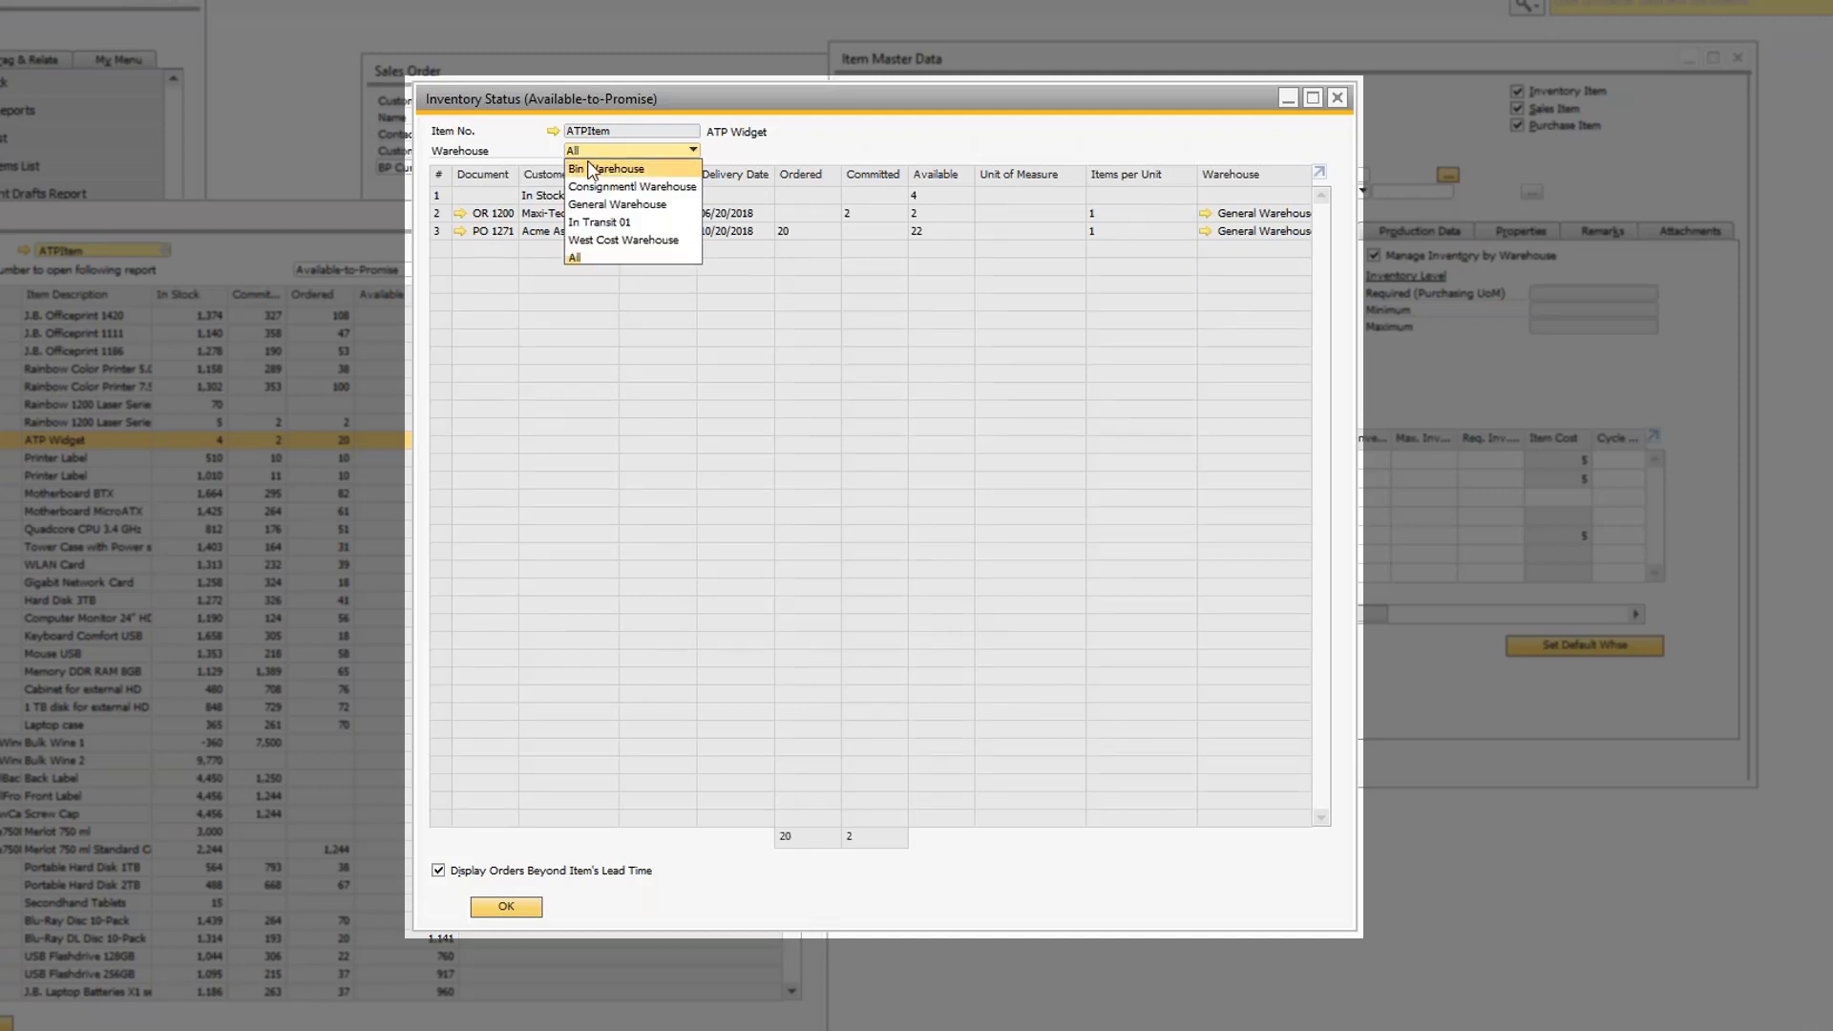
left_click(624, 205)
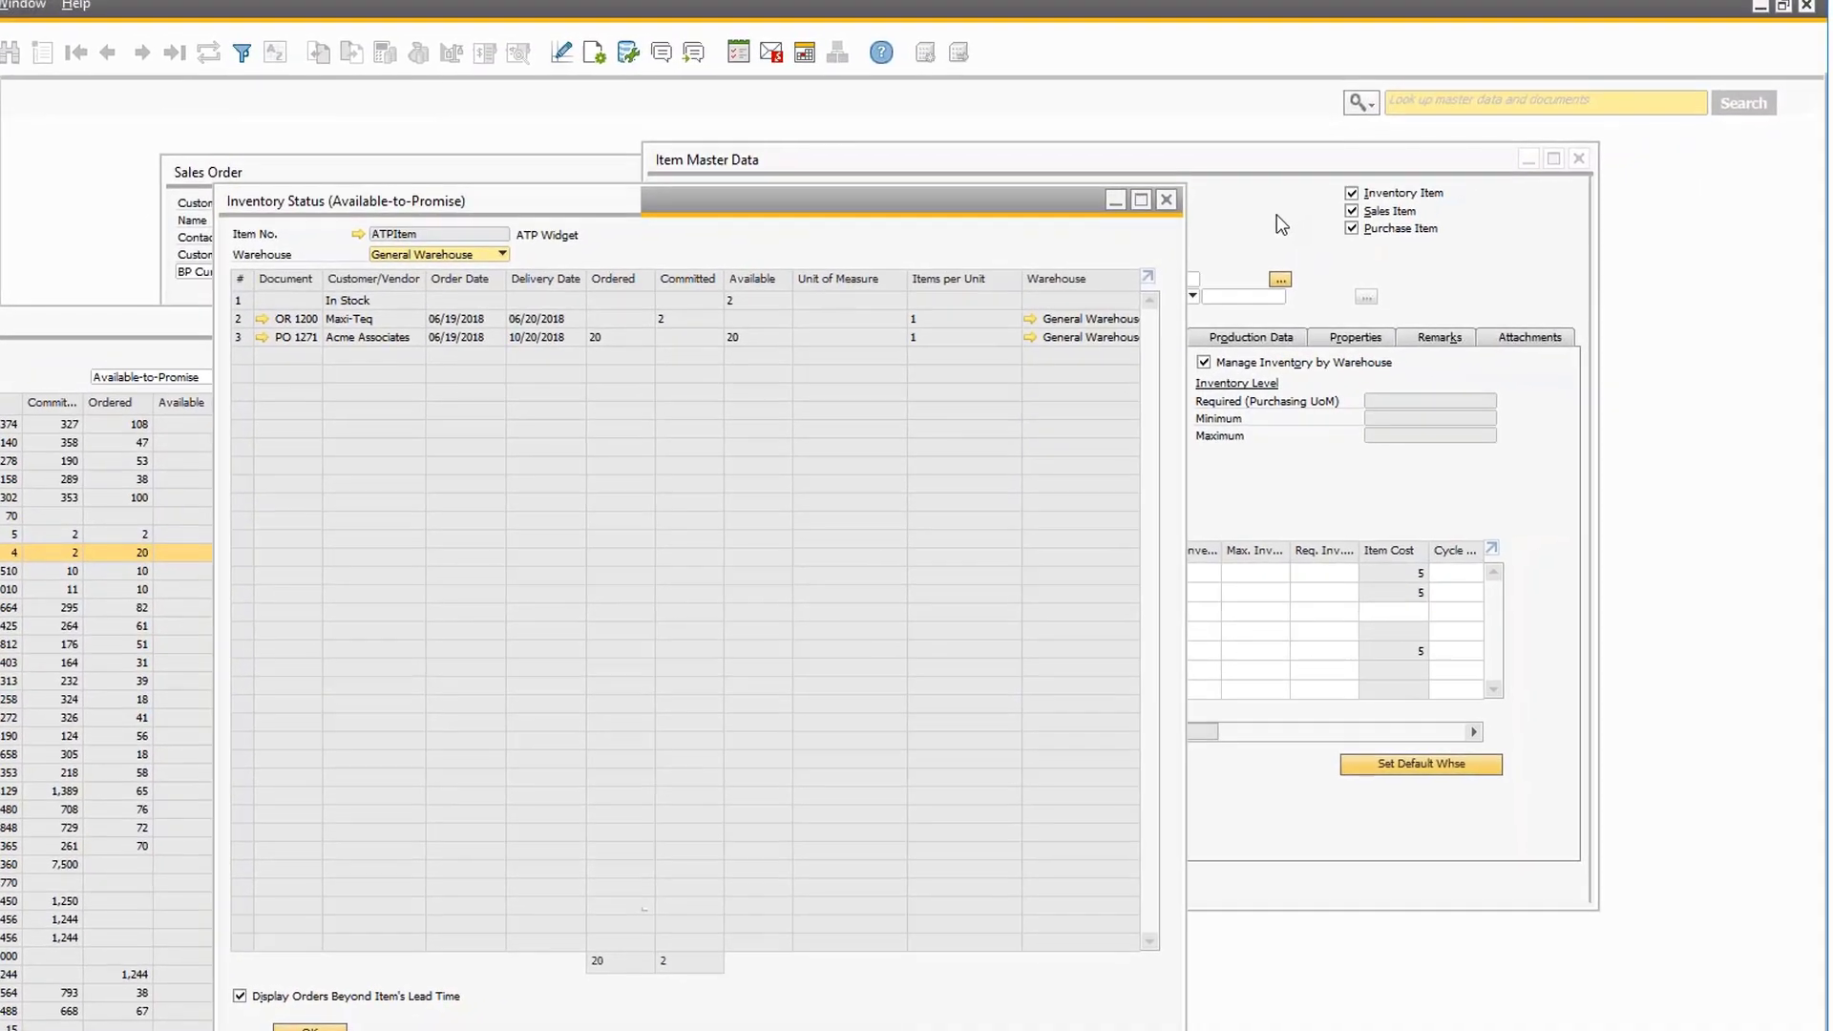
left_click(1361, 564)
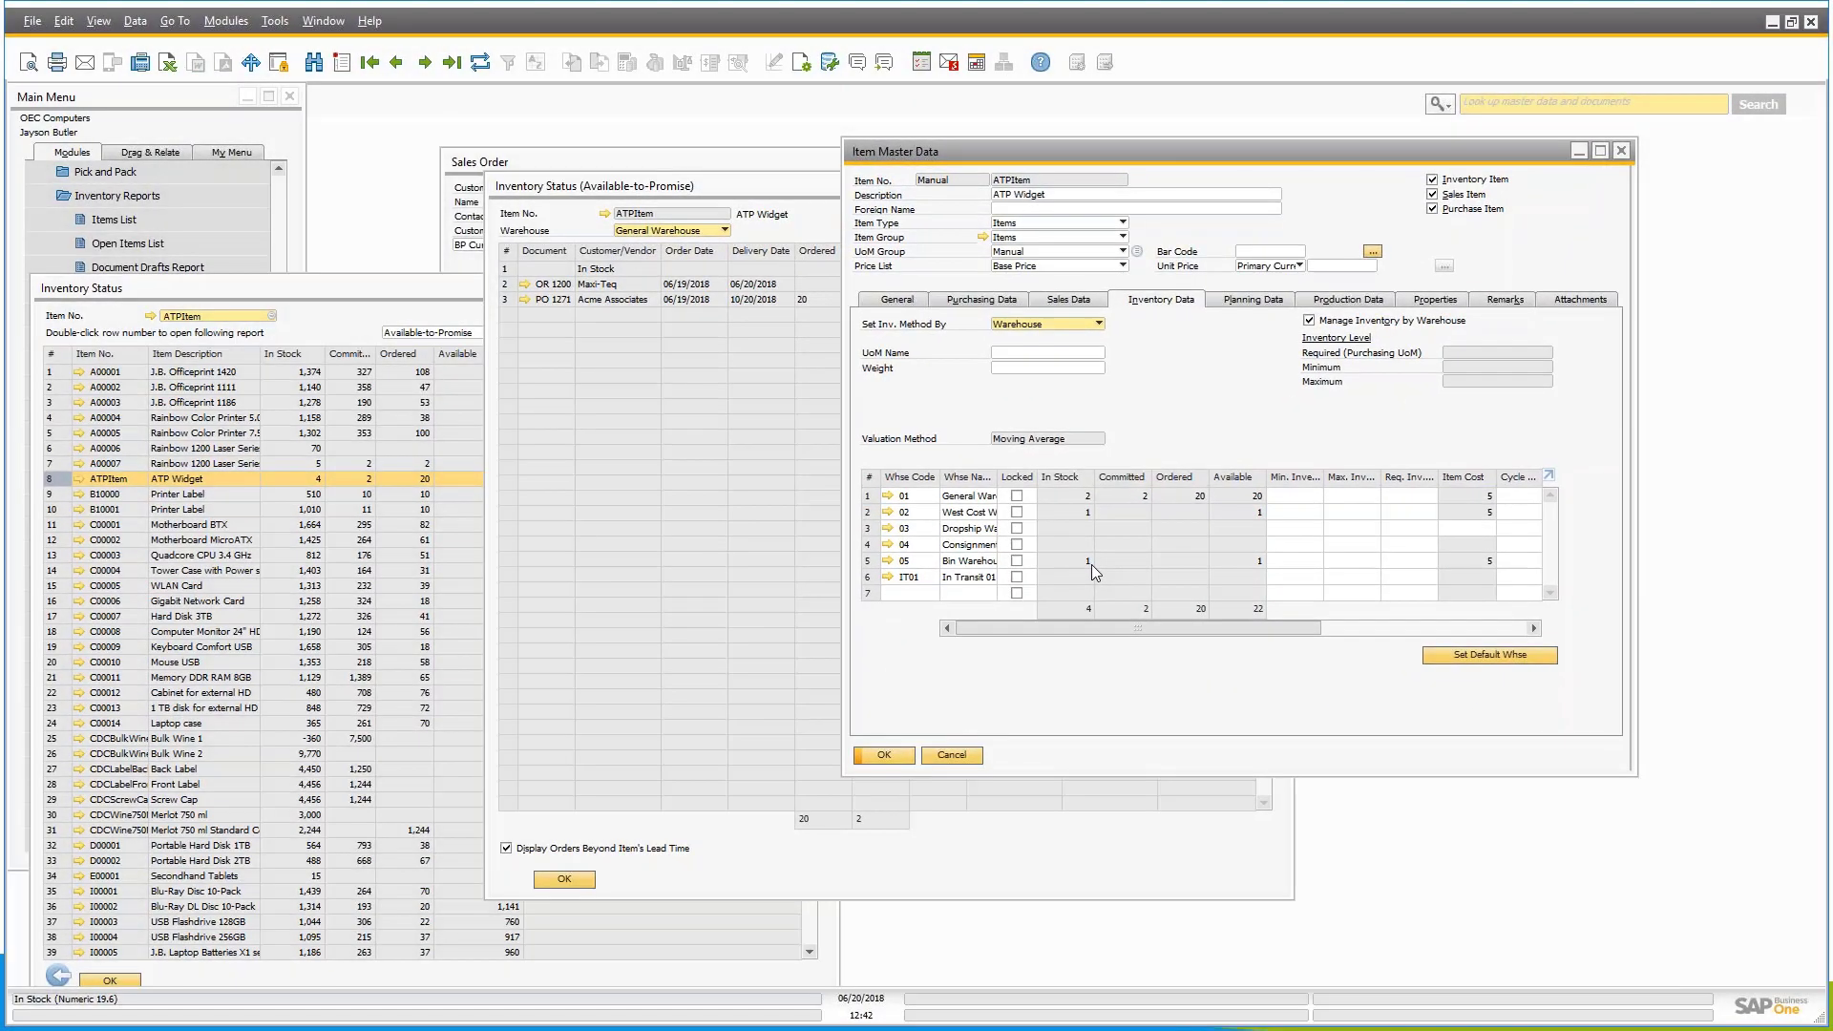
Step: Open Form Settings for the ATP report to view its columns, including Cumulative ATP Qty
left_click(681, 189)
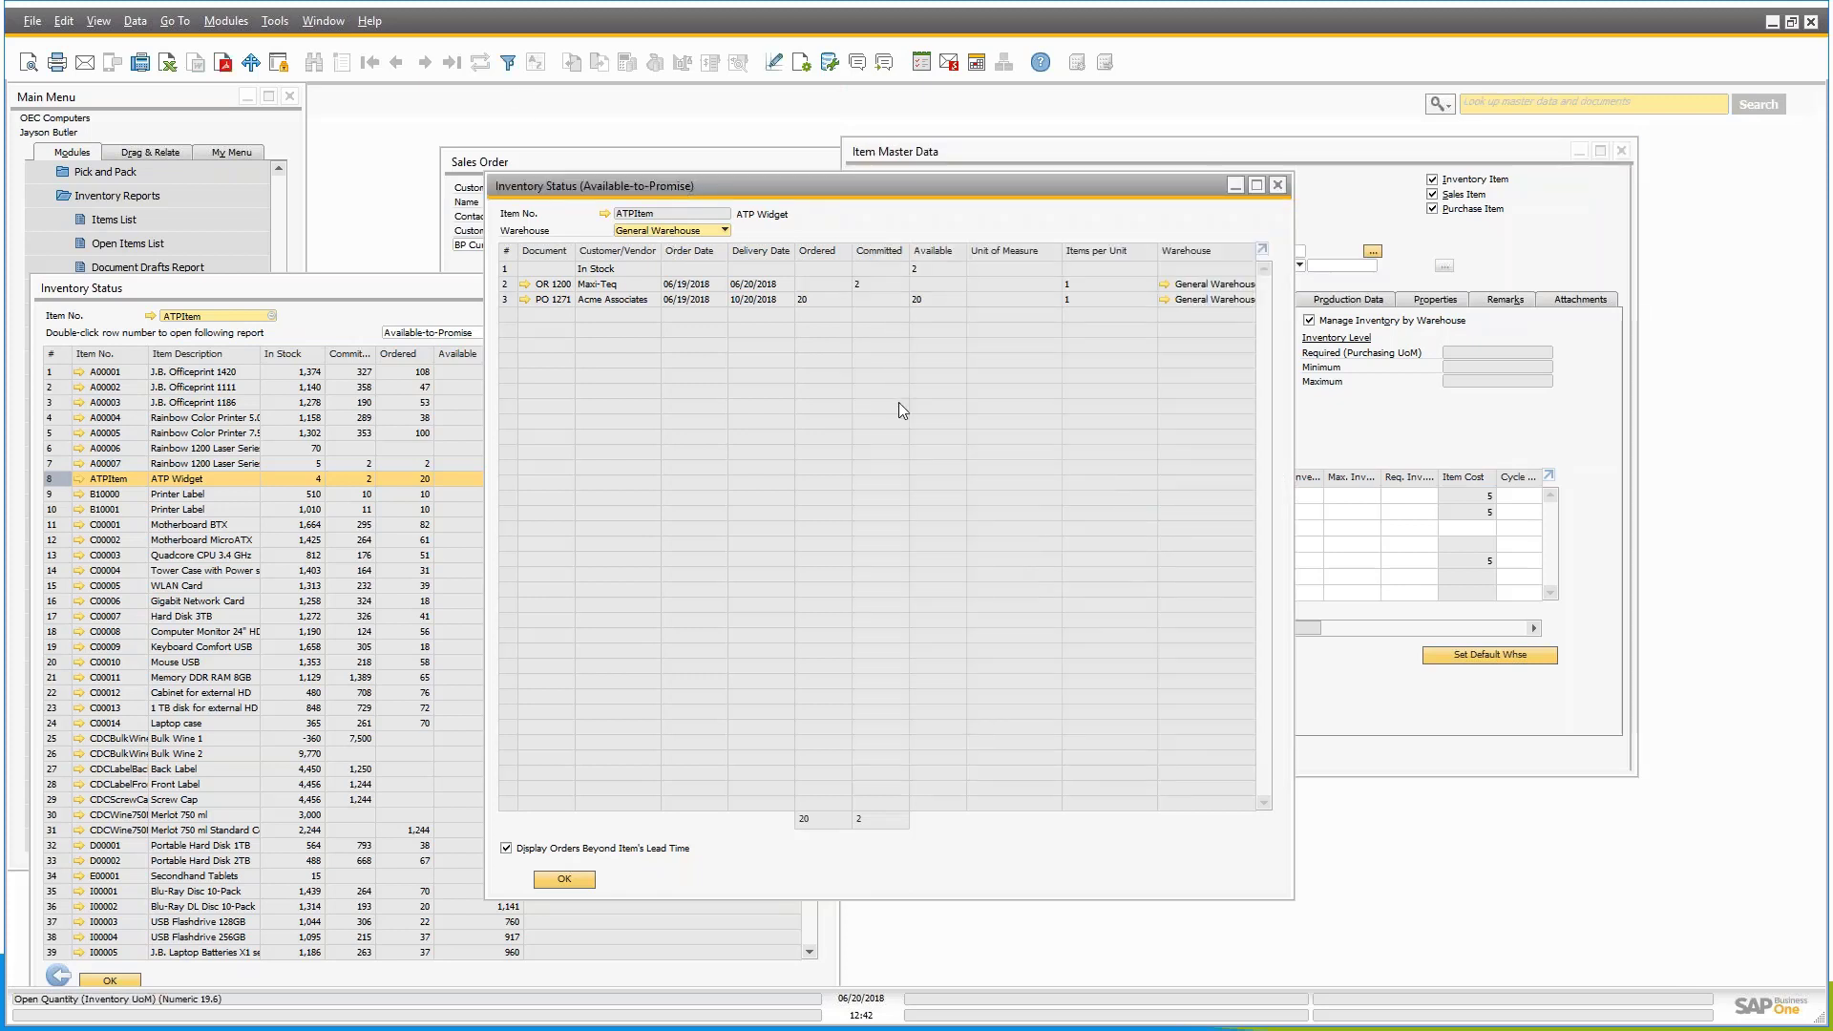
left_click(801, 62)
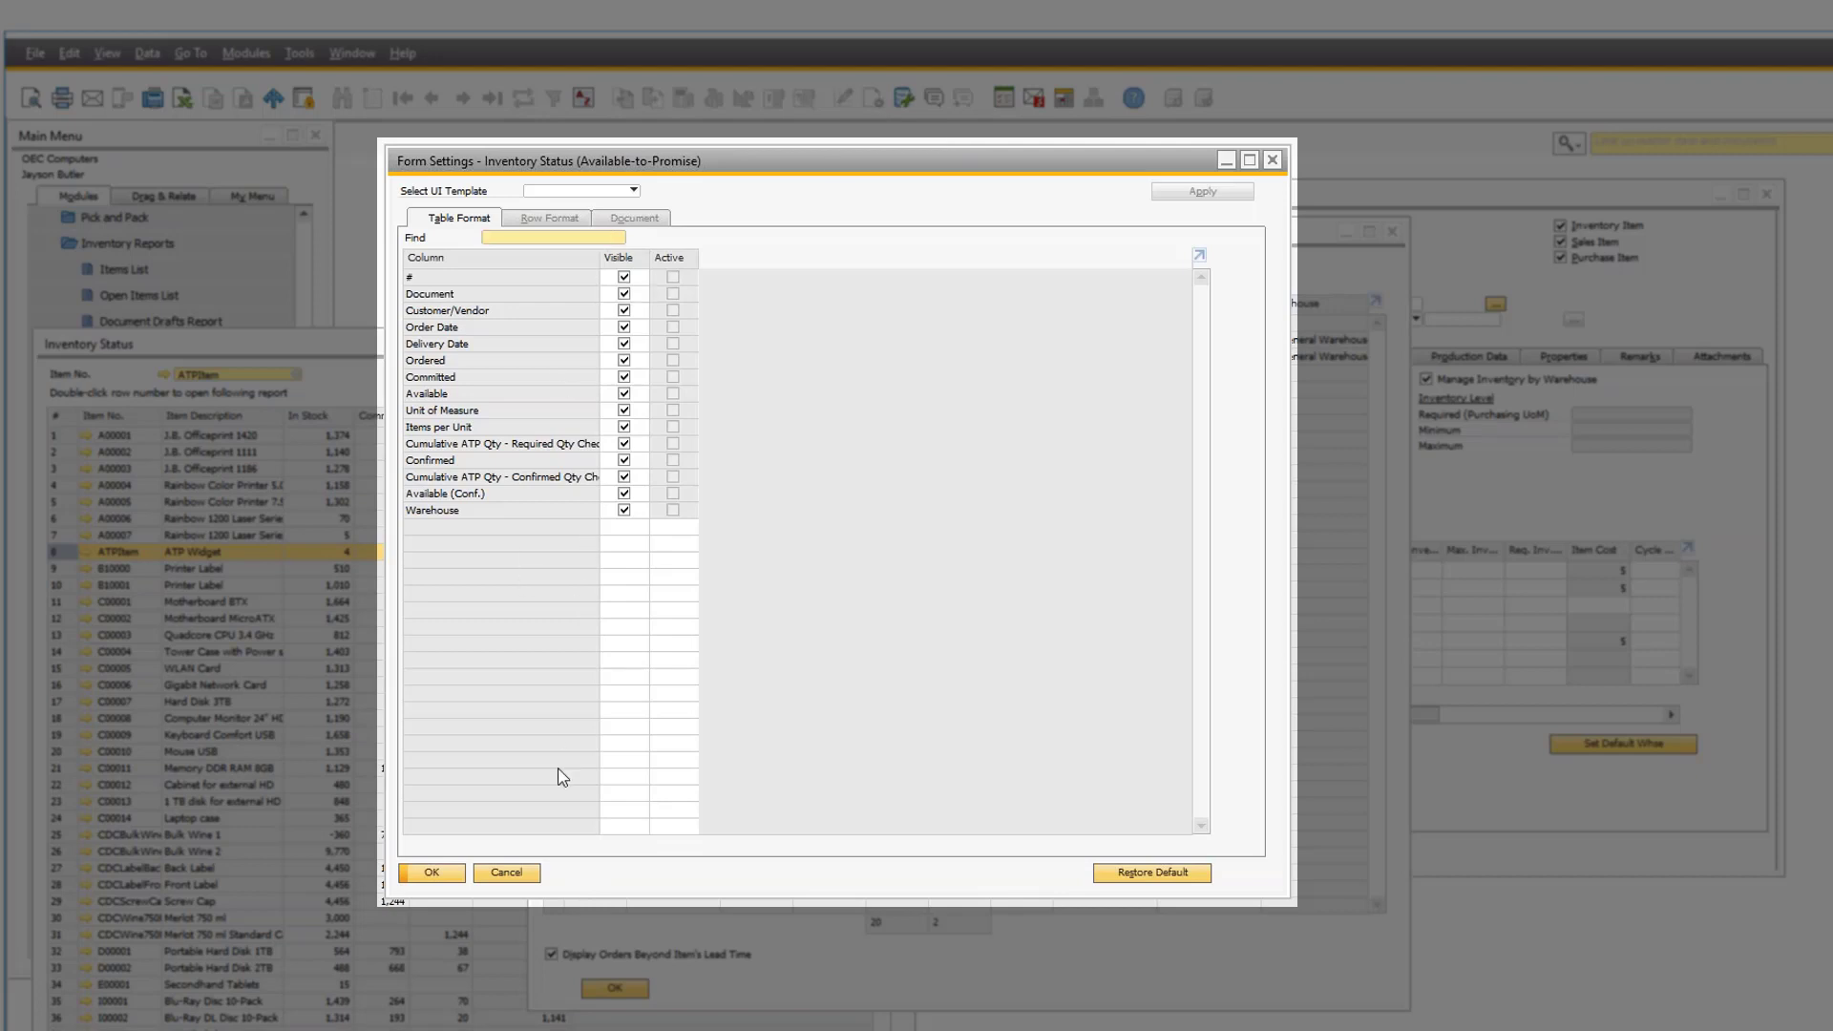
Step: Make Unit of Measure, Required Level, Minimum and Maximum Level columns visible in Inventory Status
left_click(507, 873)
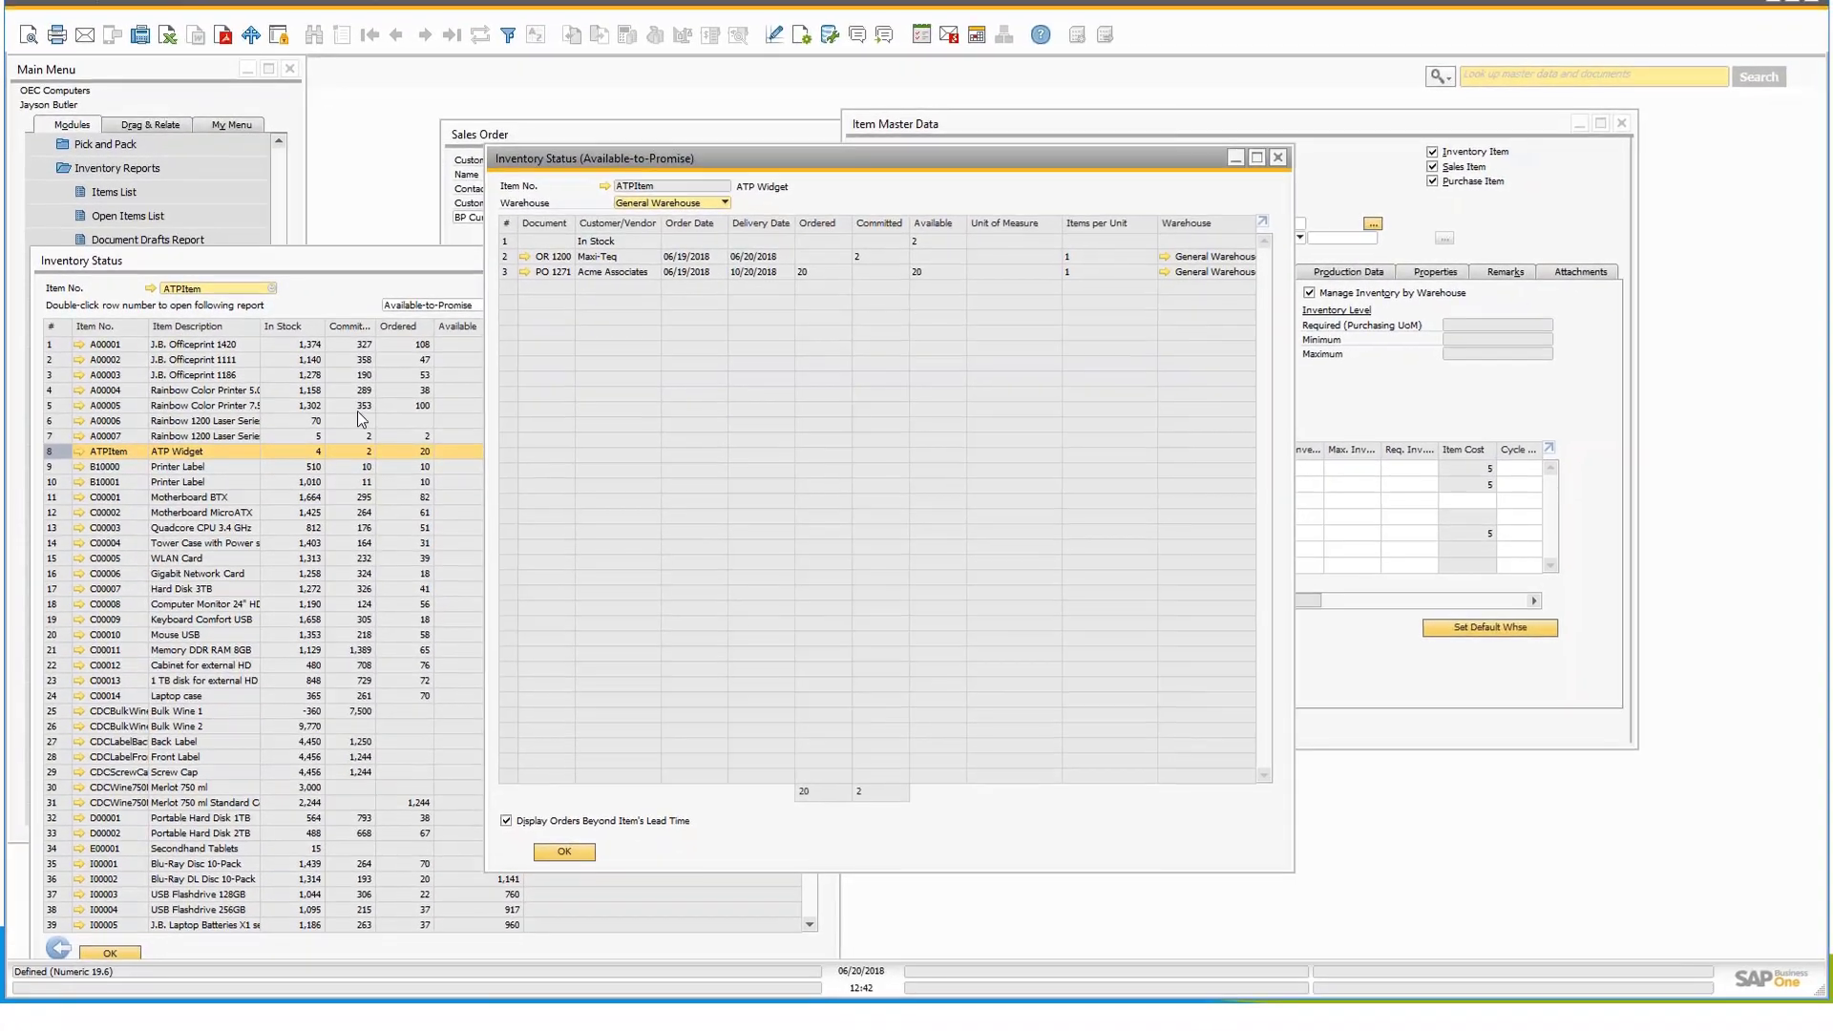
left_click(365, 304)
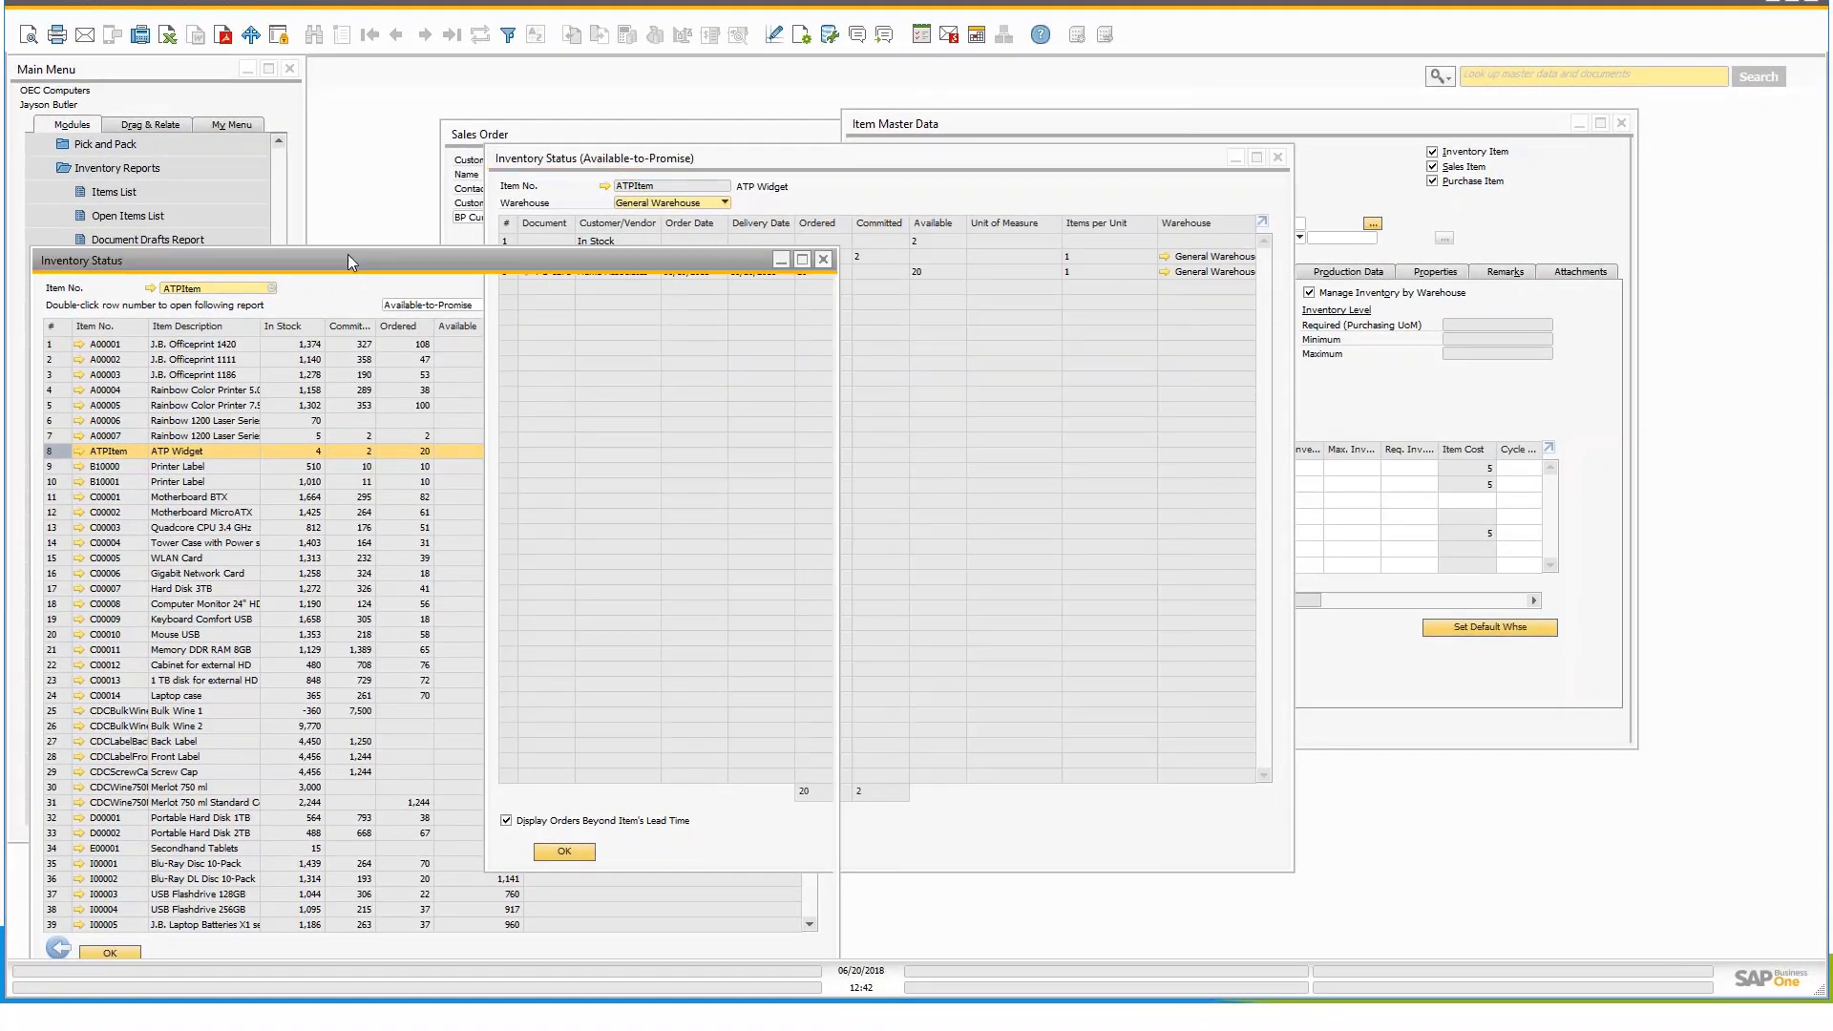
left_click(803, 35)
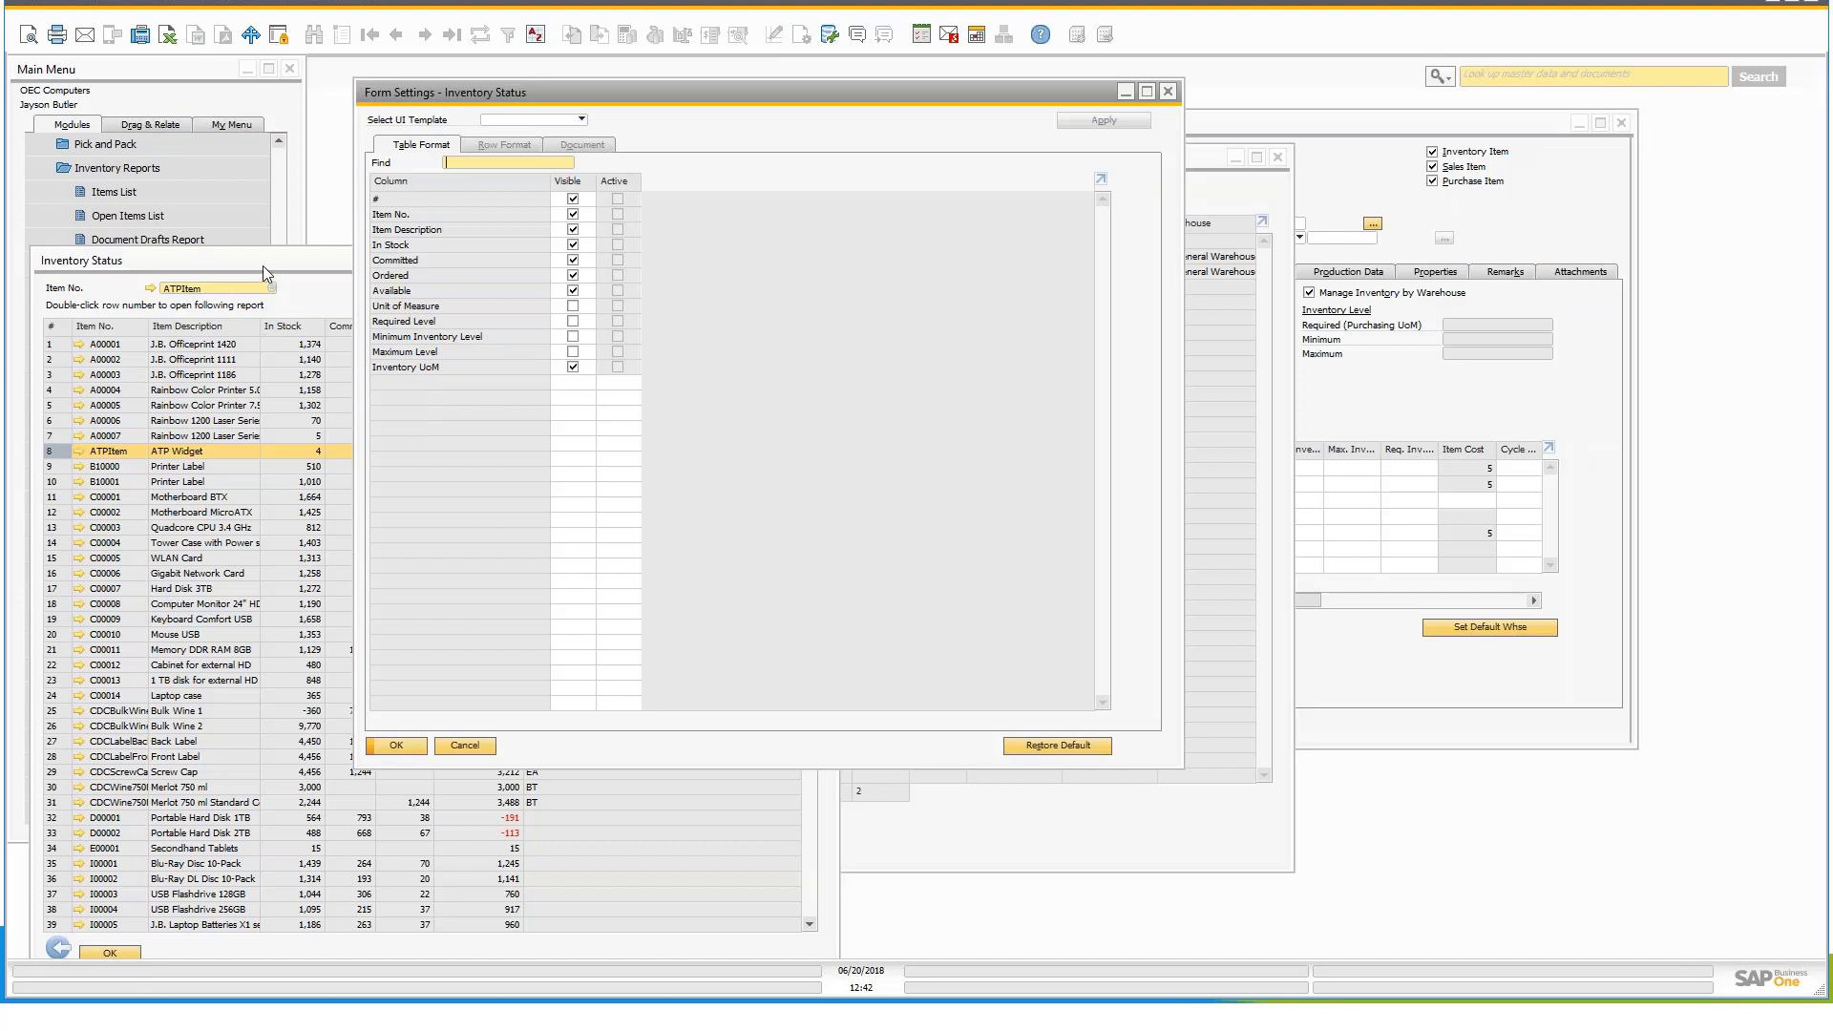
left_click(573, 306)
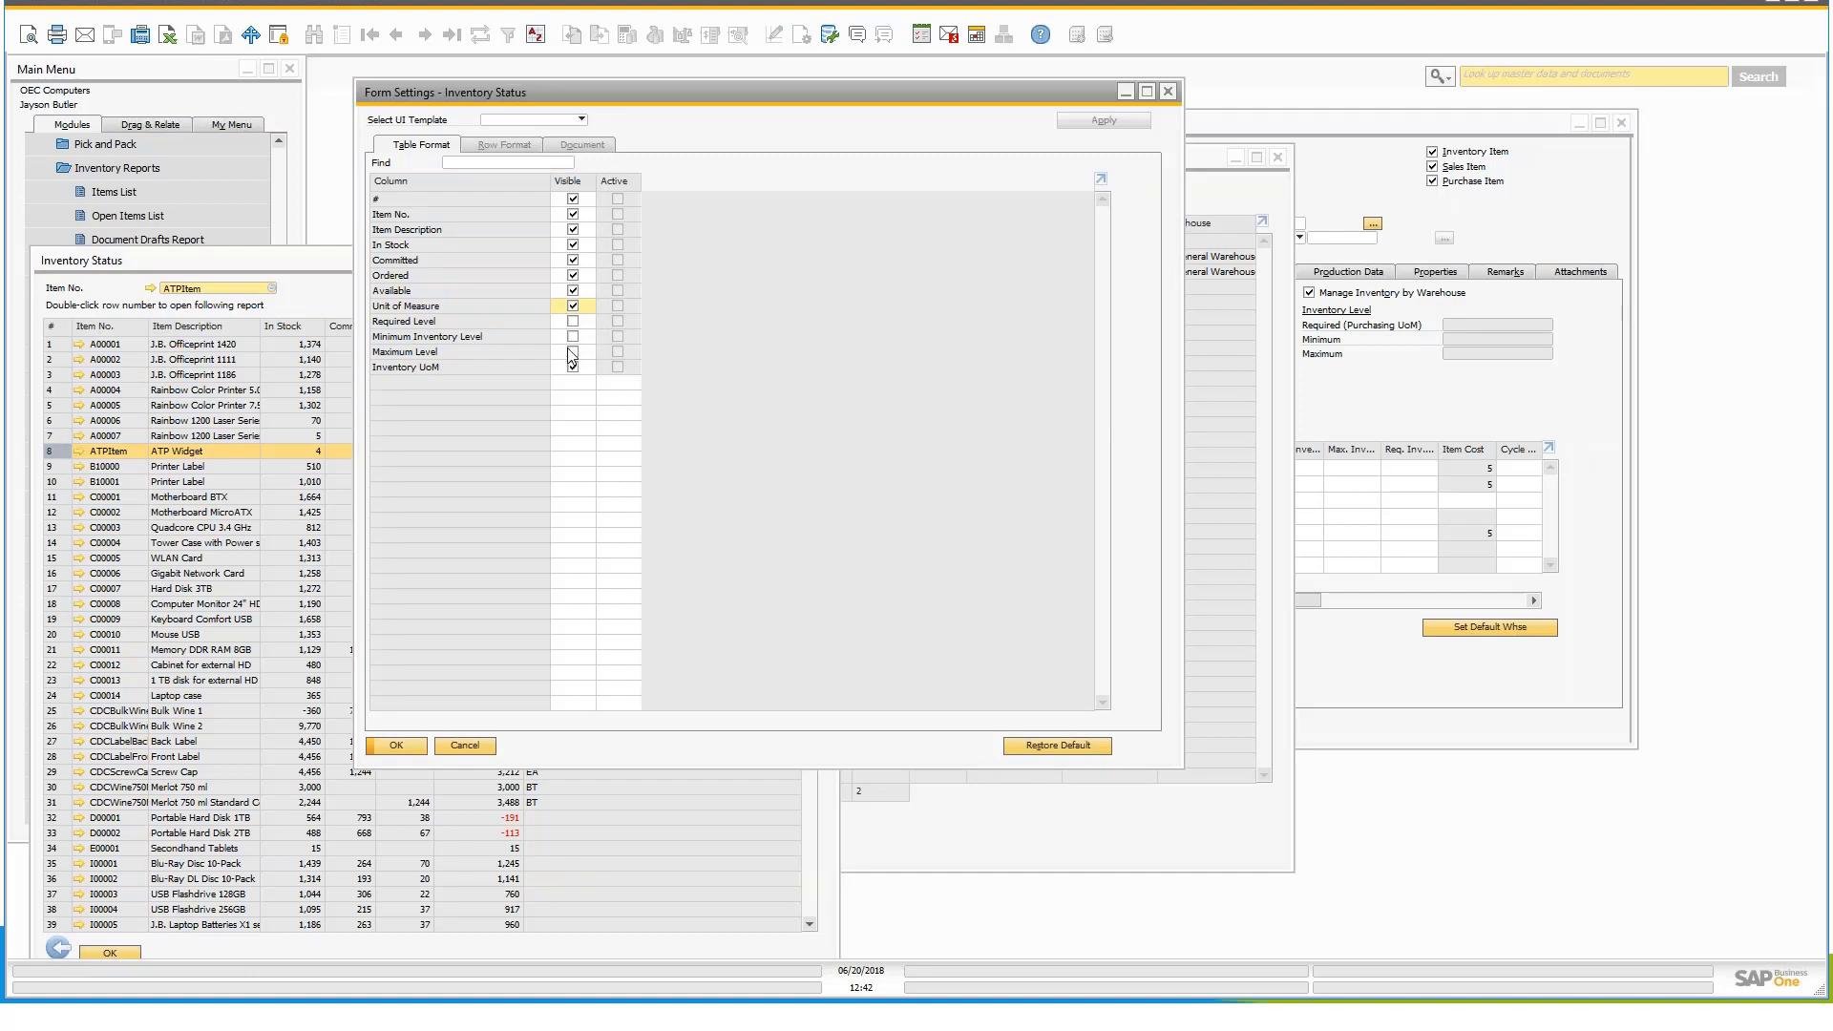
left_click(573, 337)
left_click(573, 321)
left_click(573, 351)
left_click(396, 745)
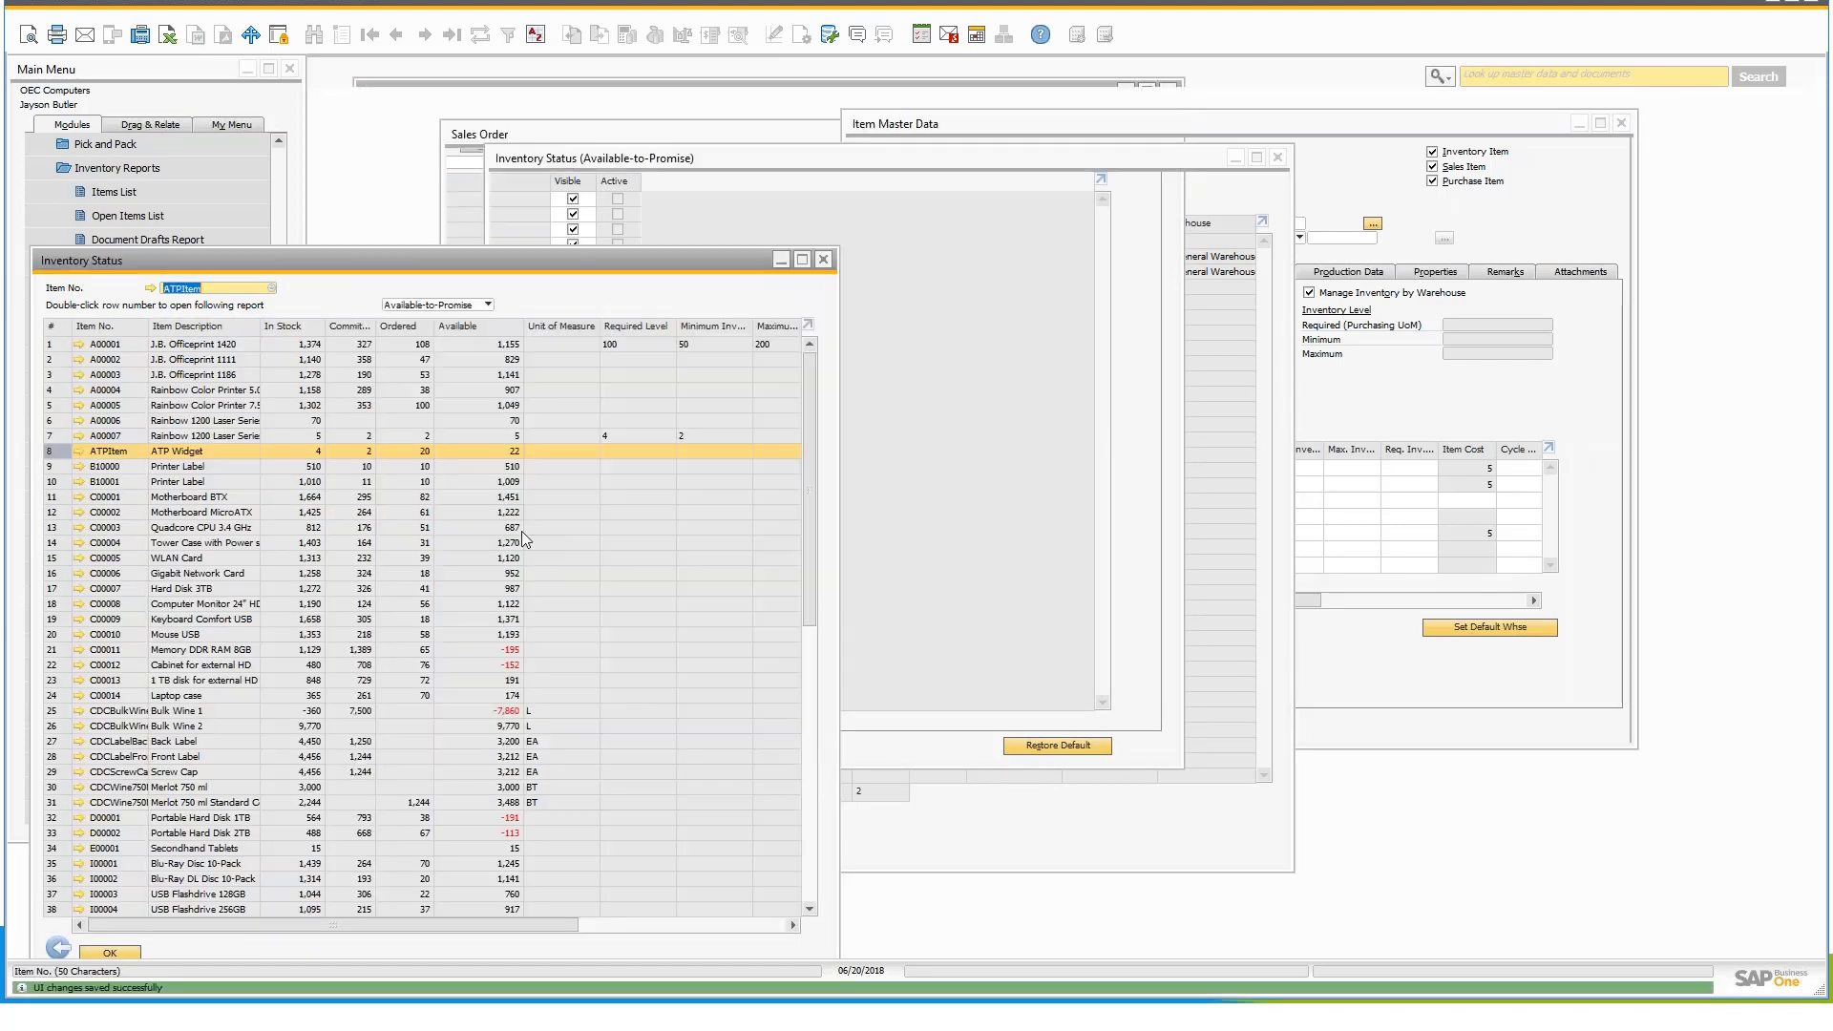
Step: Widen the Inventory Status window until the Inventory UoM column is visible
left_click_drag(837, 585, 1311, 584)
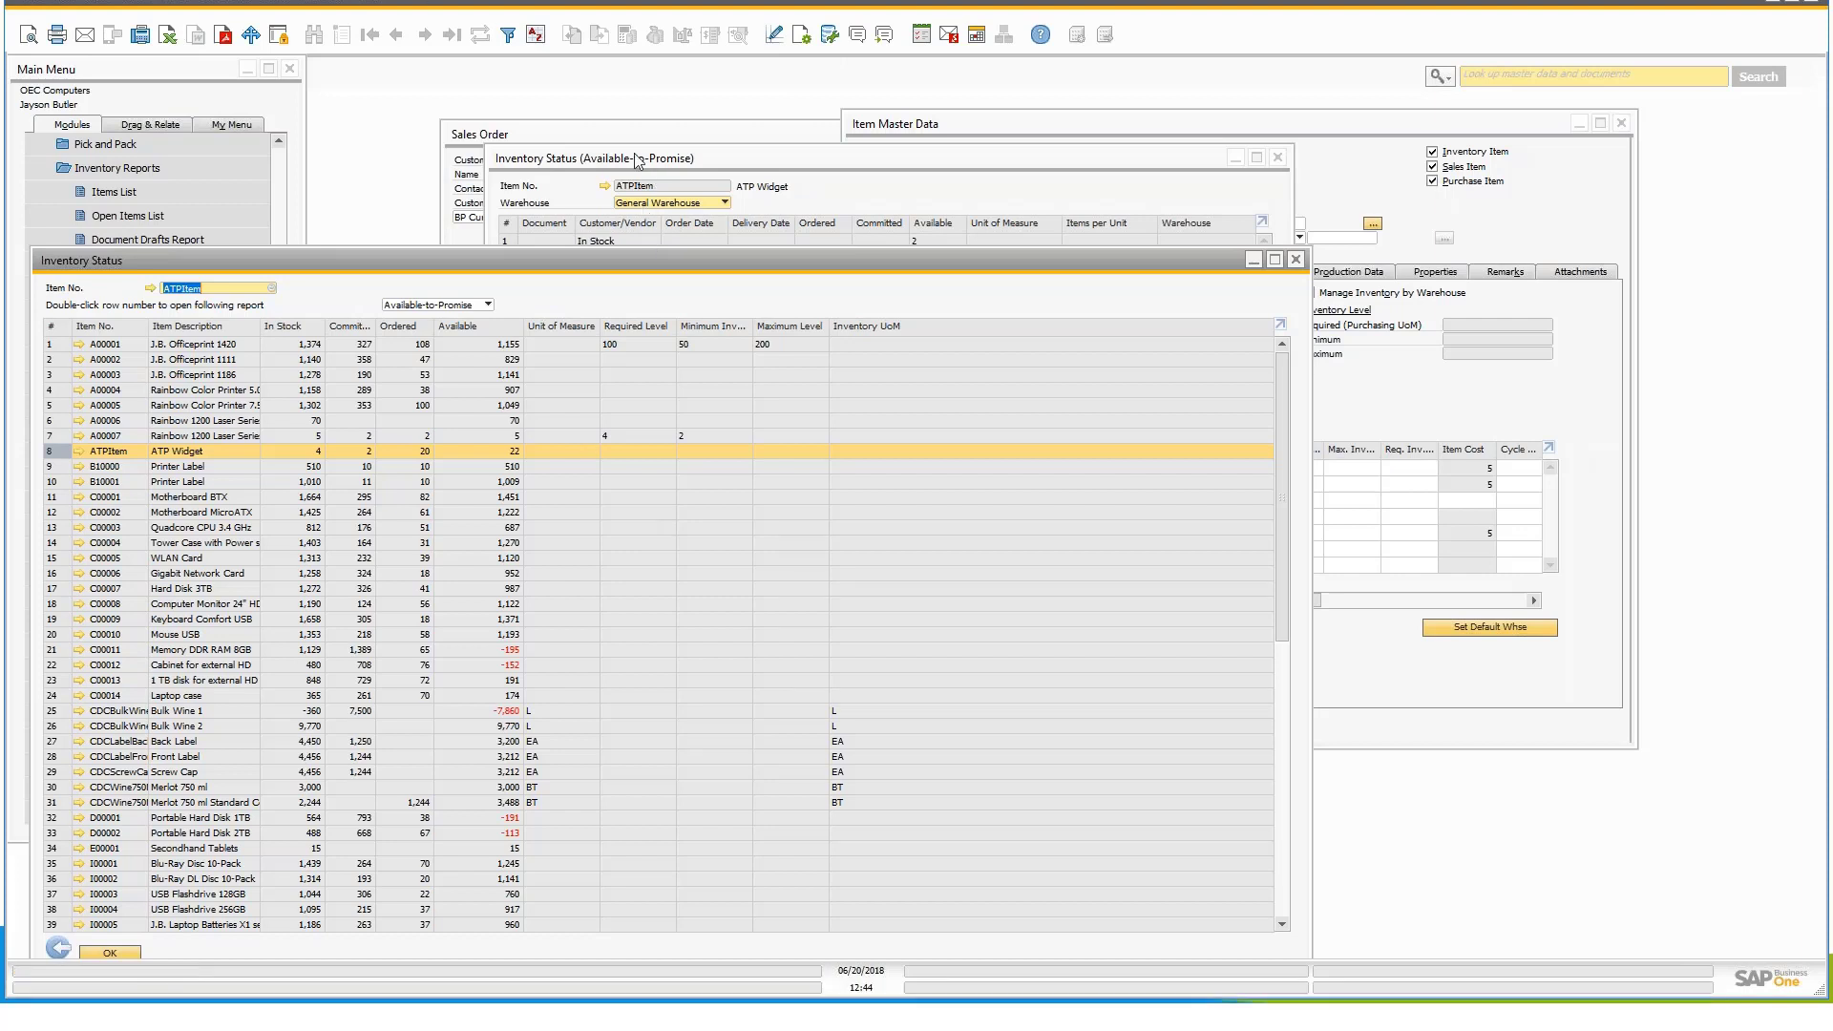
Step: Move the ATP report aside and bring ATPItem's Item Master Data, with its warehouse totals, to the front
left_click_drag(644, 158, 496, 240)
left_click(979, 126)
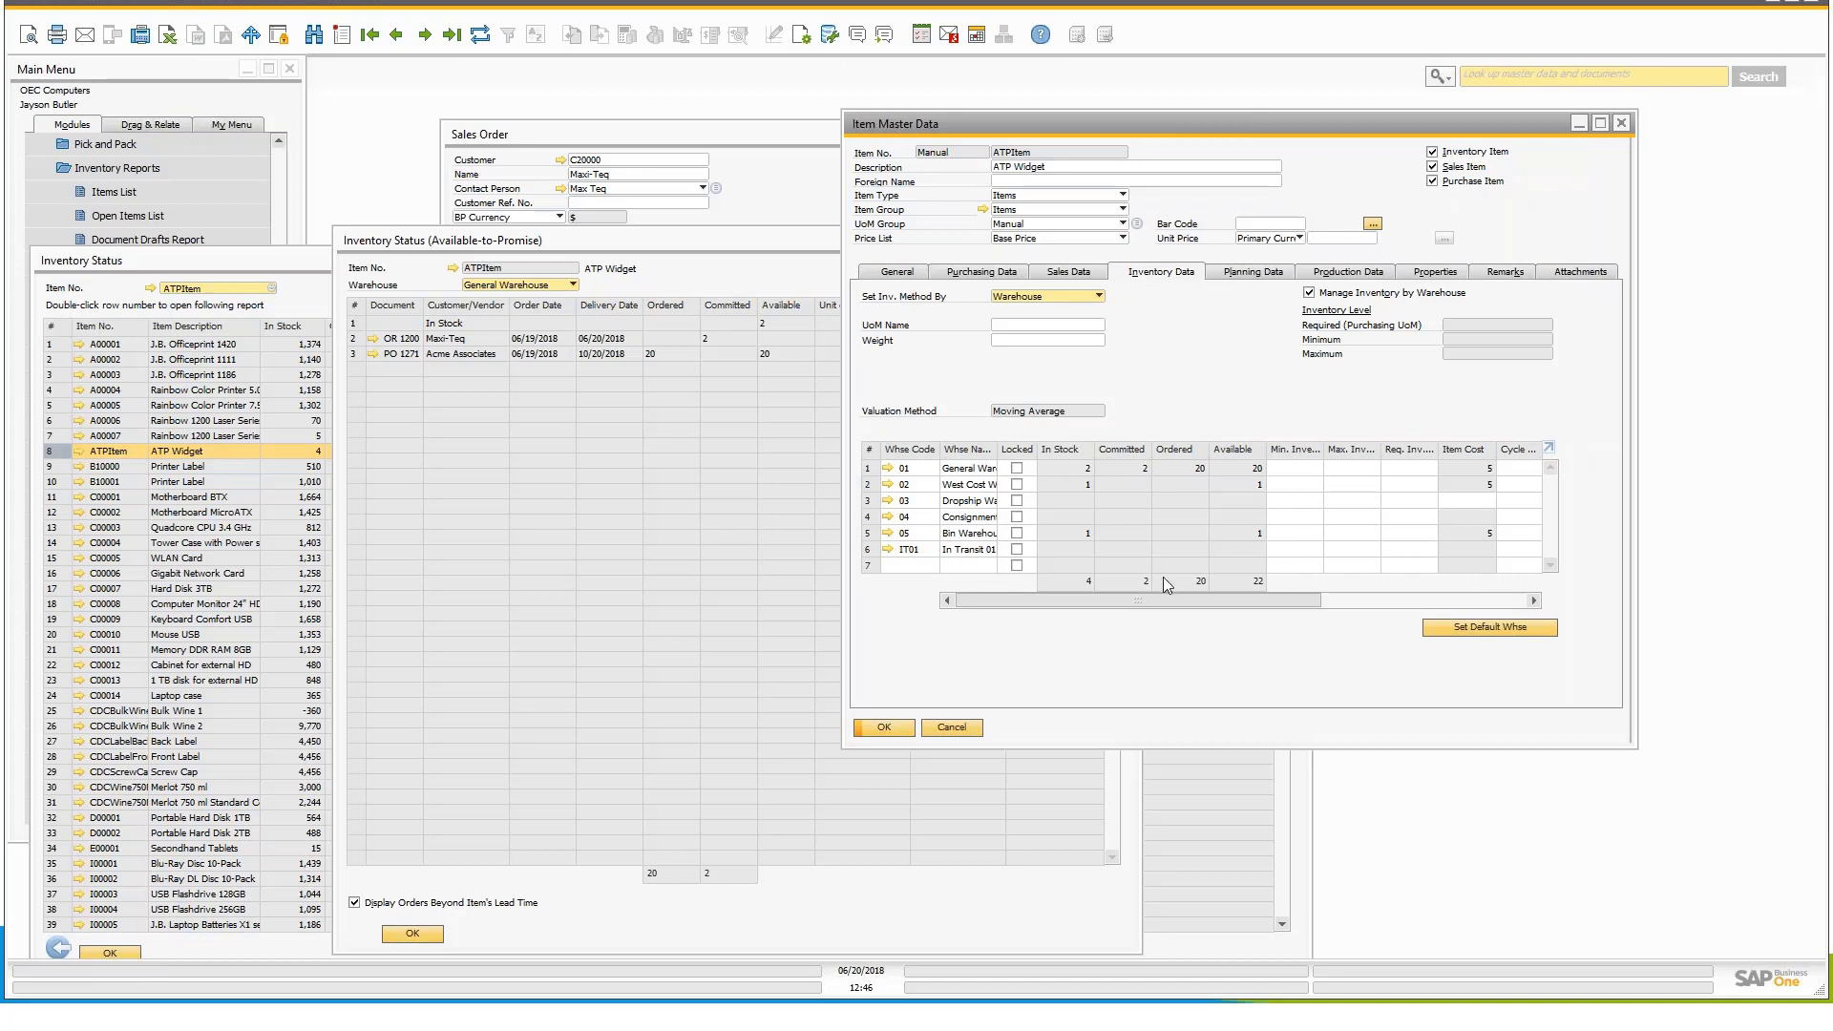
right_click(1166, 364)
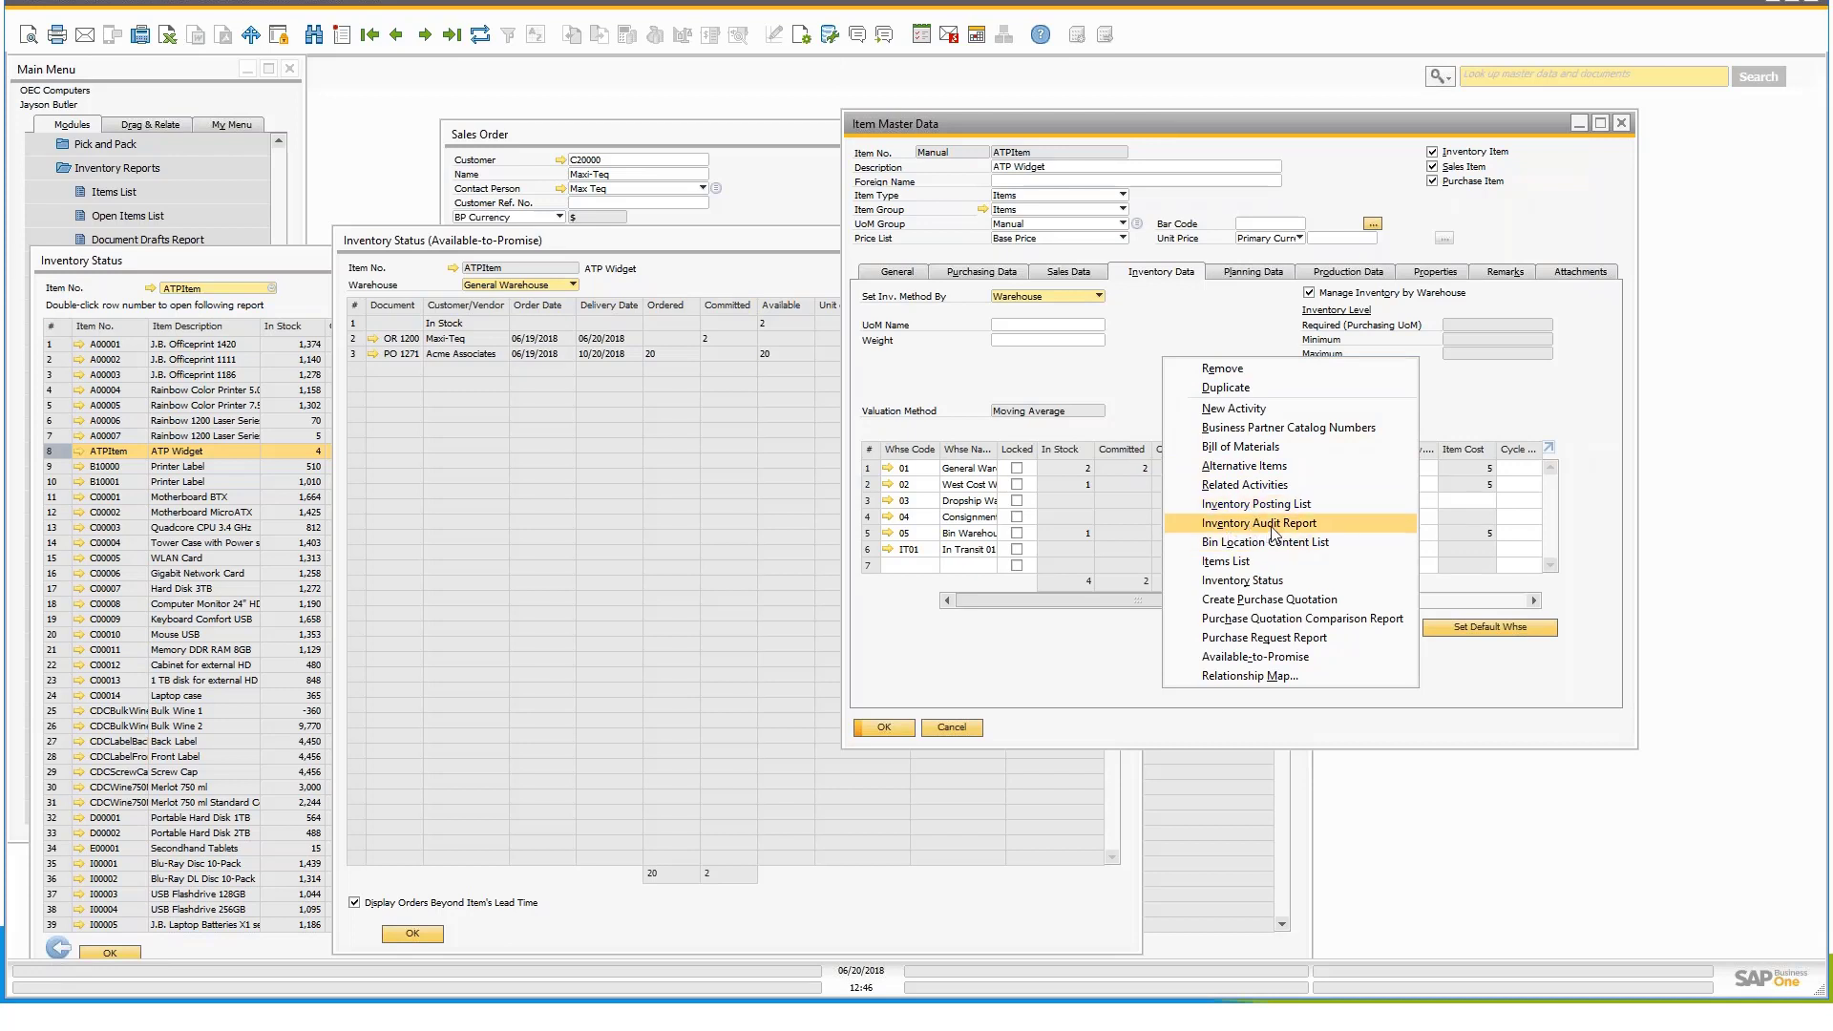
left_click_drag(1287, 126, 897, 125)
right_click(777, 382)
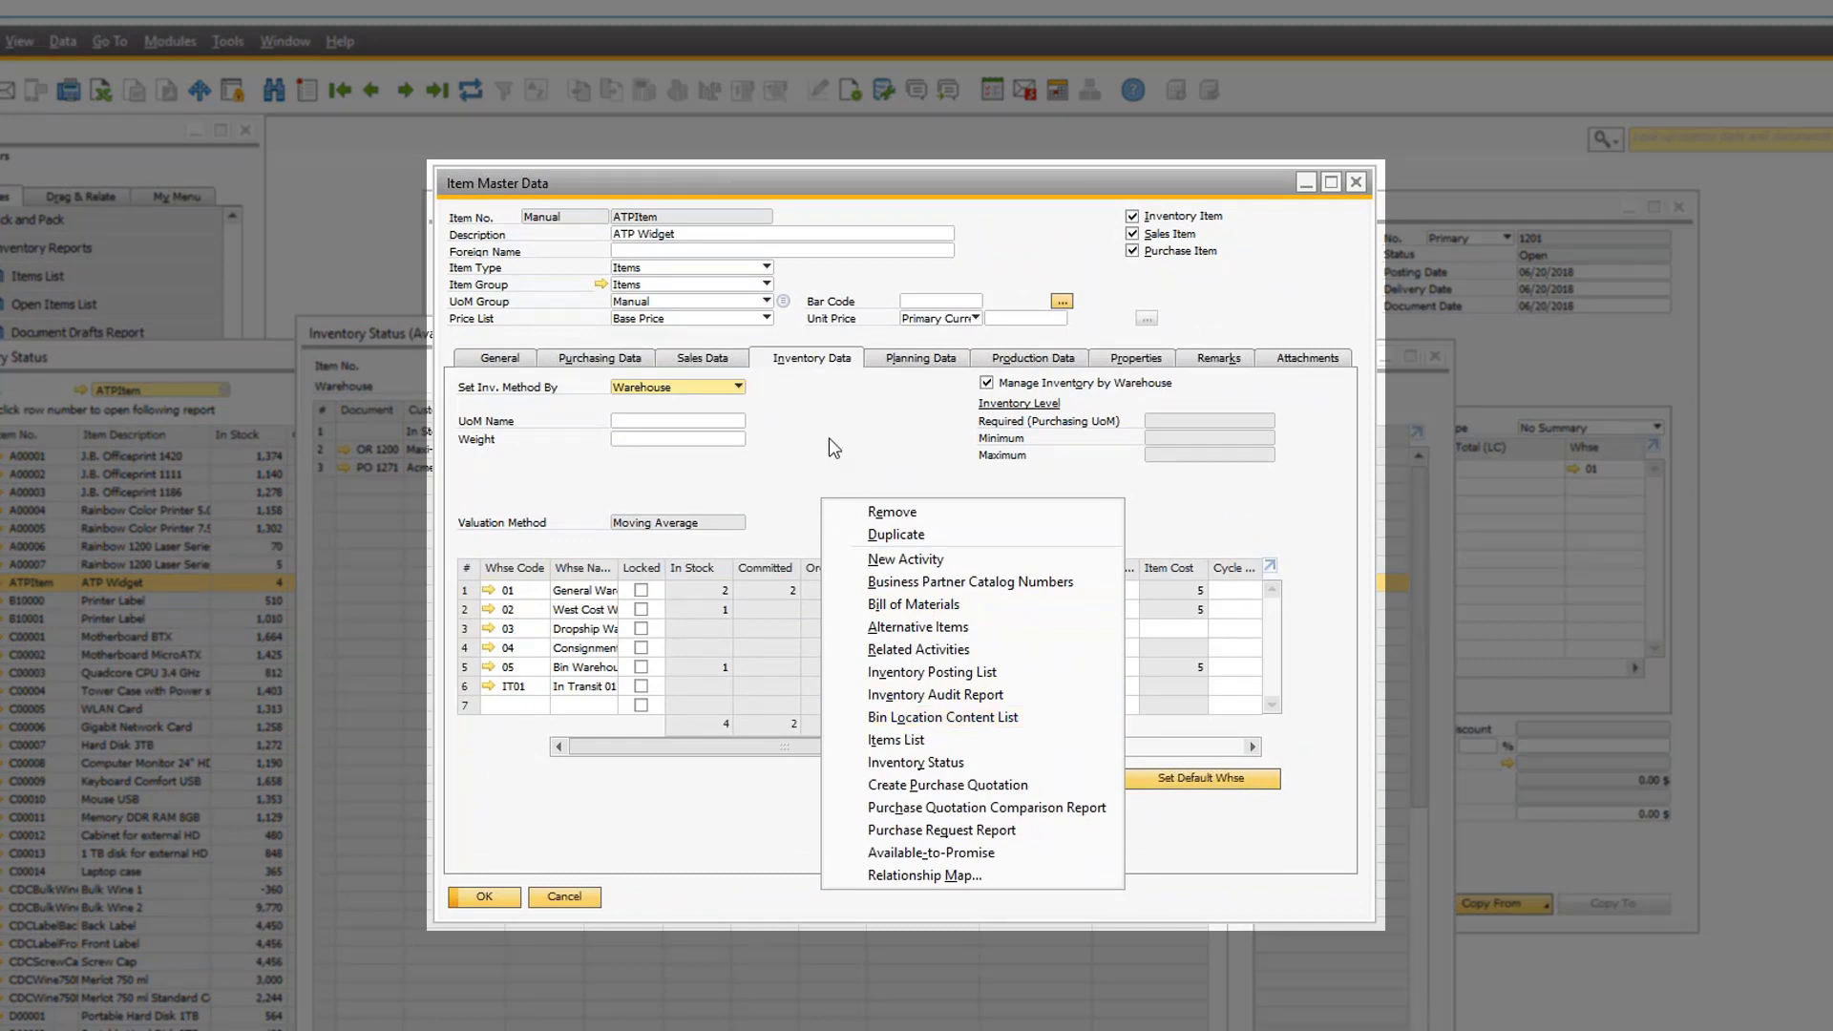
Step: Advance to item B10000 'Printer Label' and show its context menu of related reports
left_click(764, 425)
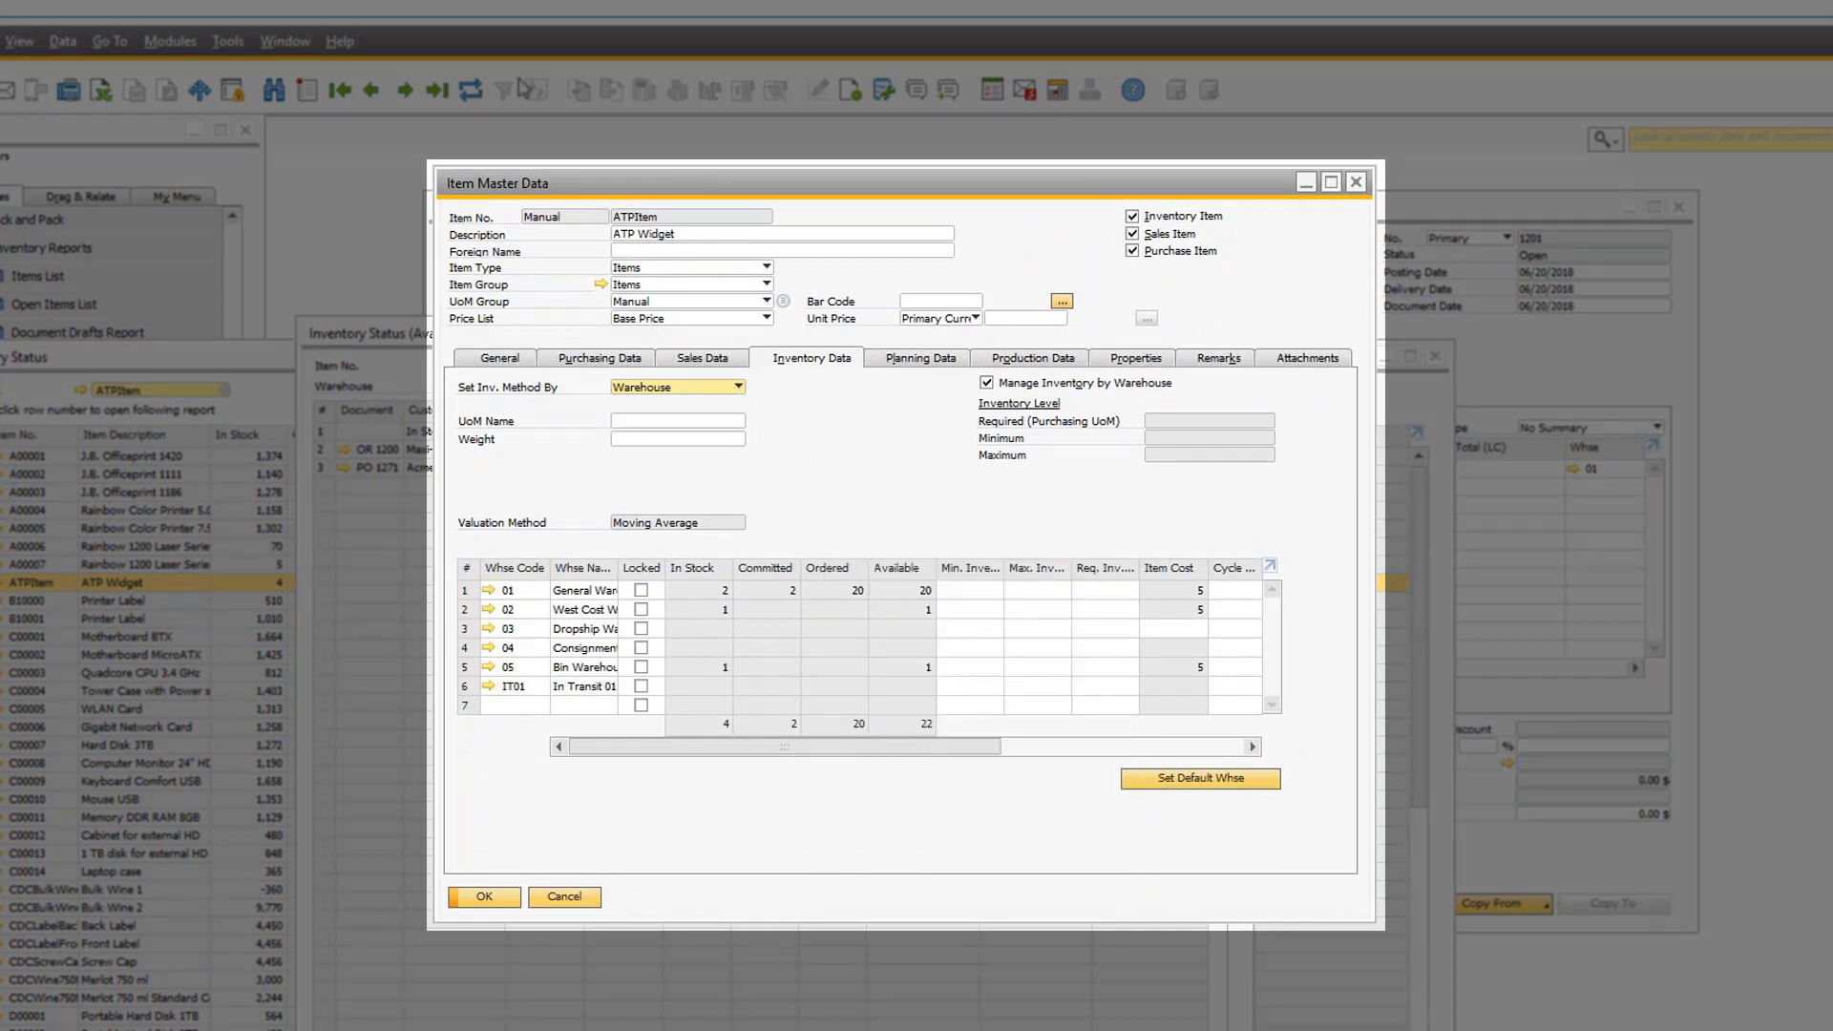
left_click(407, 93)
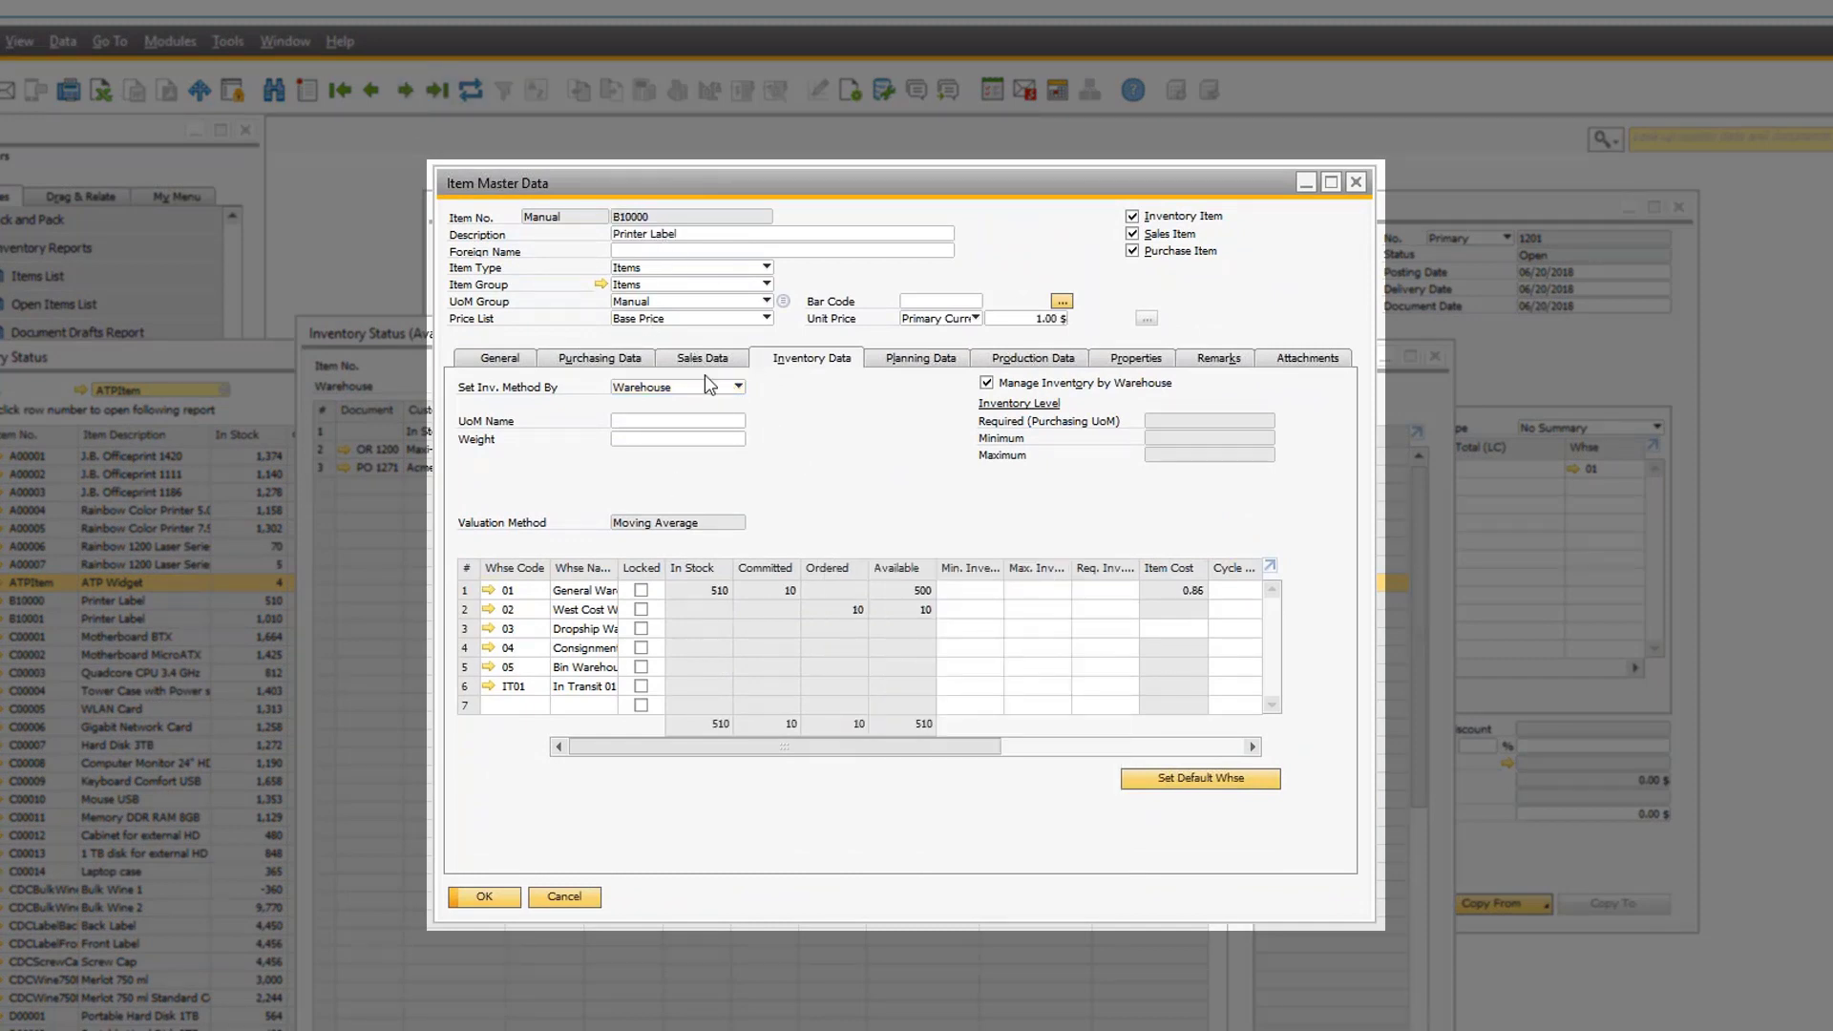
right_click(828, 449)
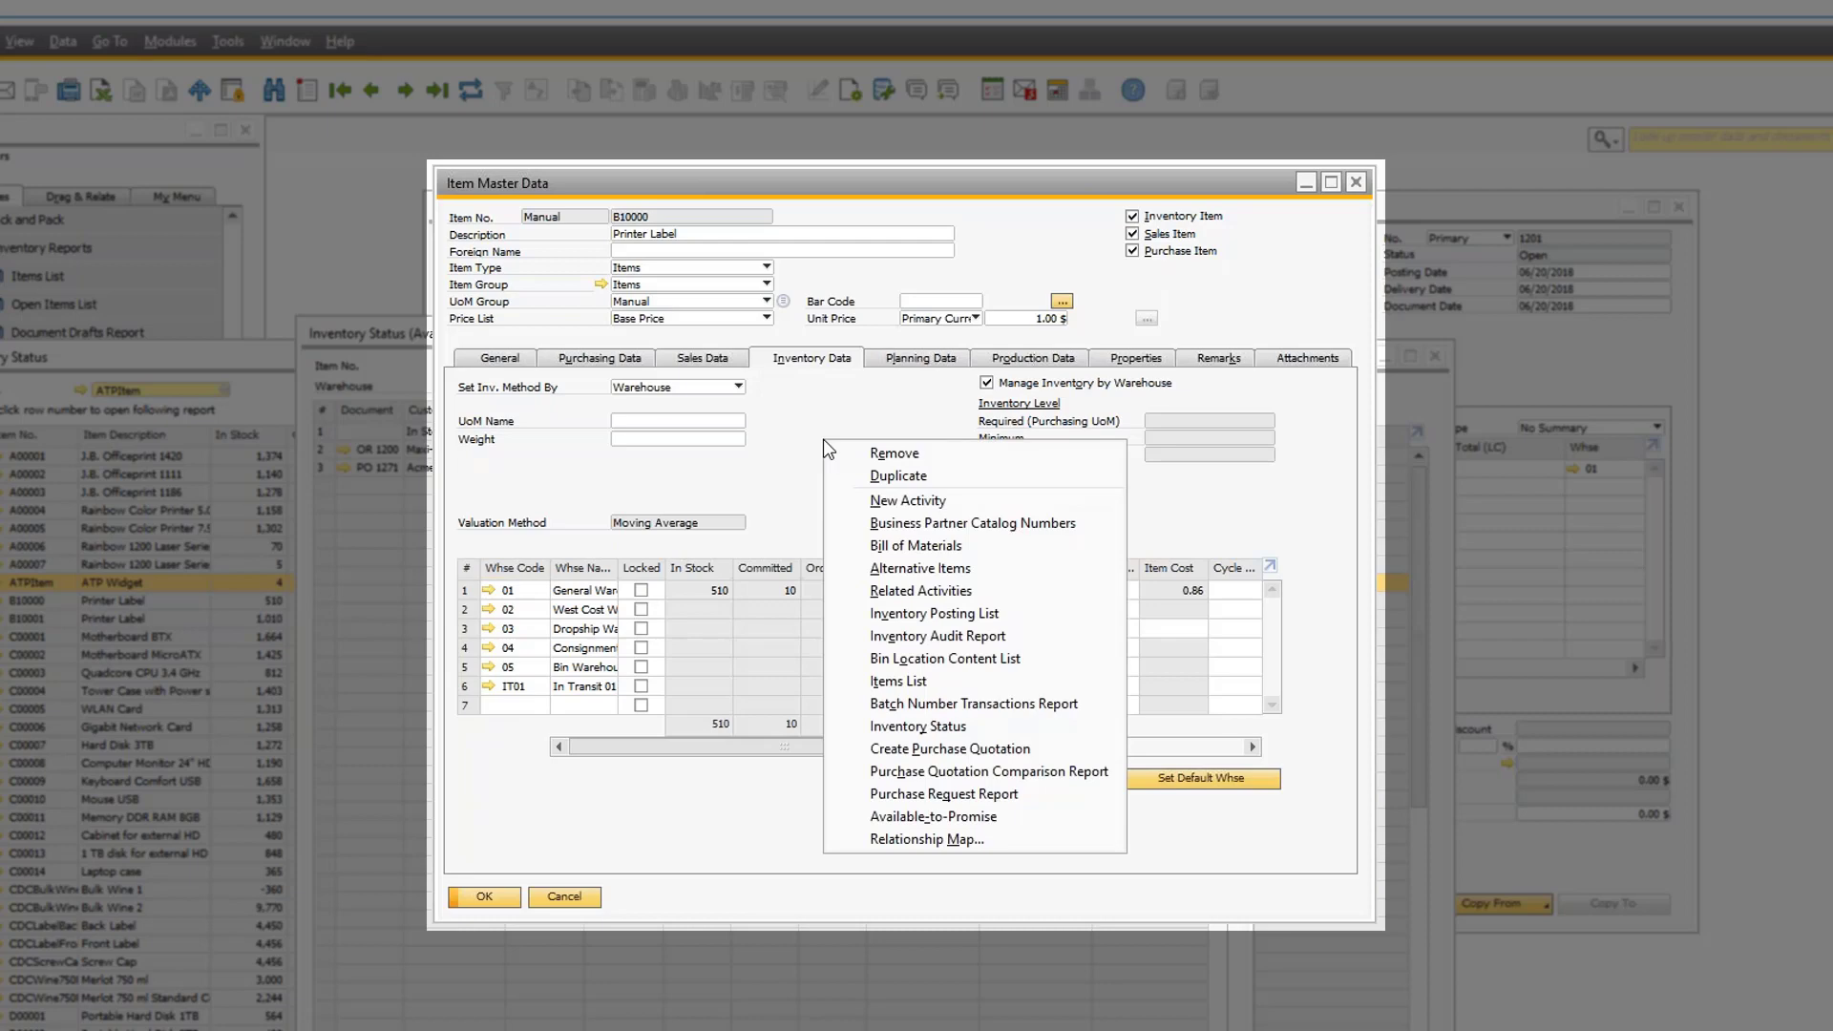